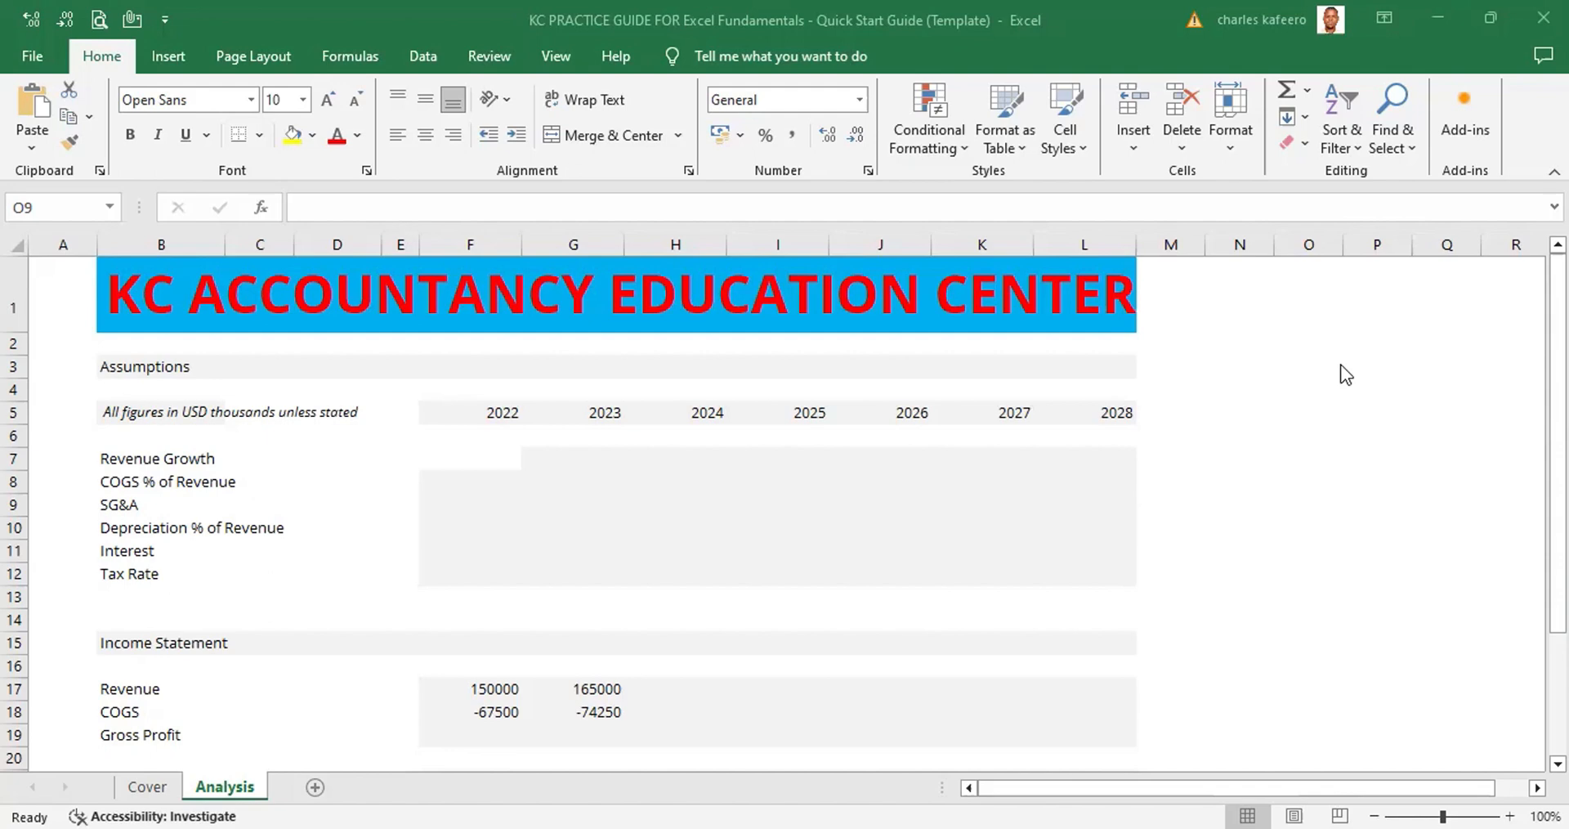
Examine the year headings in row 5, looking at the 2022 and 2023 cells separately from 2024 to 2028
left_click(450, 410)
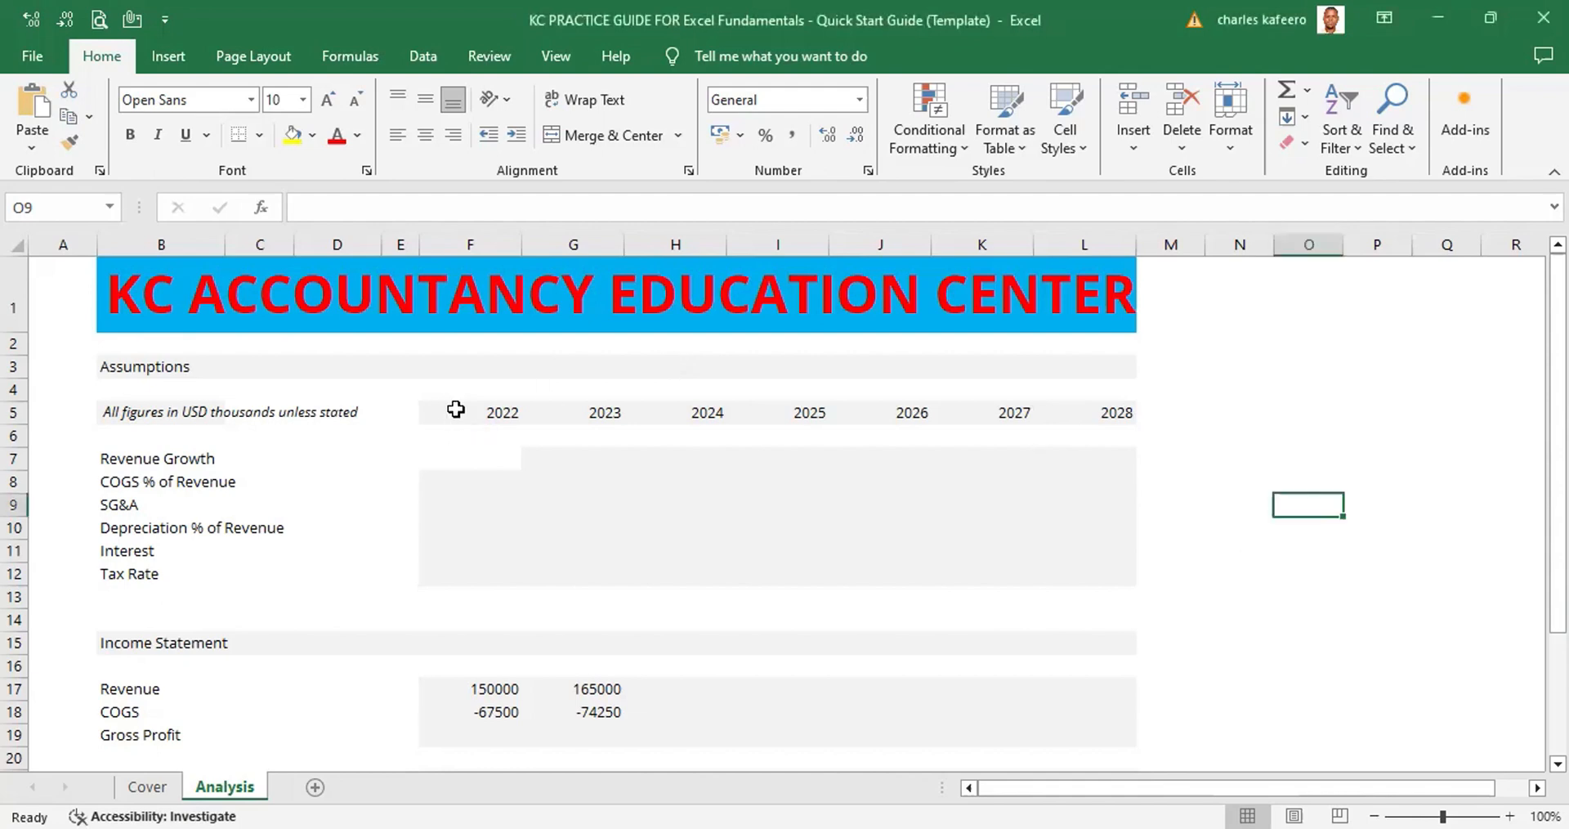
left_click(456, 409)
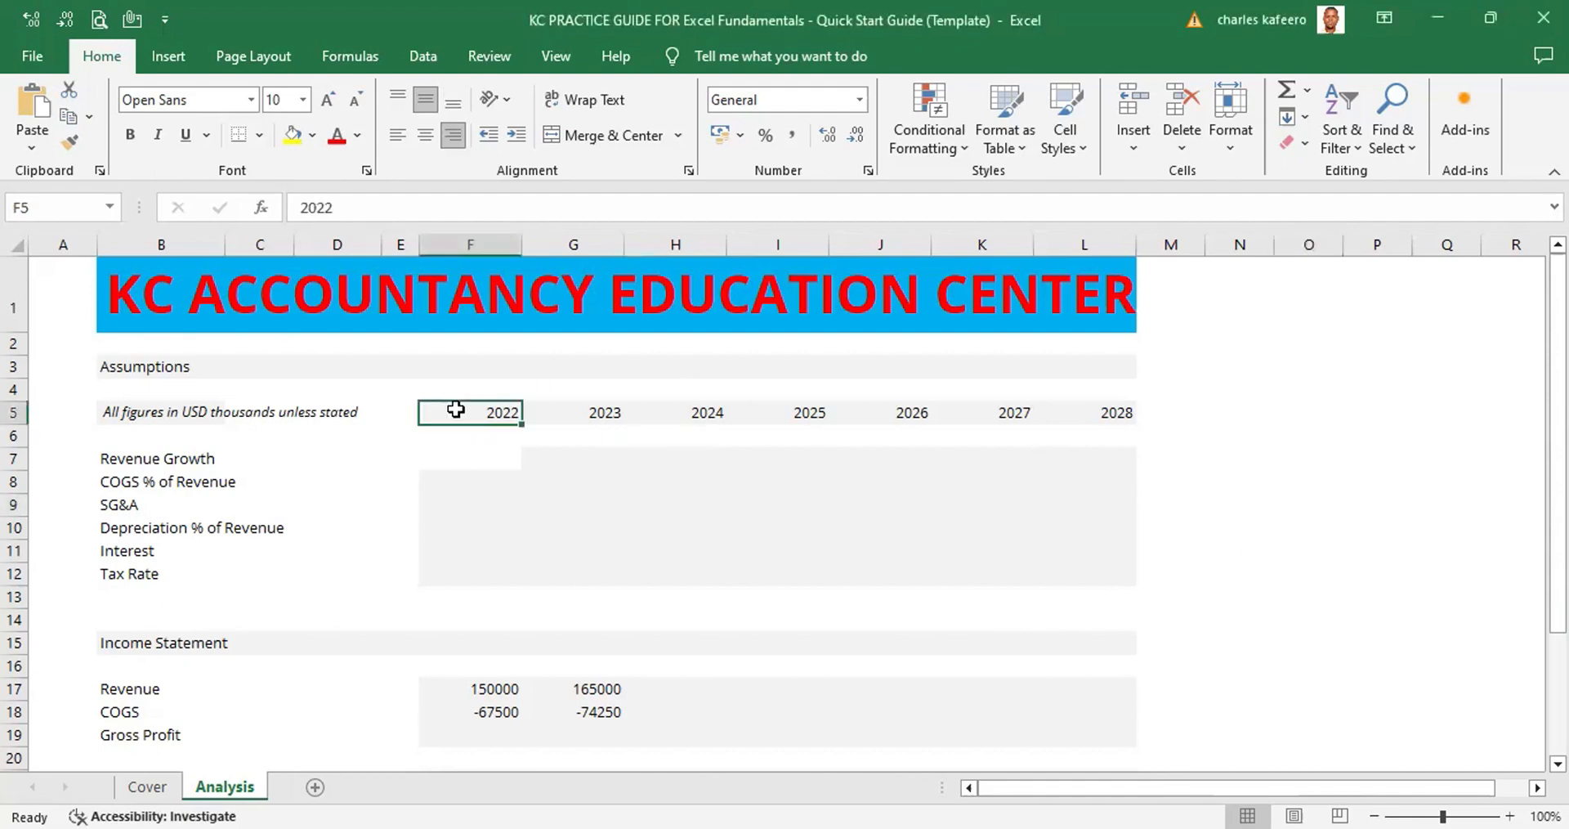
left_click_drag(455, 409, 1102, 415)
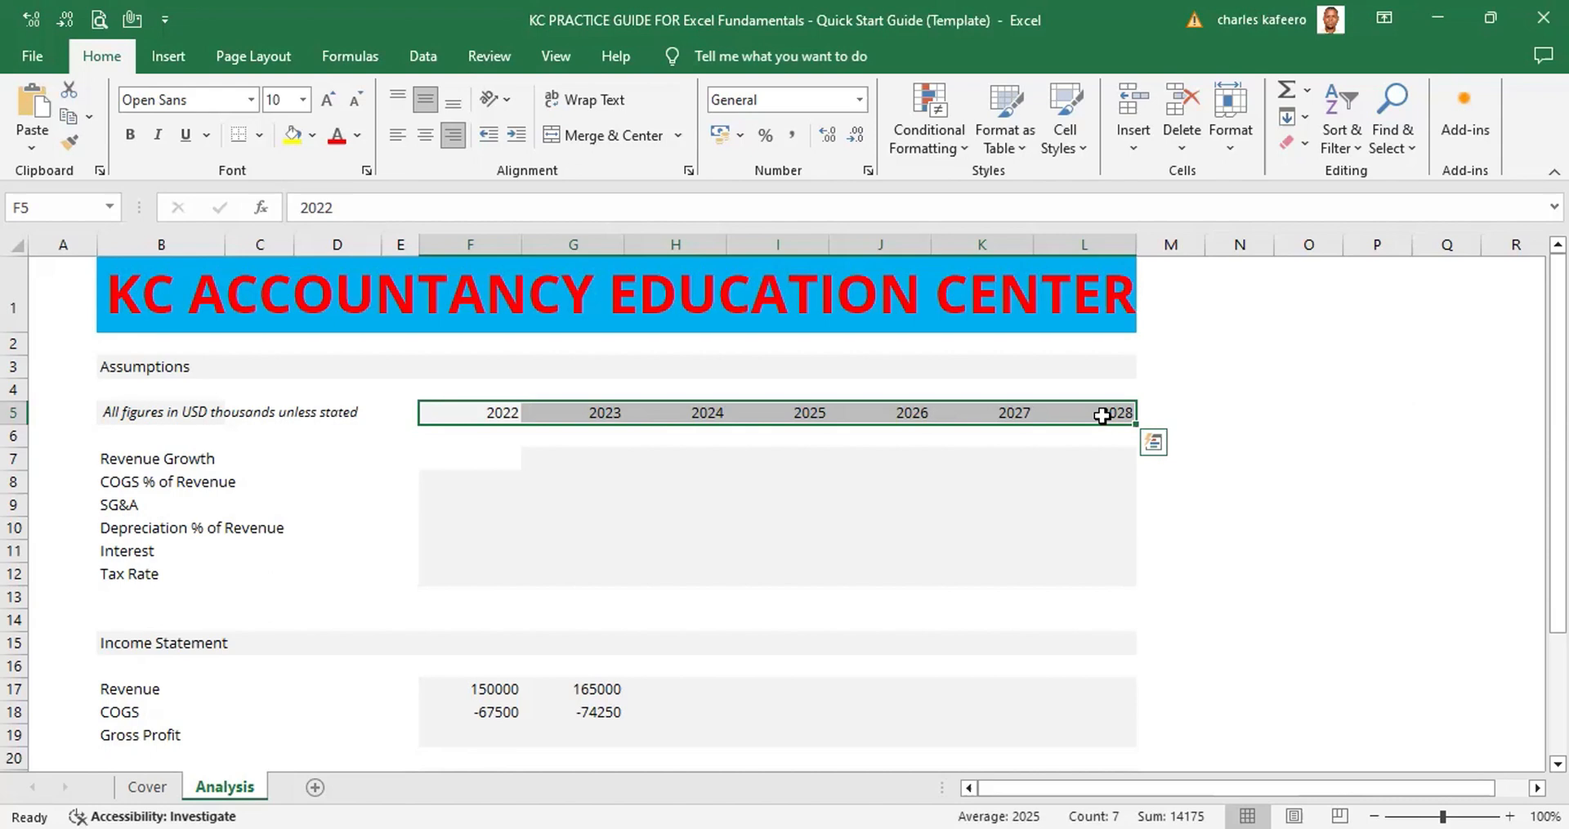
left_click(789, 500)
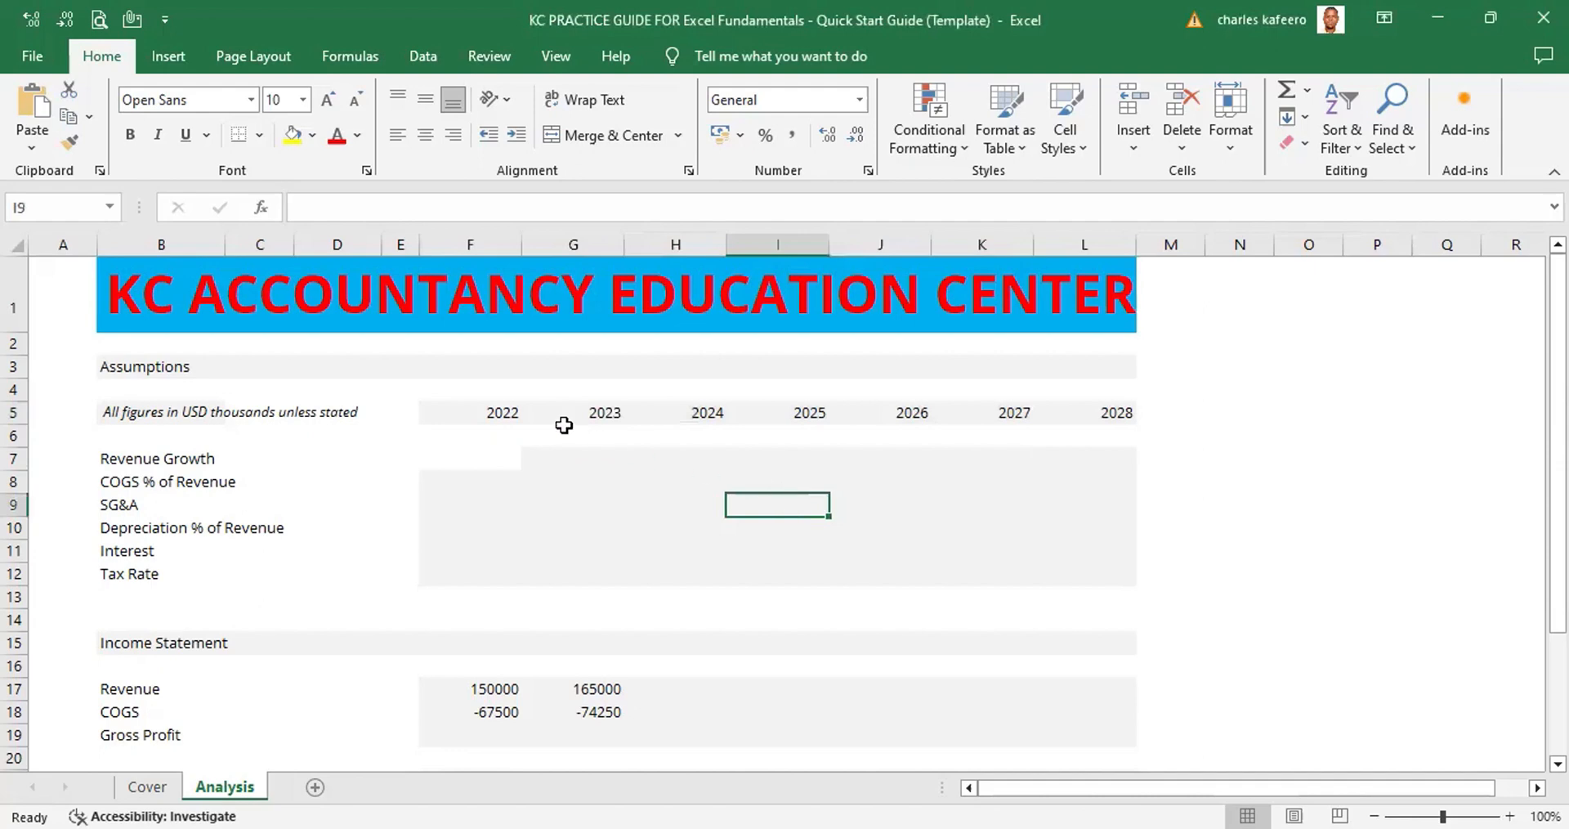
left_click_drag(458, 403, 571, 411)
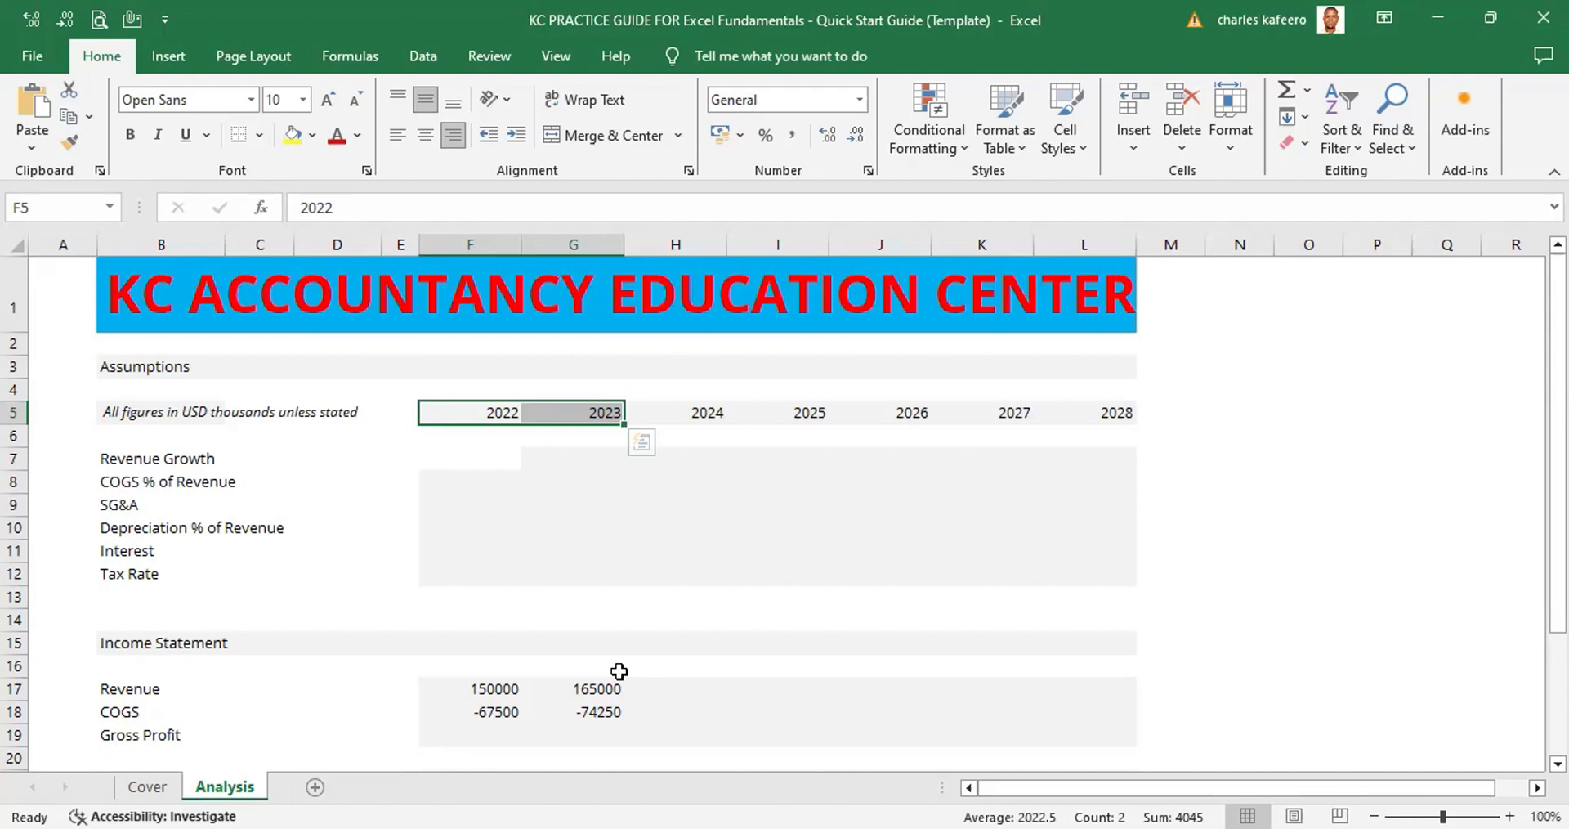
left_click(660, 413)
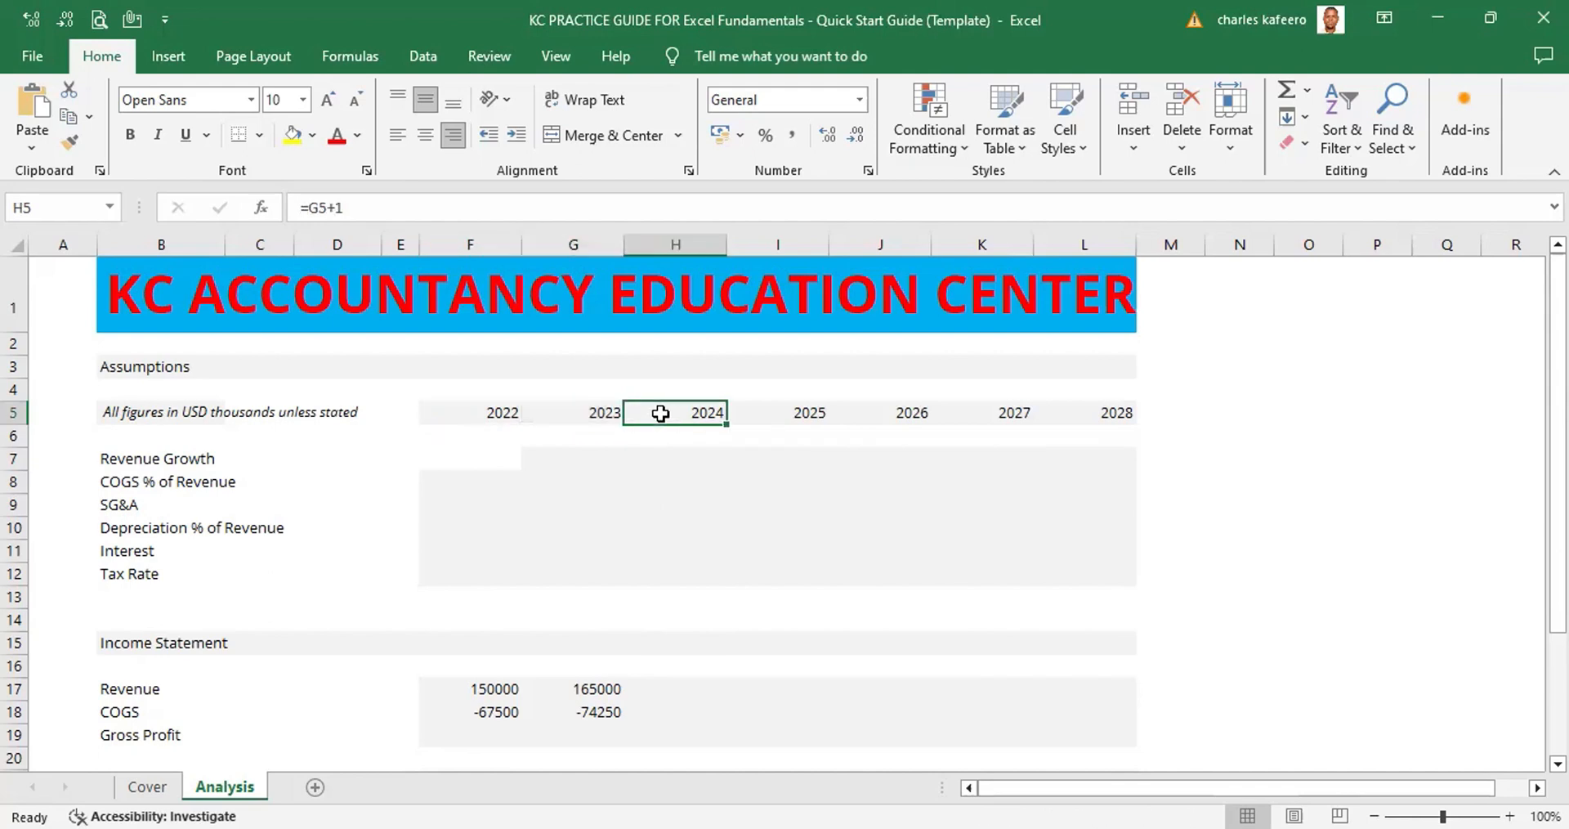
left_click_drag(660, 413, 1079, 428)
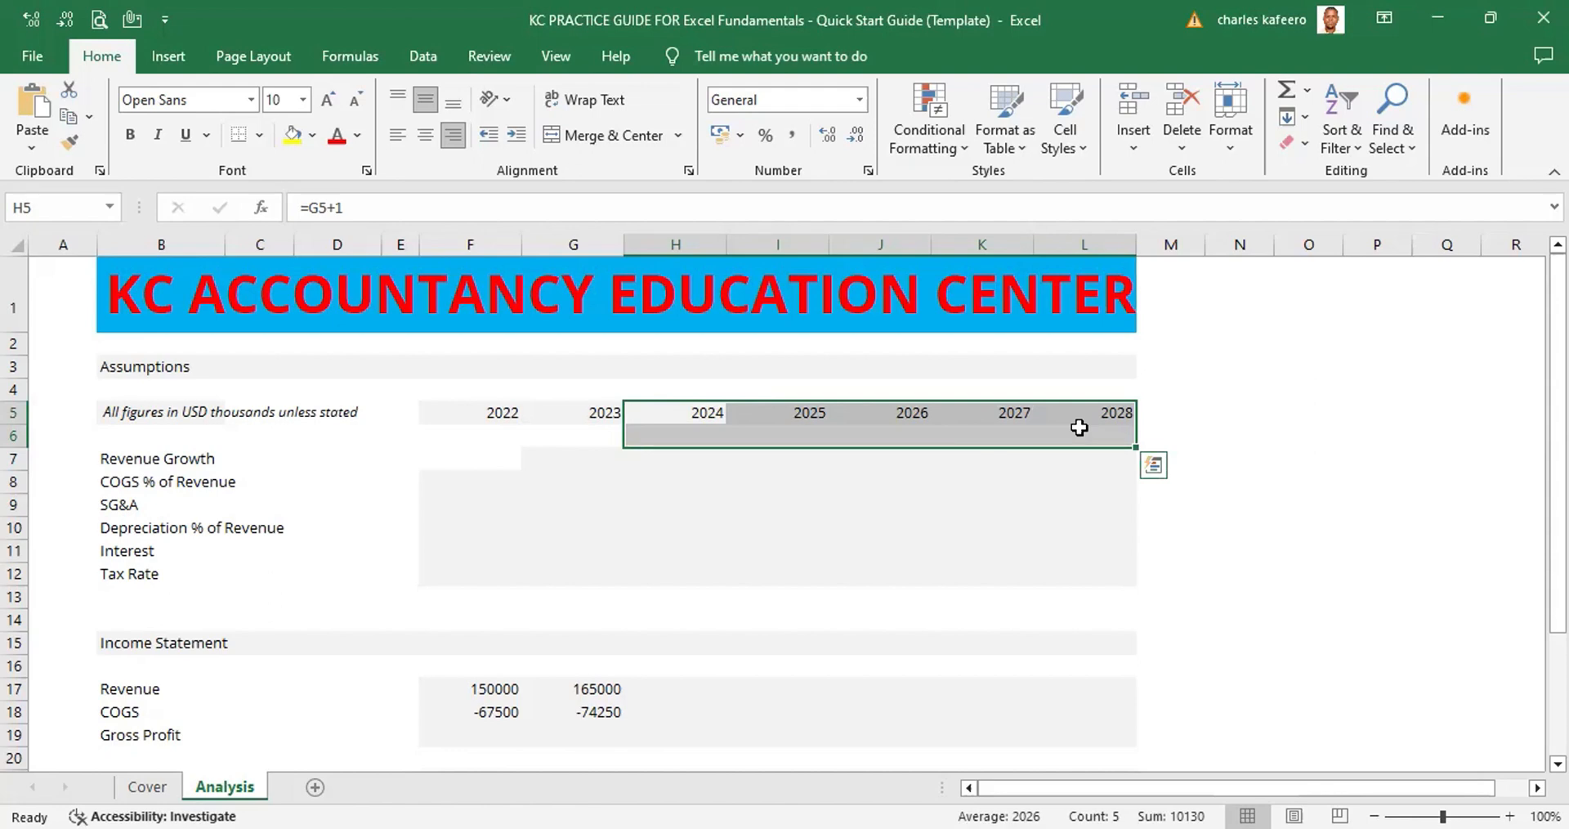
left_click(1329, 439)
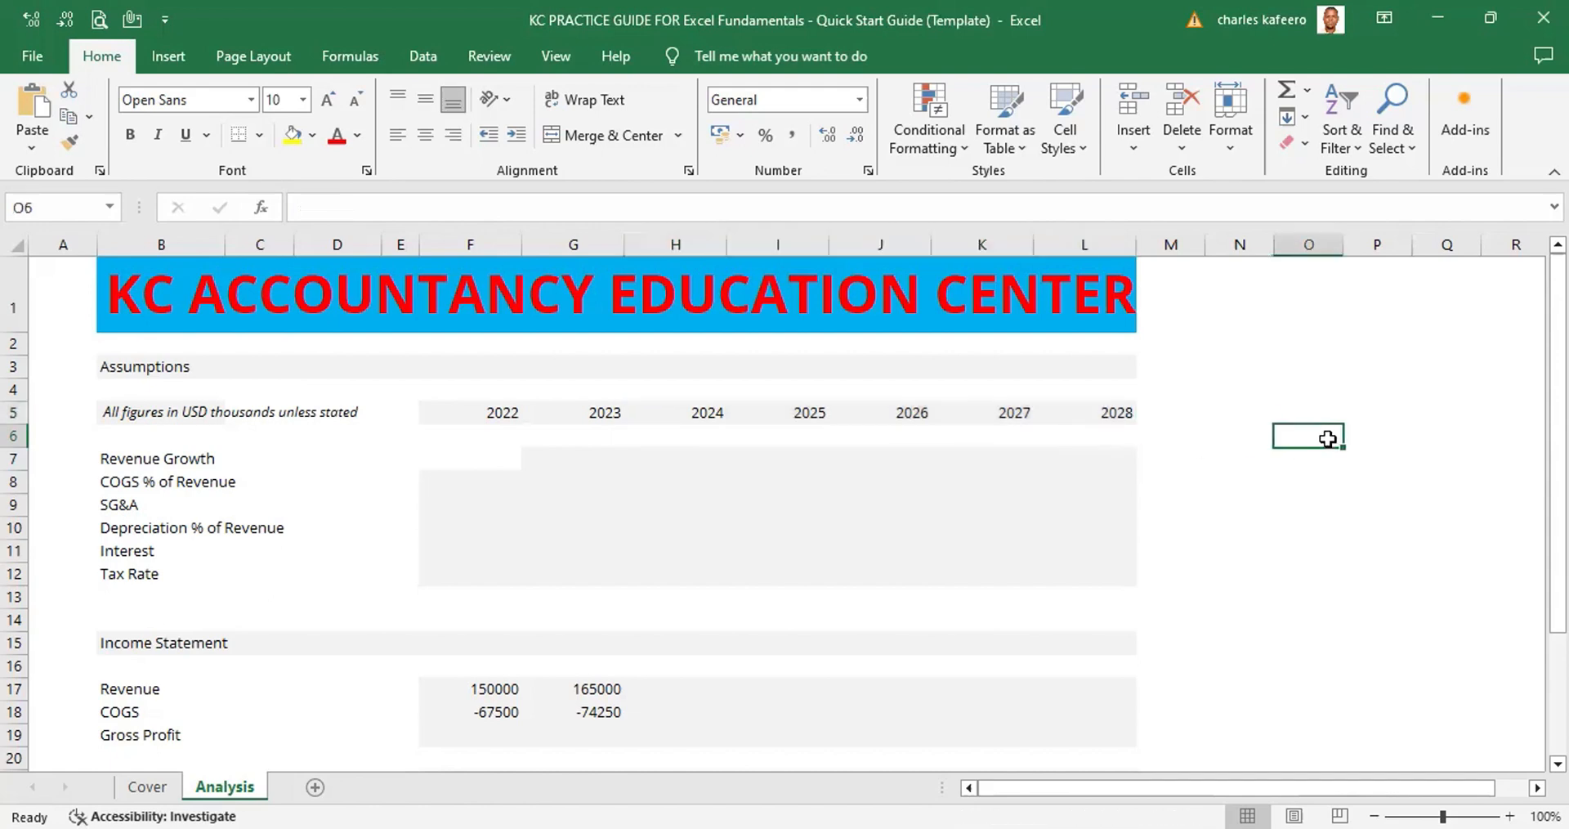
Select the year headings from 2022 to 2028 in F5:L5
left_click(493, 407)
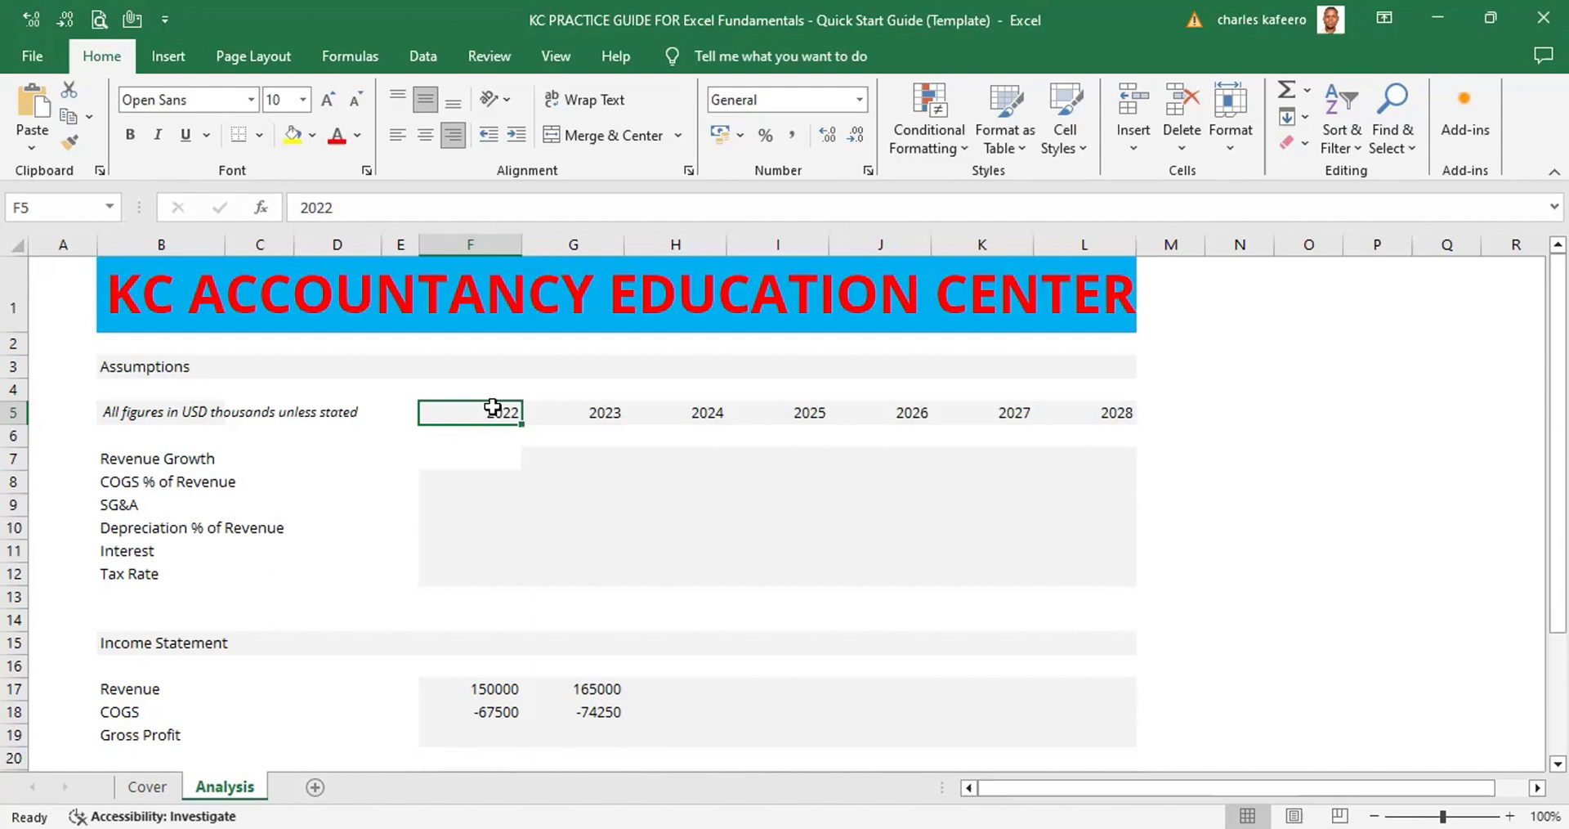
key("ctrl+shift+Right")
key("ctrl+shift+Right")
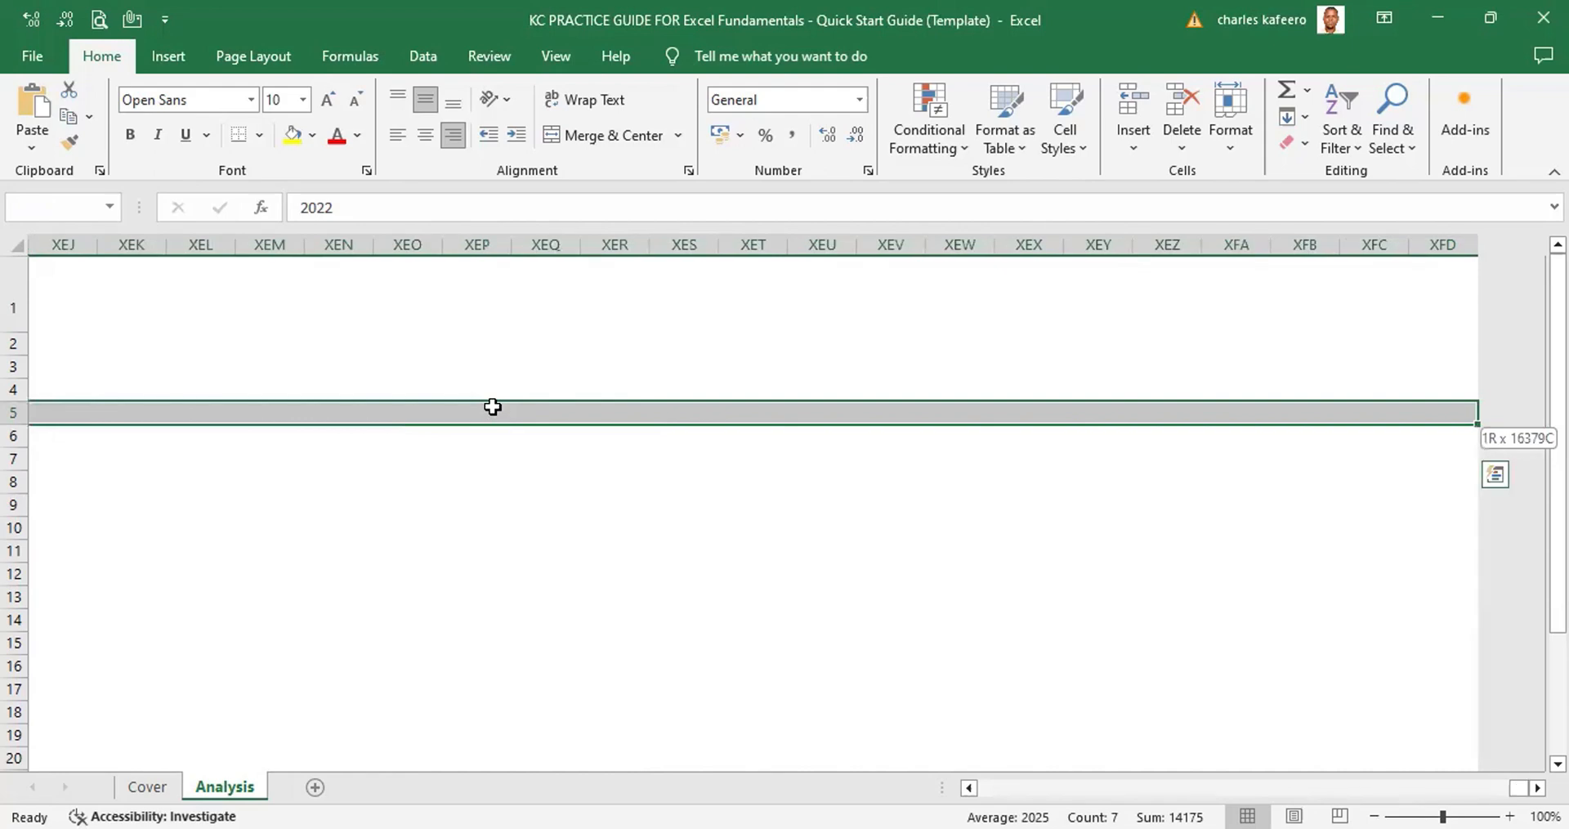
key("ctrl+shift+Left")
key("ctrl+shift+Left")
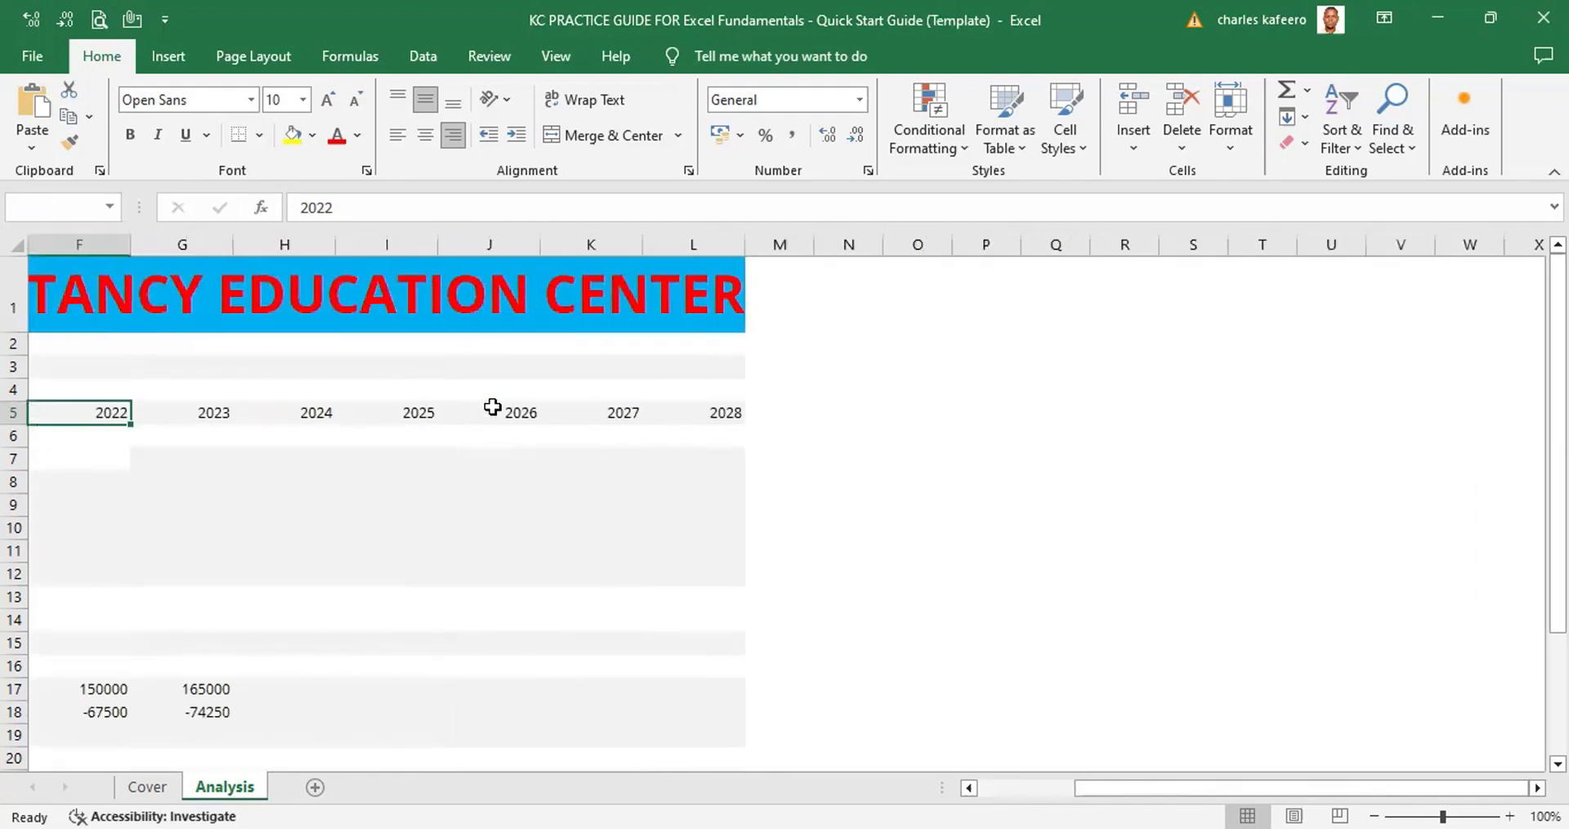
key("ctrl+shift+Right")
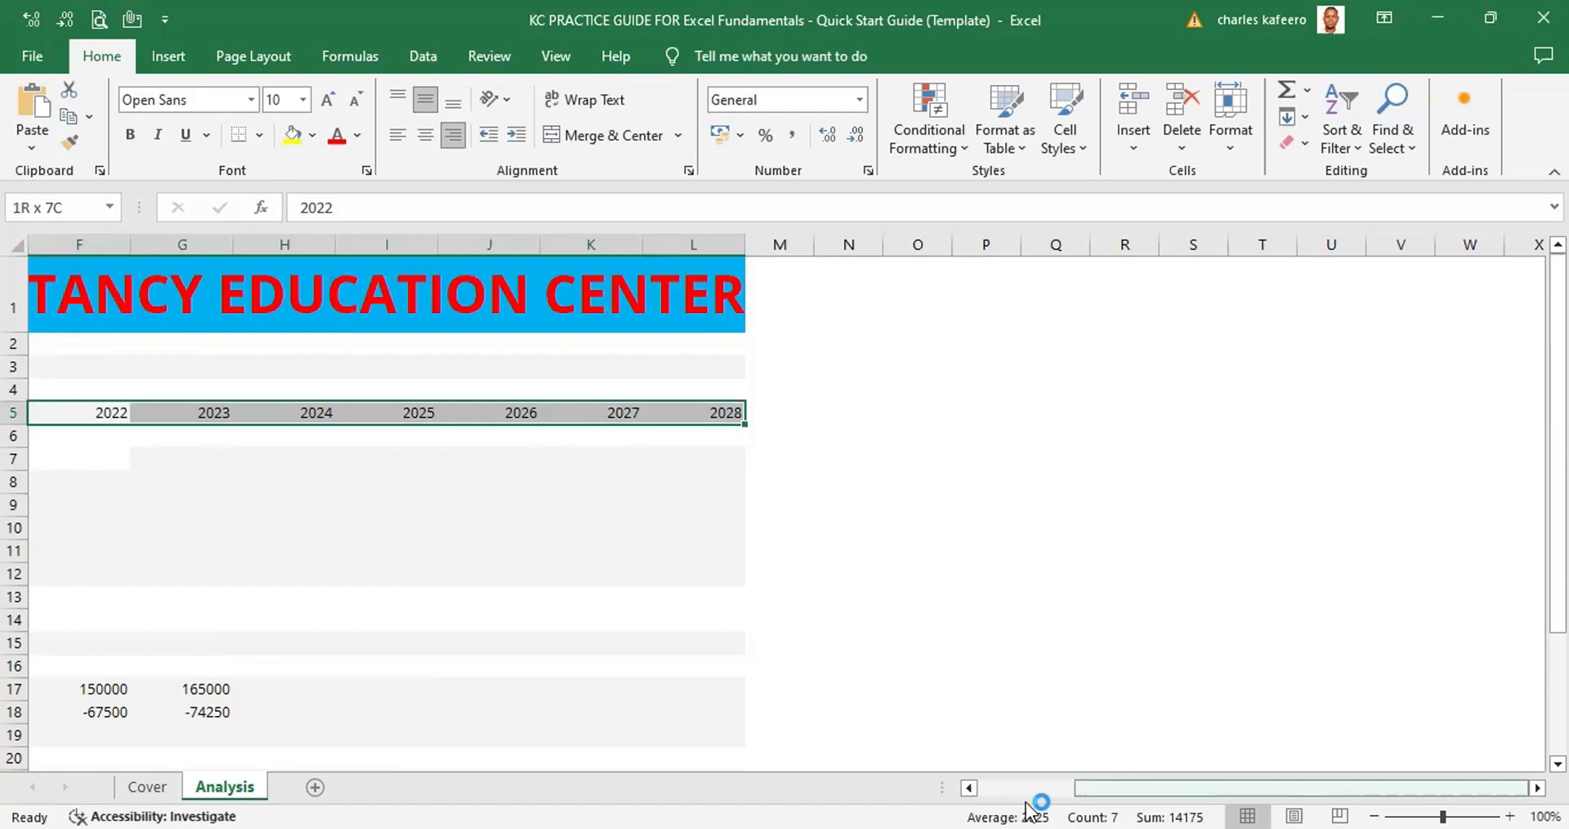
left_click_drag(1028, 796, 926, 793)
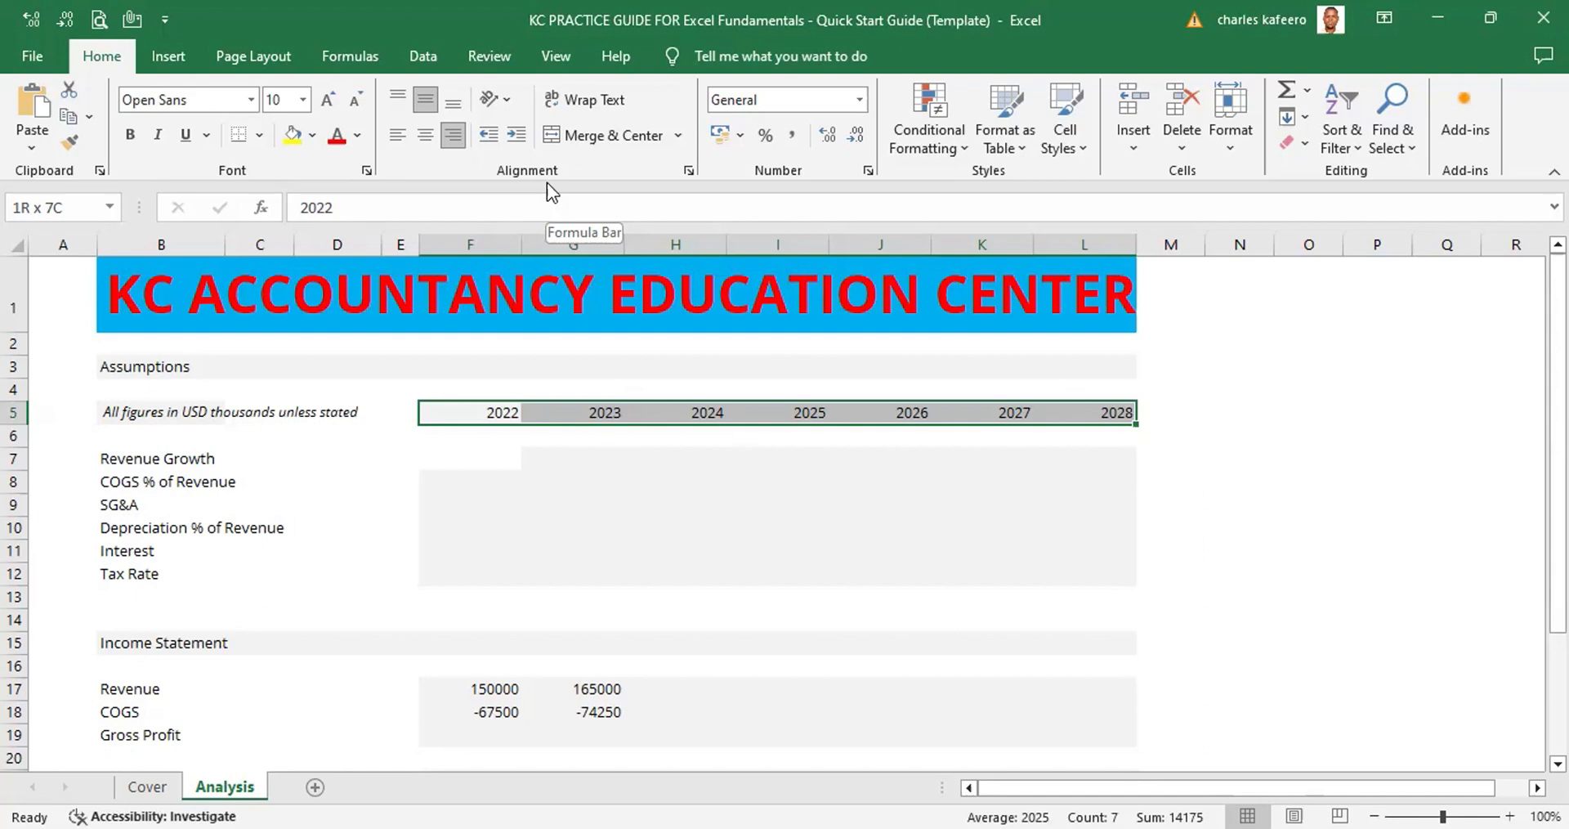
left_click(868, 169)
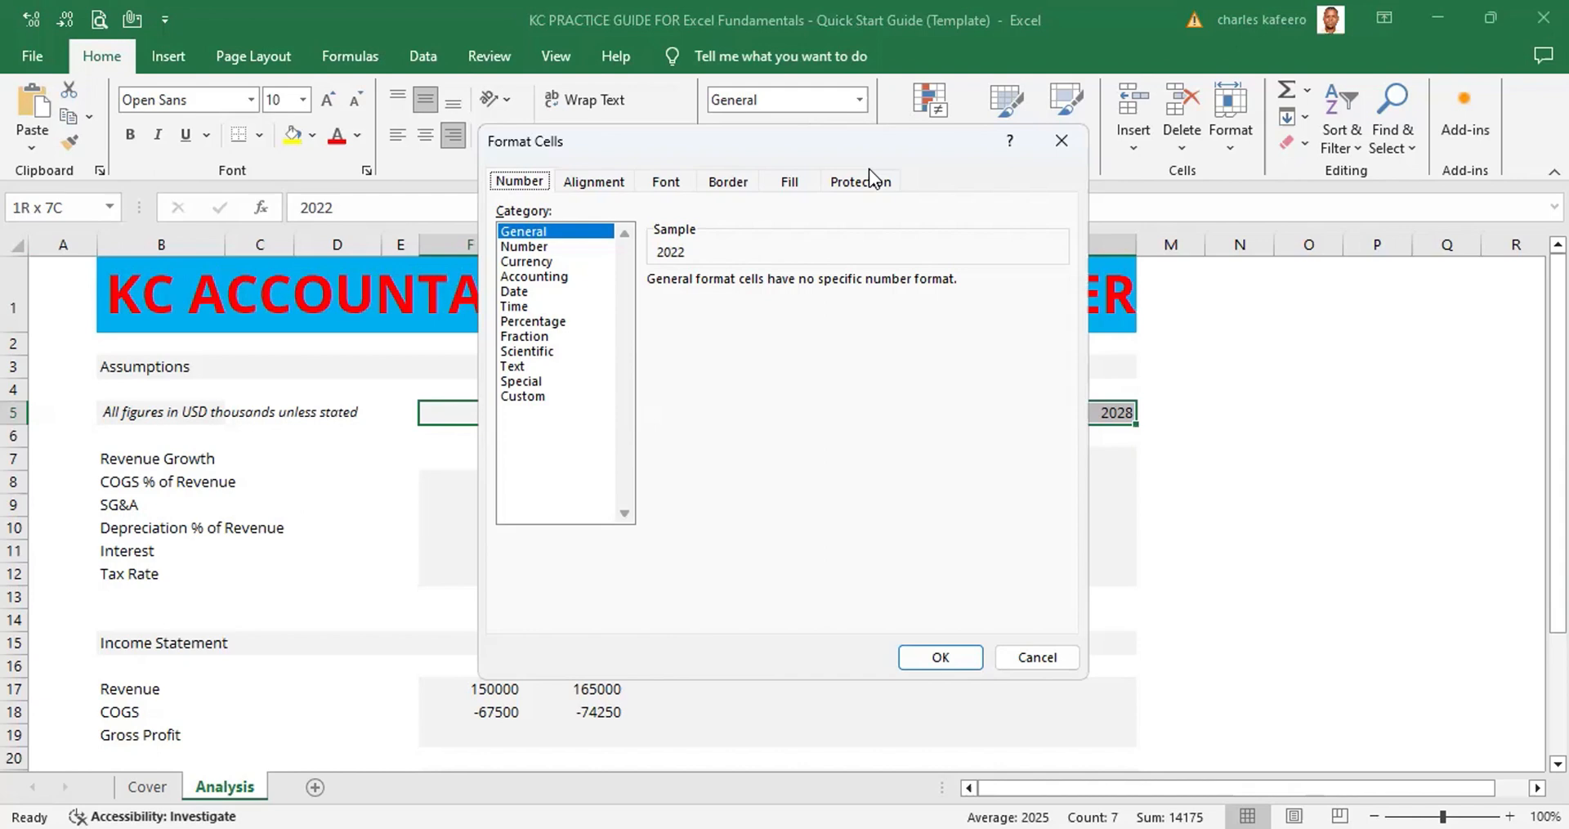
left_click(1031, 654)
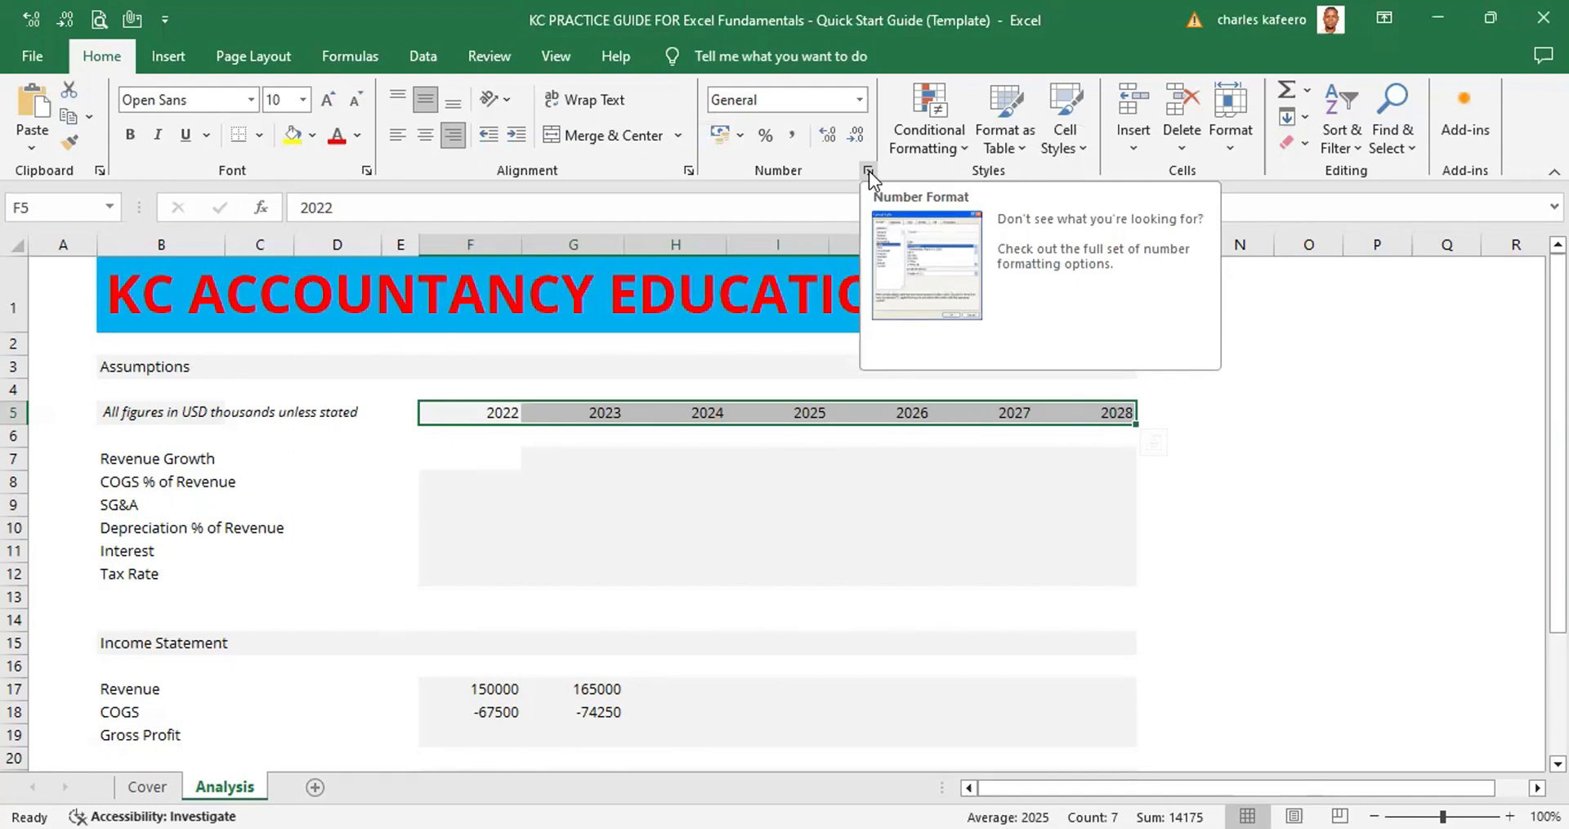
left_click(870, 171)
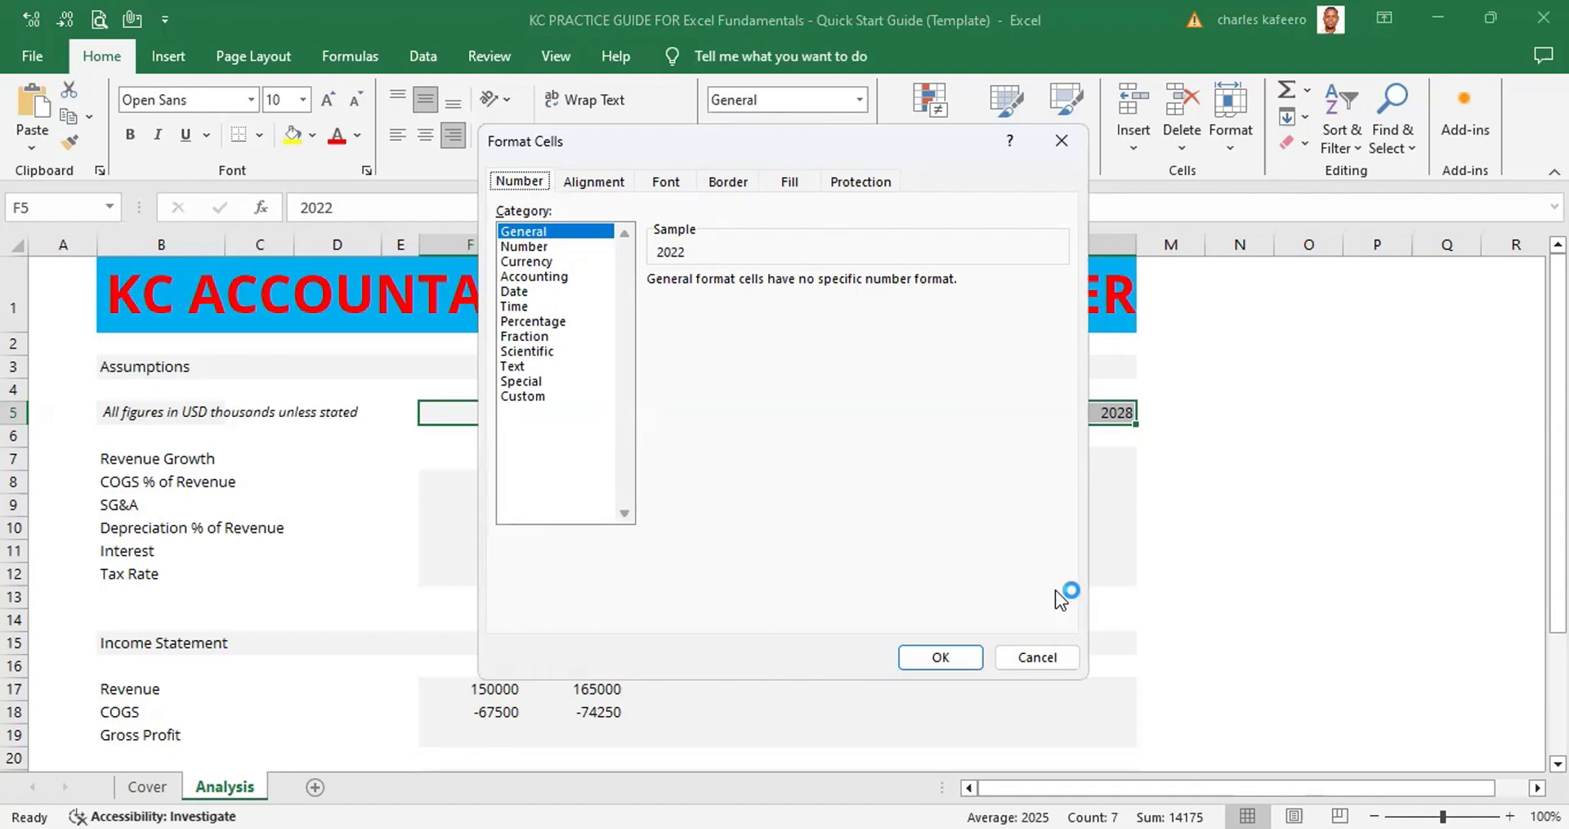
key("Escape")
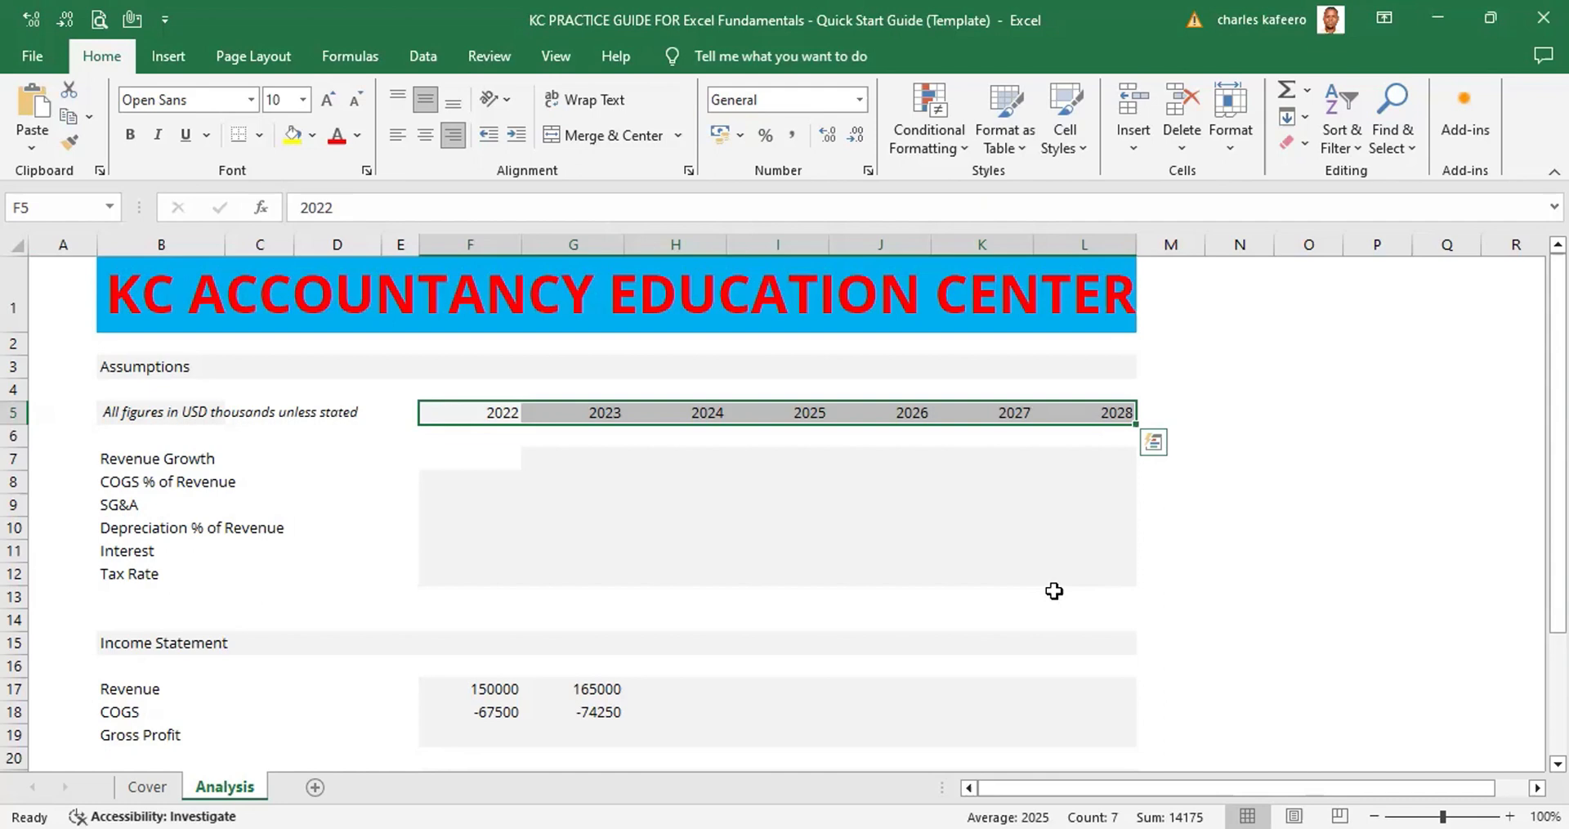
Apply the custom number format 0"A" to all the year headings in F5:L5
key("ctrl+1")
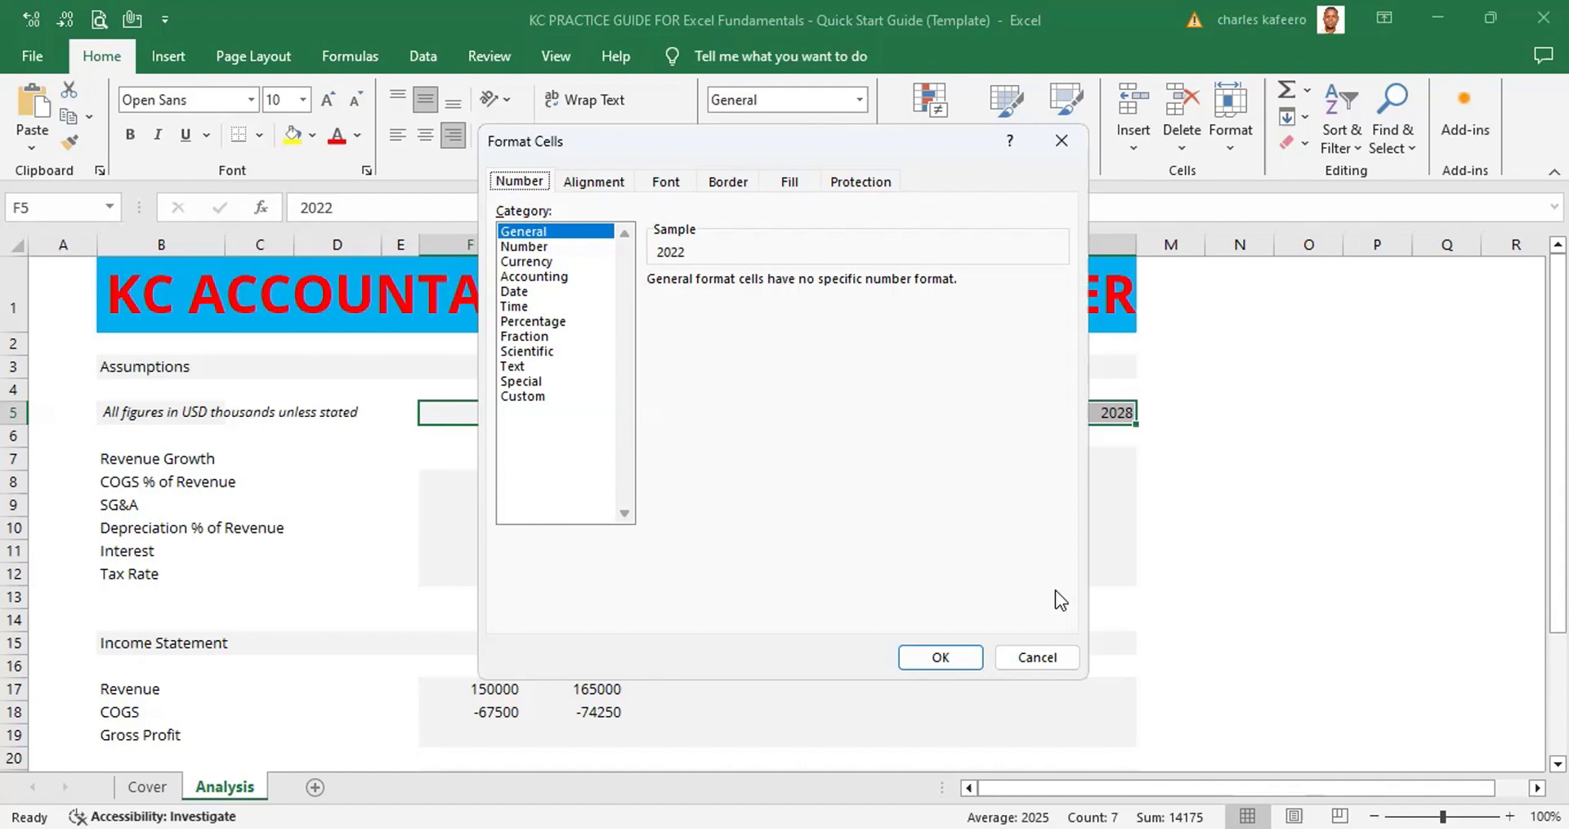
key("Tab")
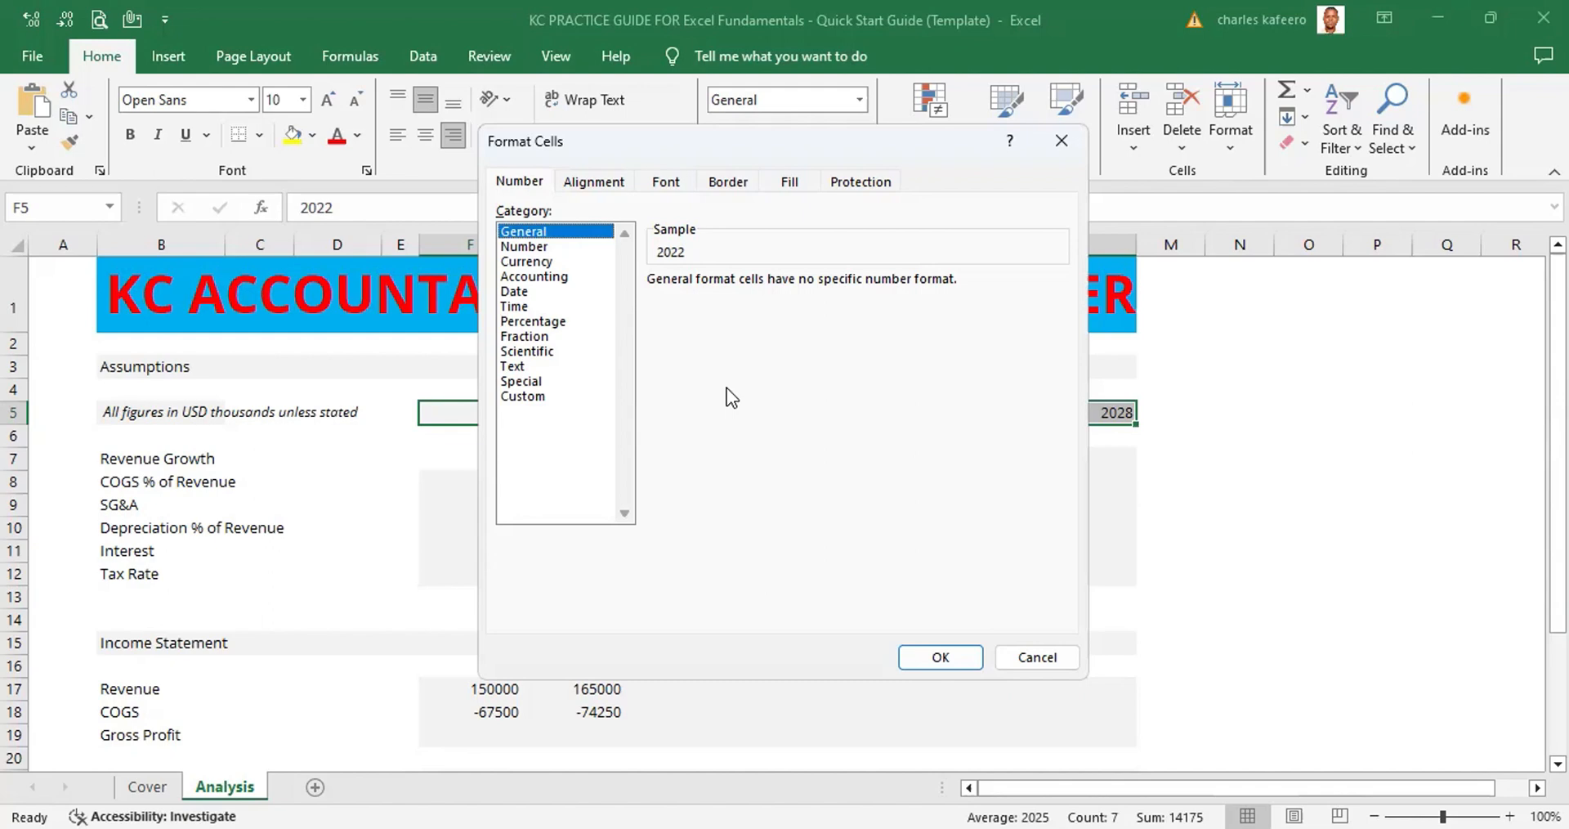
key("Down")
key("Down")
key("Down")
key("Down")
key("Down")
key("Down")
key("Down")
key("Down")
key("Down")
key("Down")
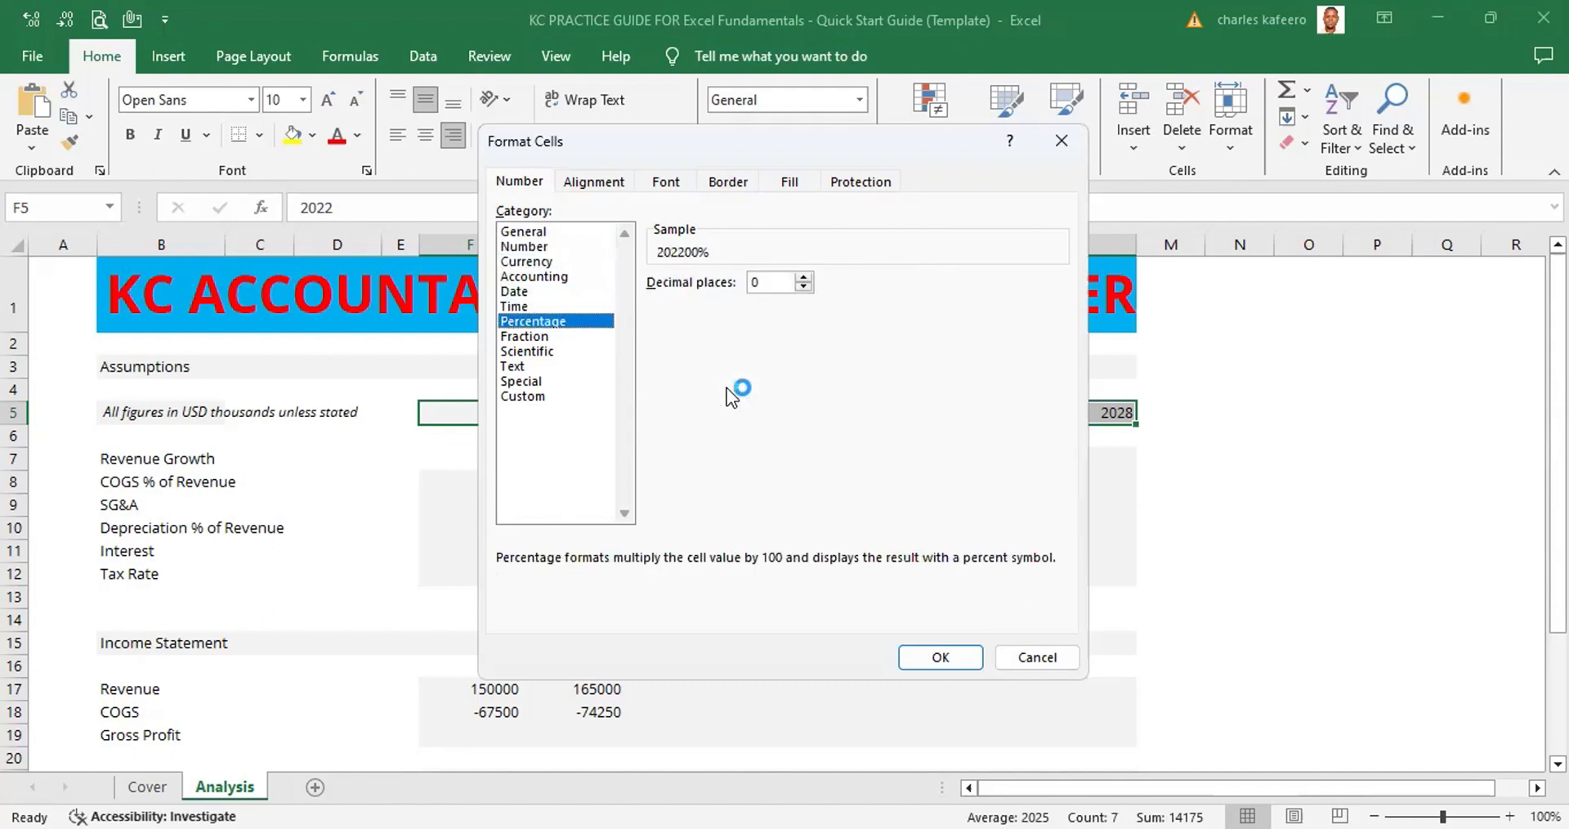
key("Down")
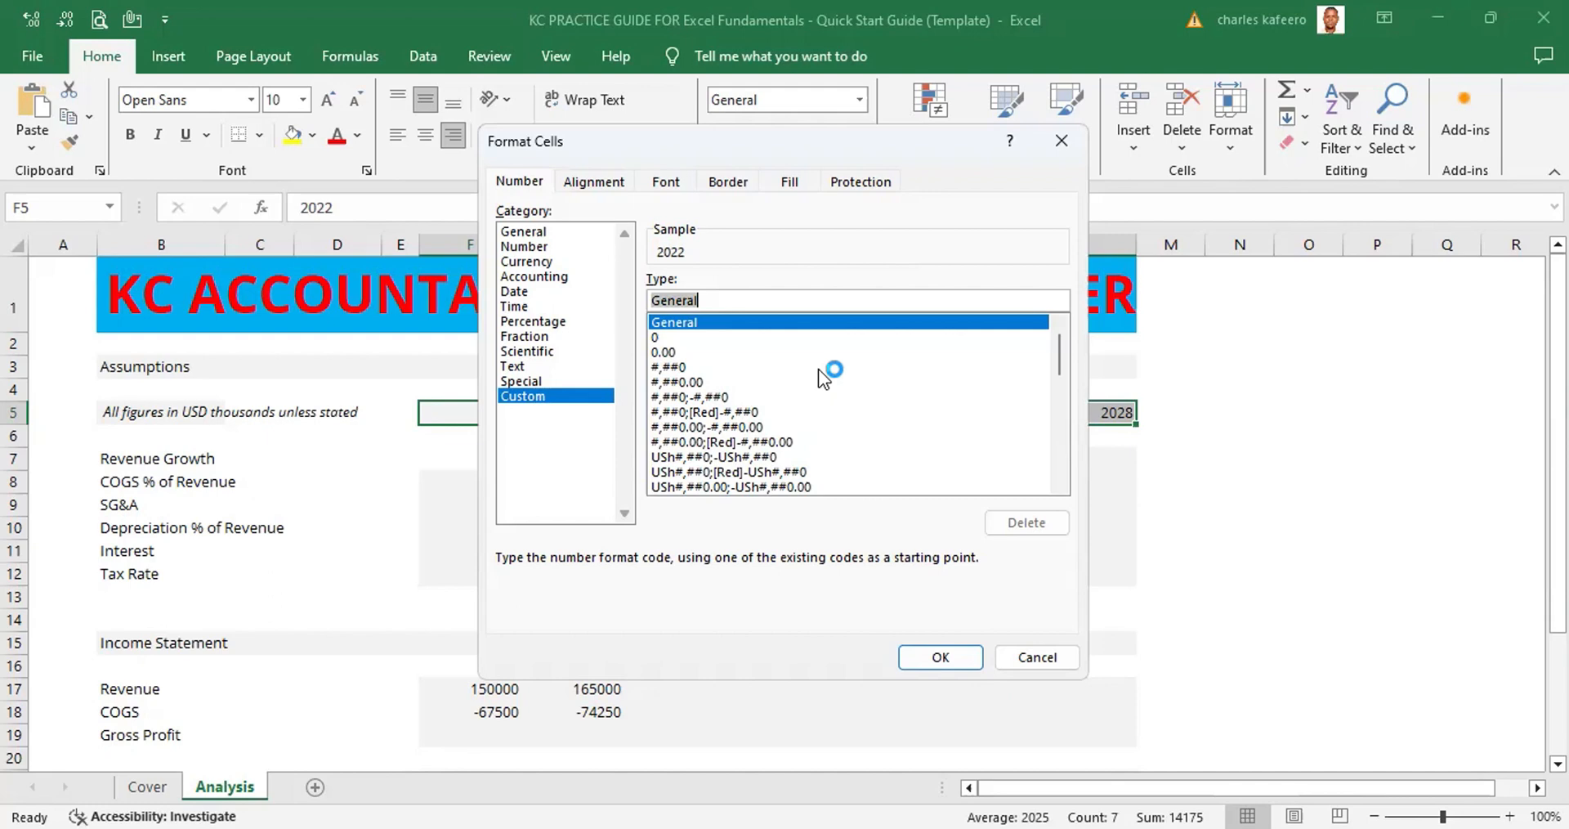
key("BackSpace")
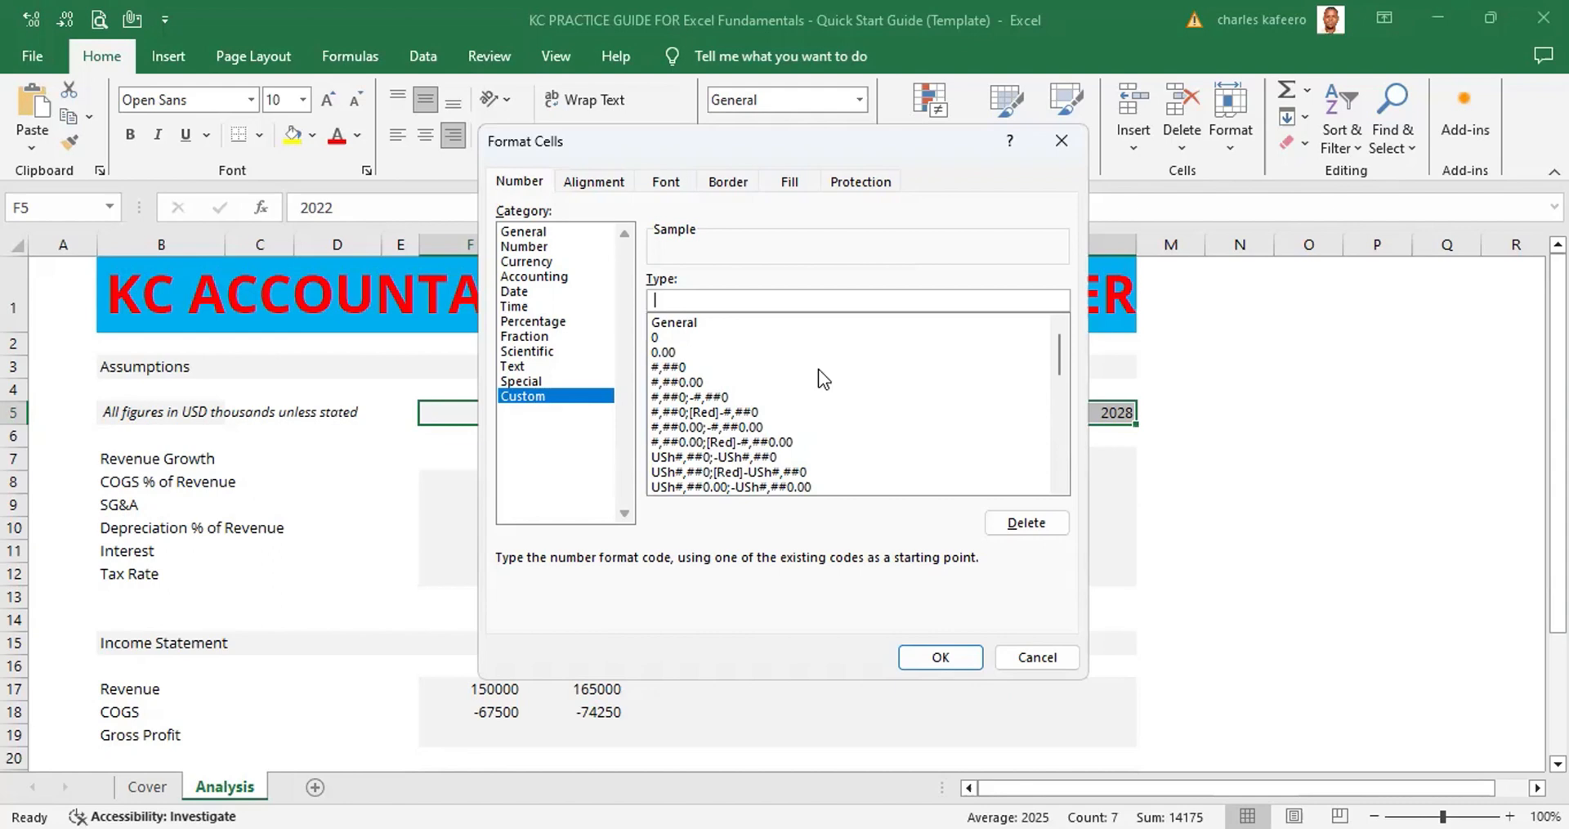
type("0")
type(".0")
key("BackSpace")
key("BackSpace")
type("\"")
type("A")
type("\"")
key("Return")
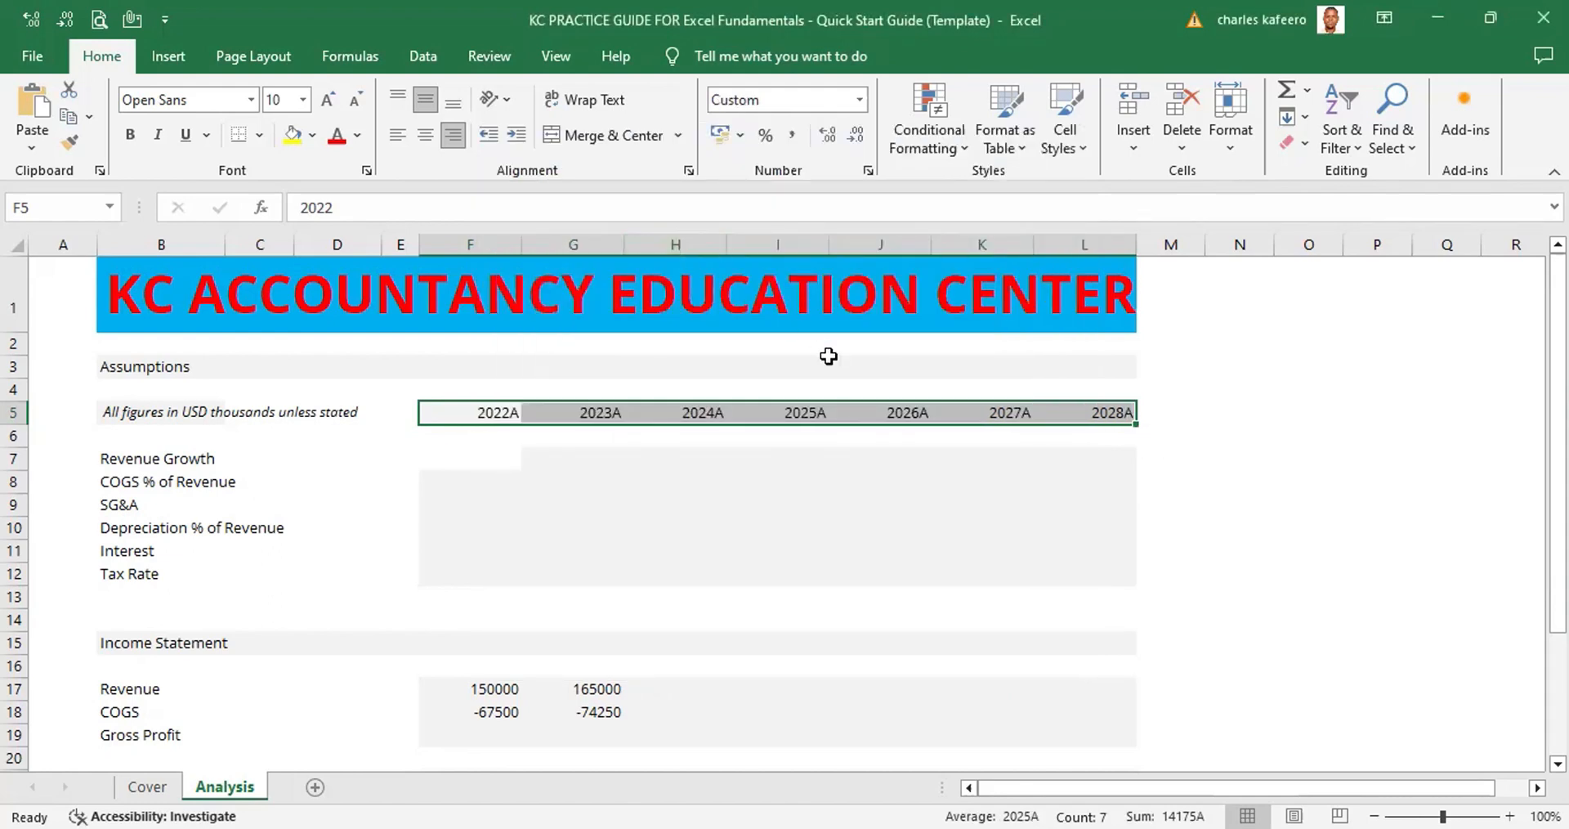
left_click(1164, 479)
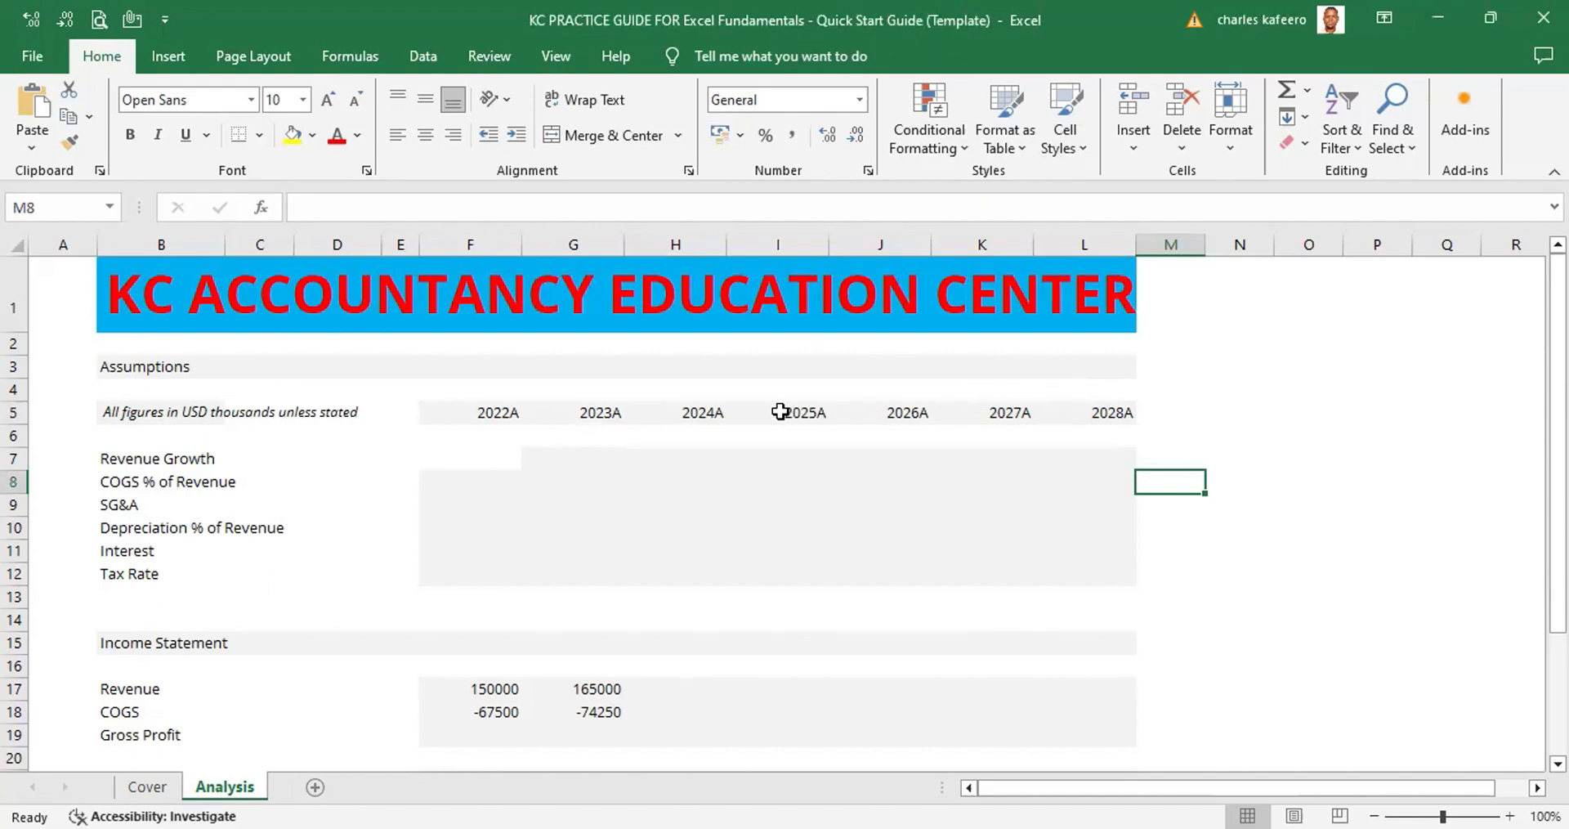
Reset the year headings in F5:L5 to the General number format
left_click(495, 411)
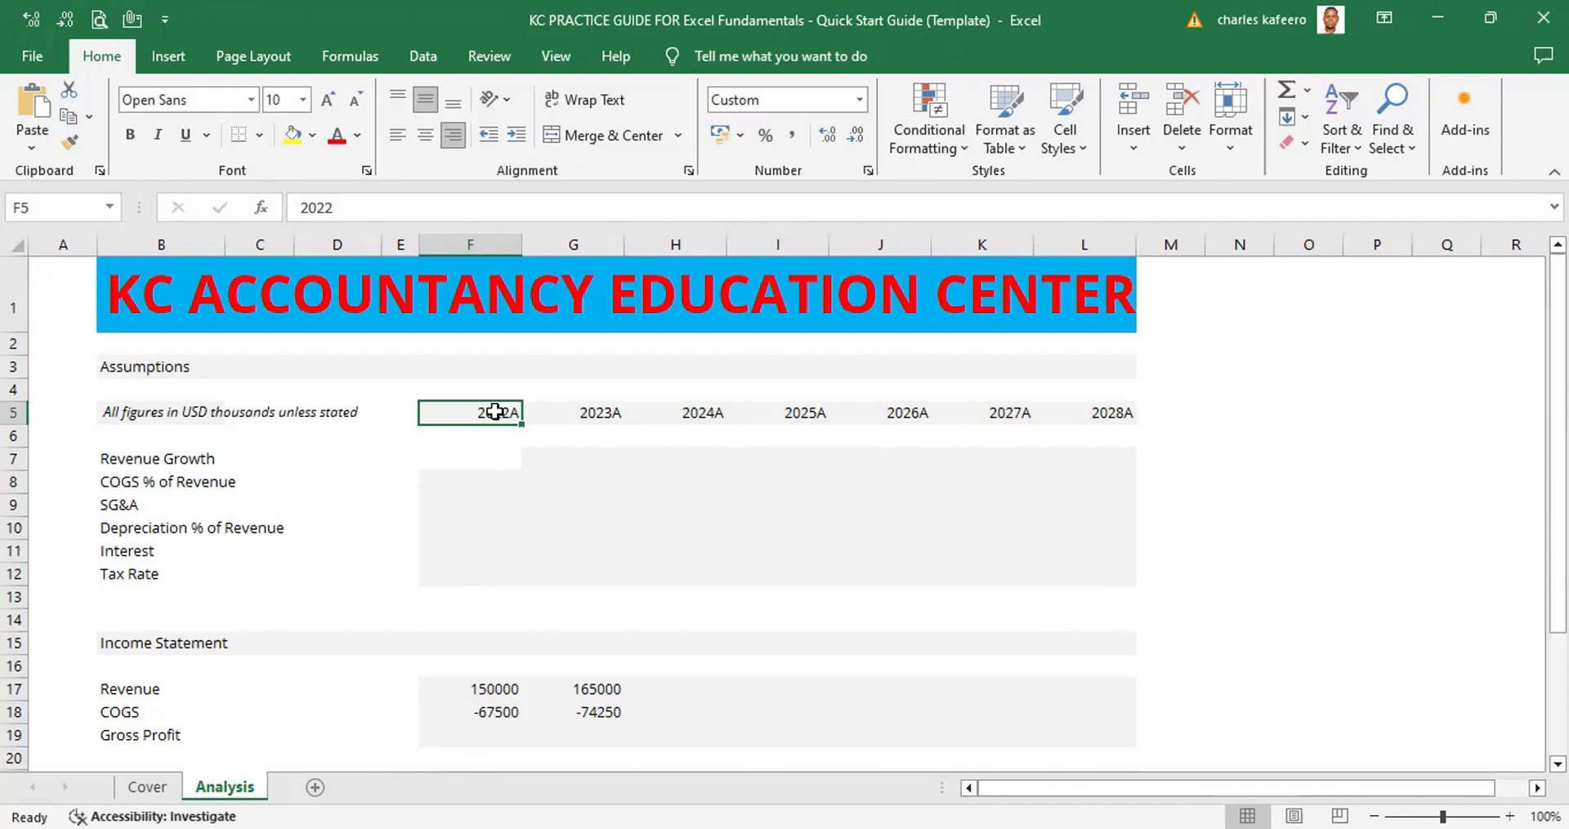
key("ctrl+shift+Right")
key("ctrl+shift+grave")
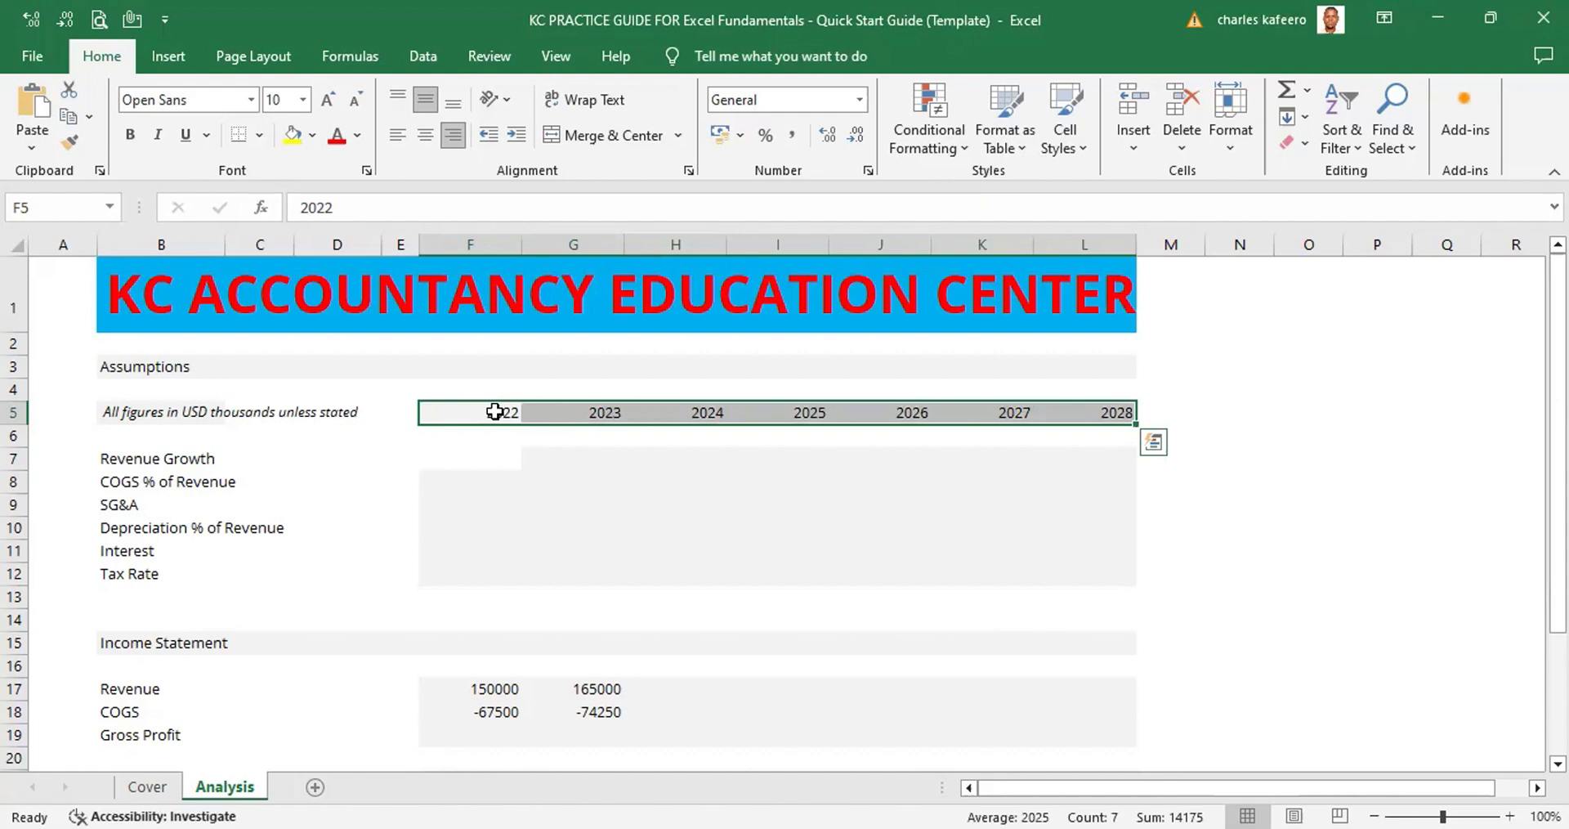
left_click(564, 474)
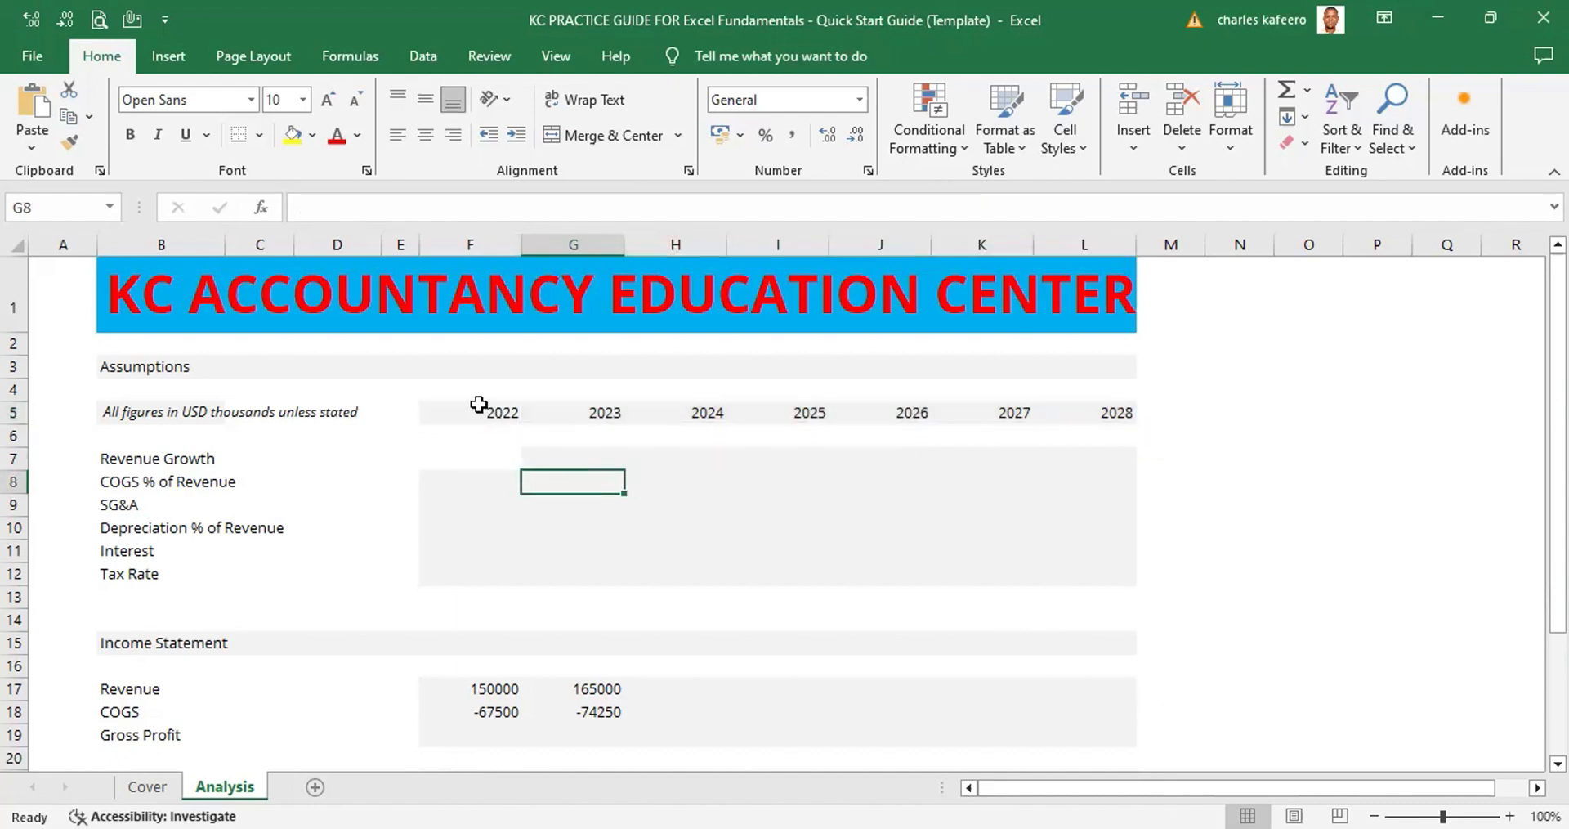
Apply the custom number format 0"A" to only the 2022 and 2023 headings in F5:G5
left_click_drag(478, 403, 563, 406)
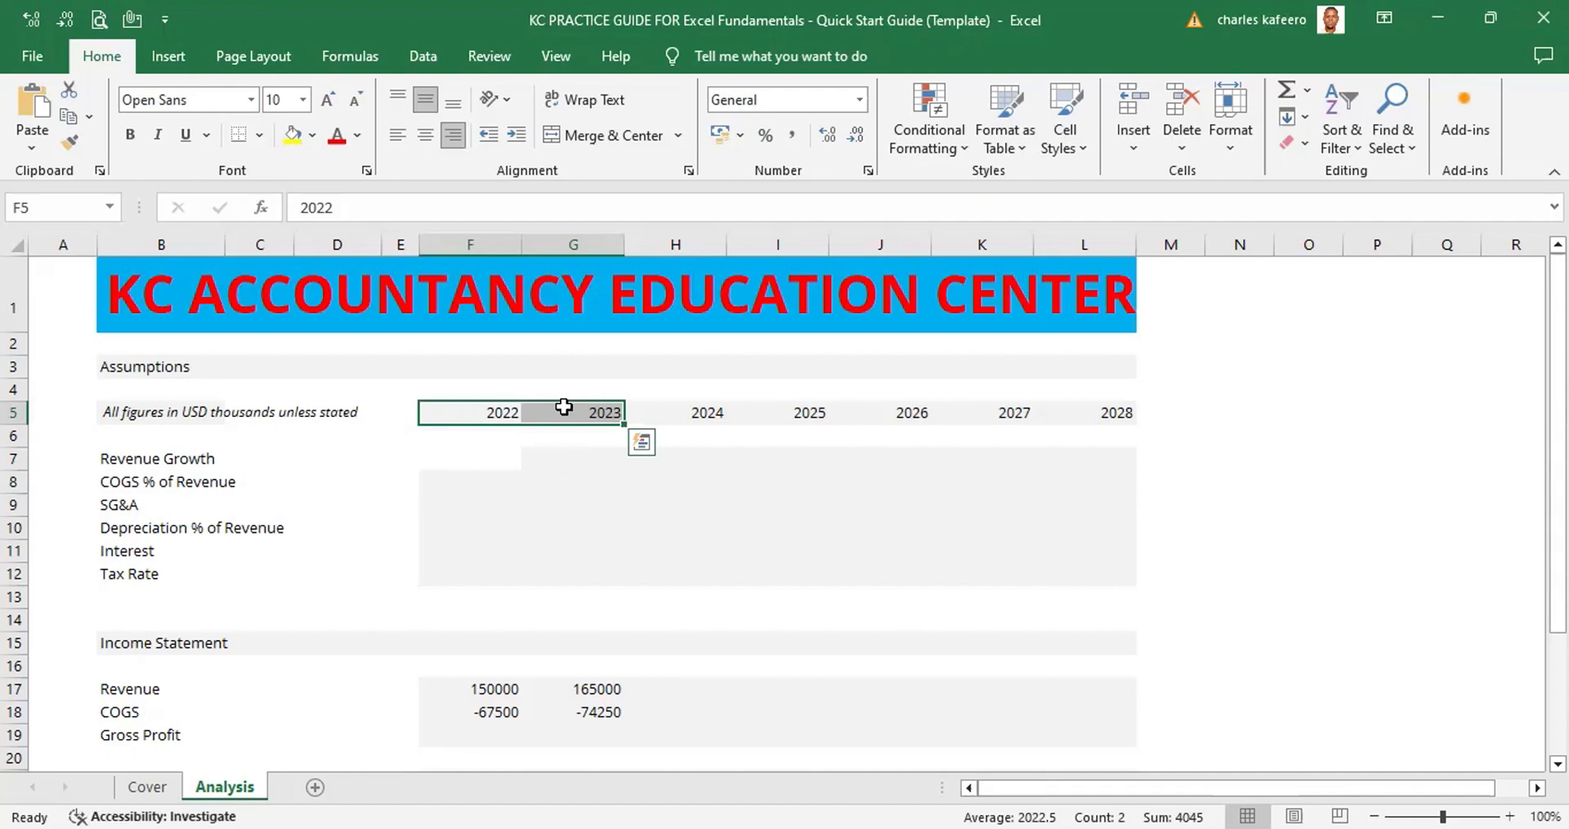
key("ctrl+1")
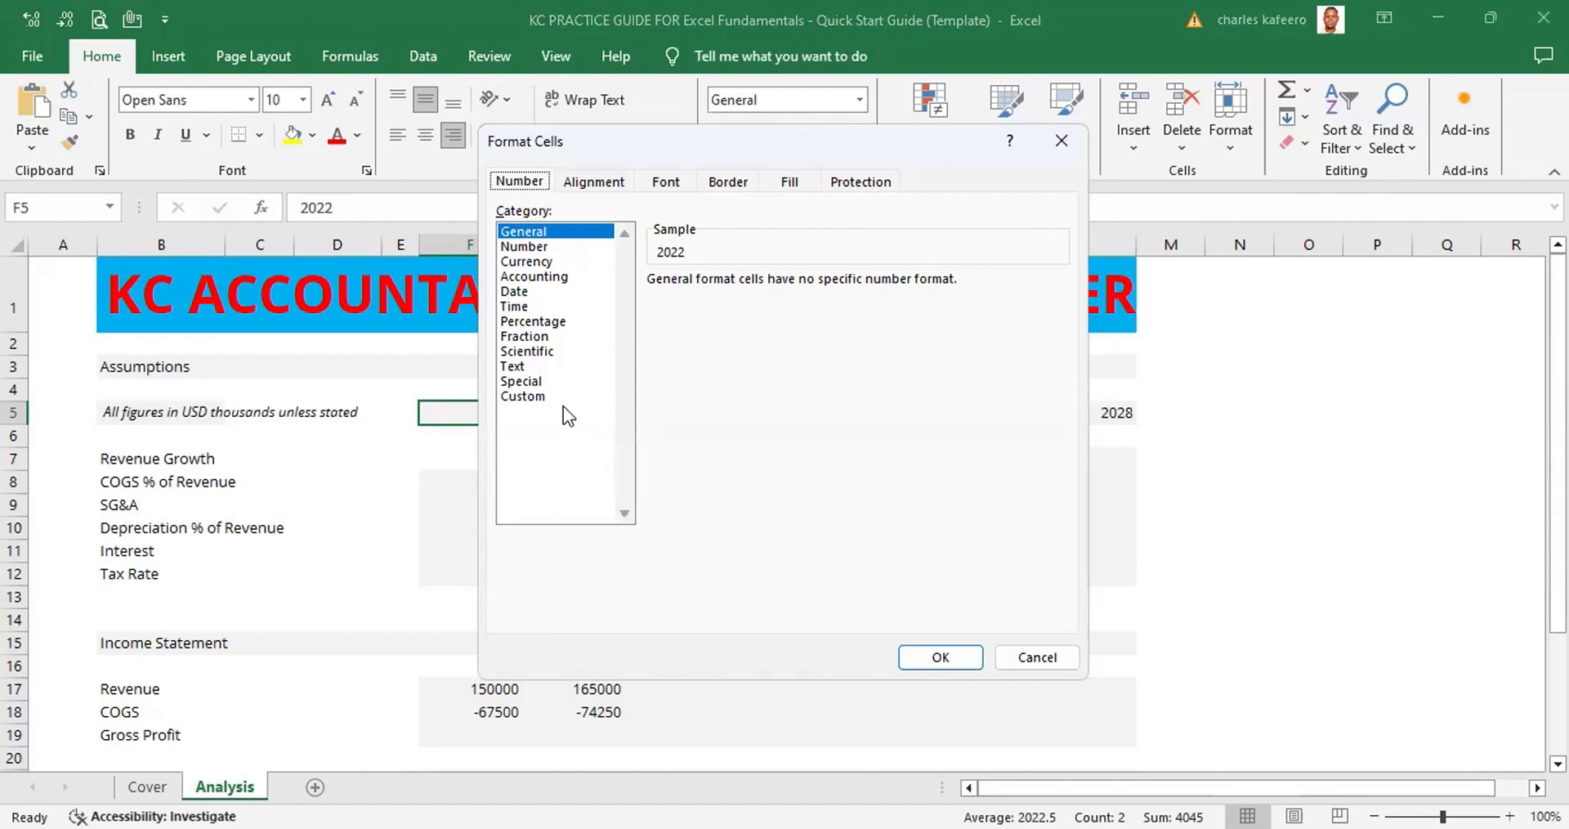
key("Tab")
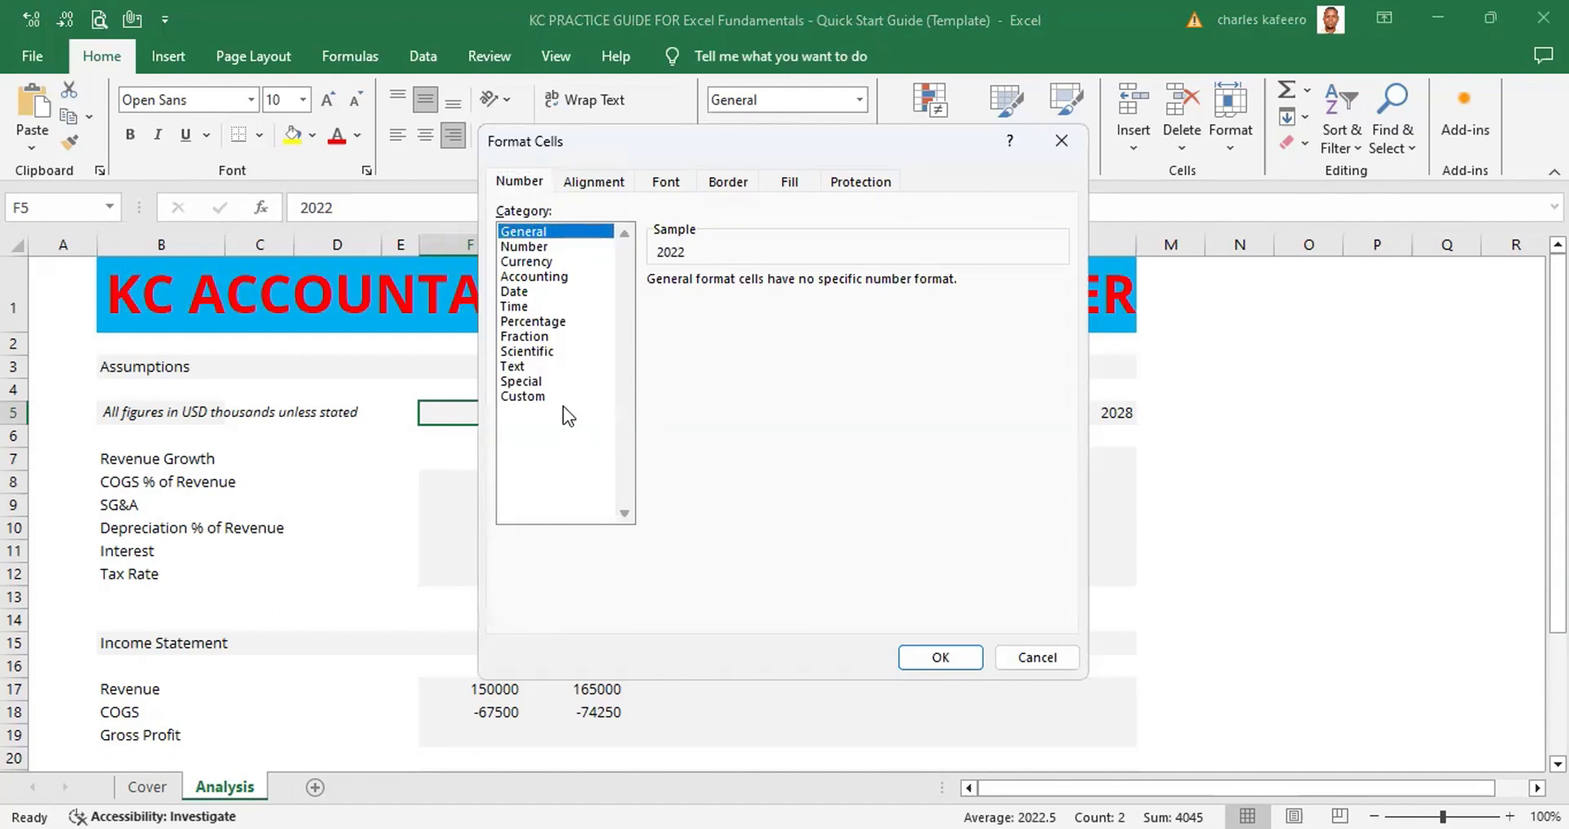
key("Down")
key("Down")
key("Down")
key("Down")
key("Down")
key("Down")
key("Down")
key("Down")
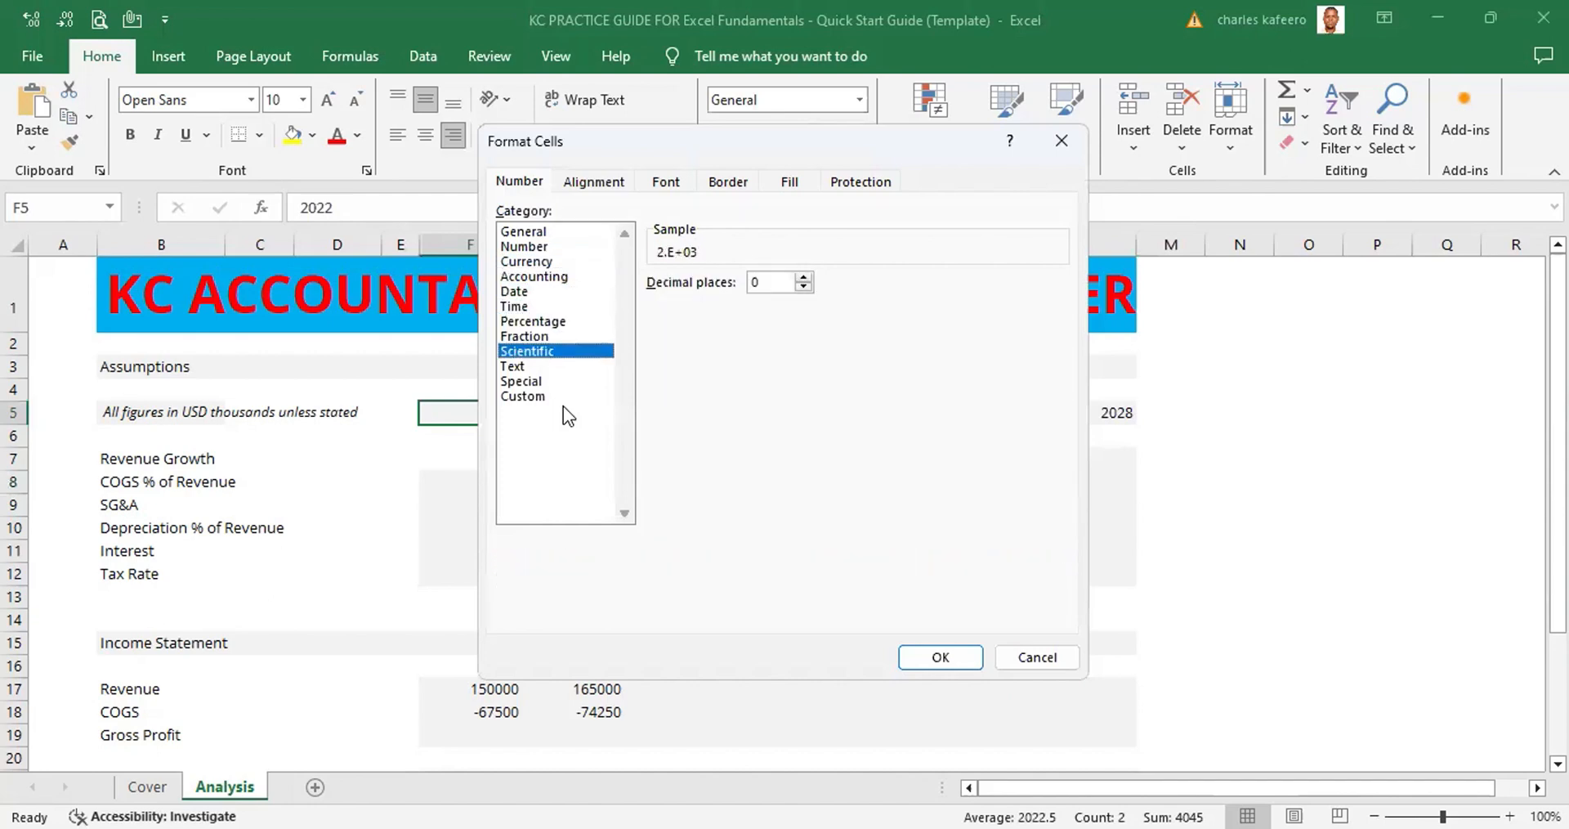
key("Down")
key("Down")
key("Down")
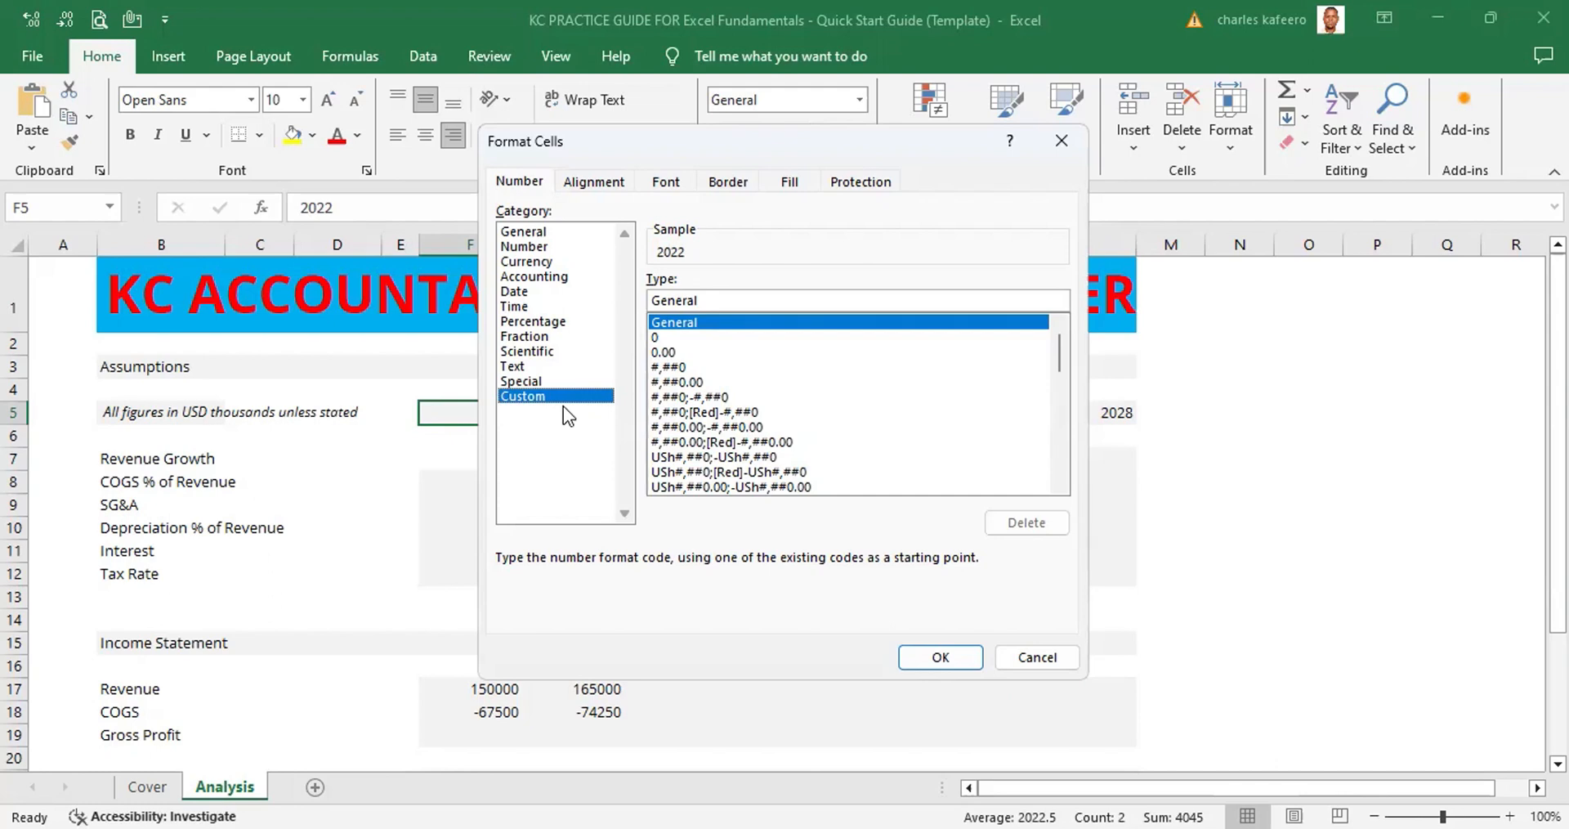
key("Tab")
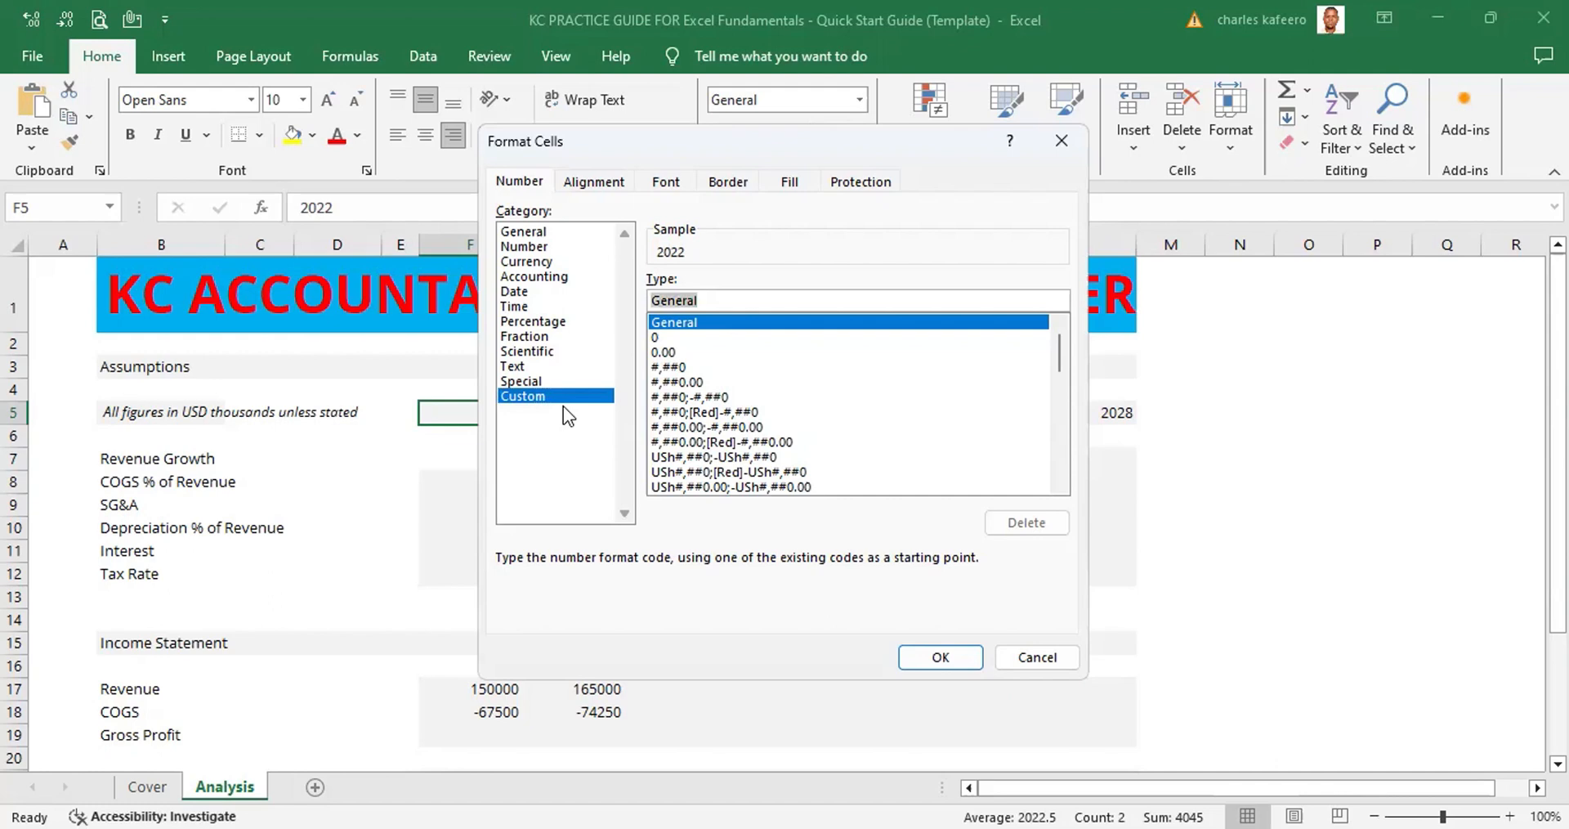
key("BackSpace")
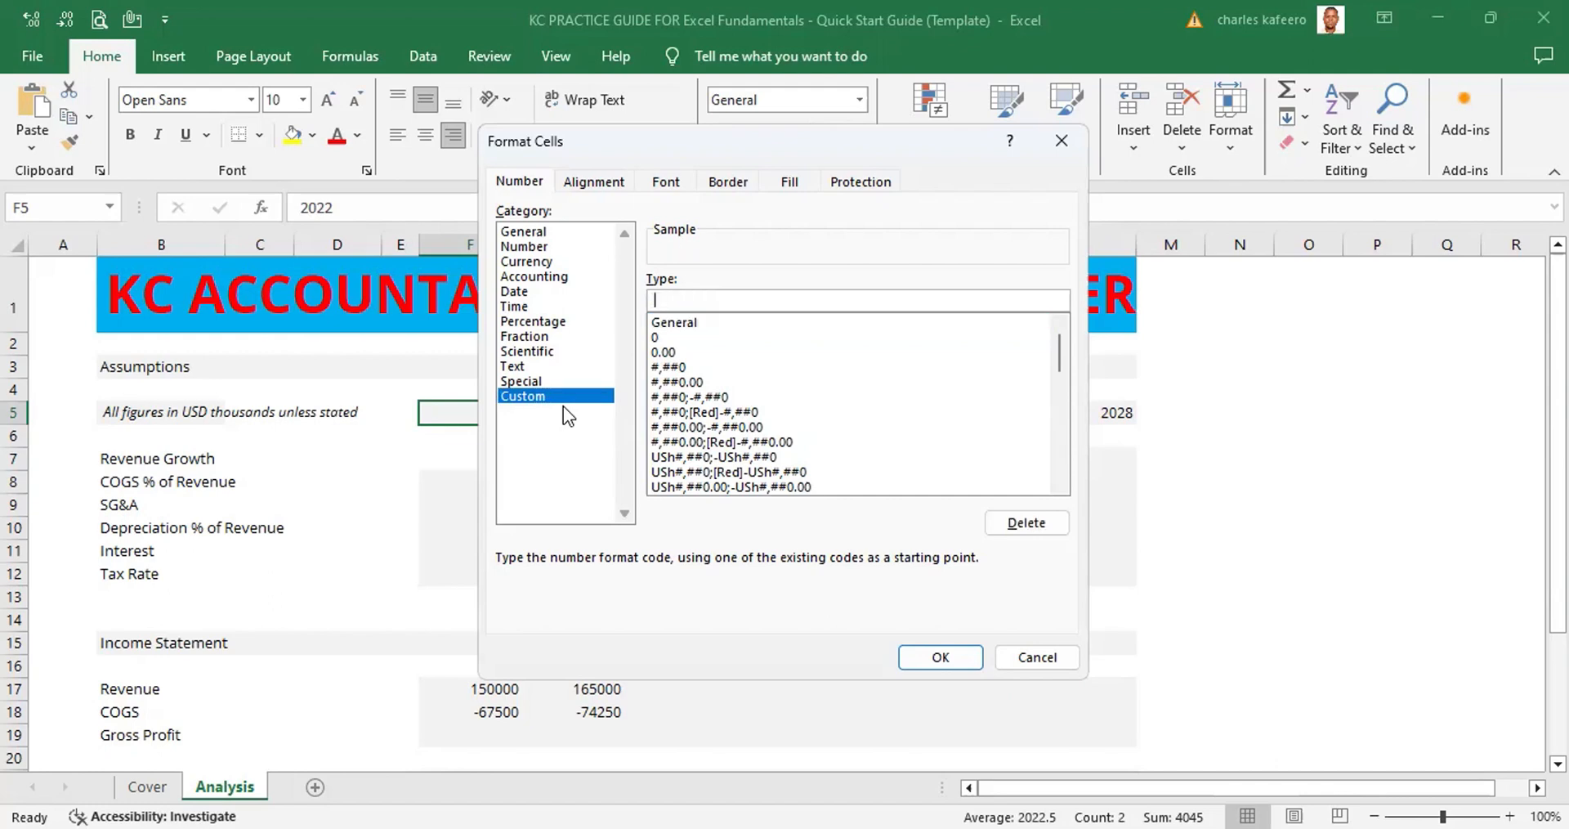
type("0\"A\"")
key("Return")
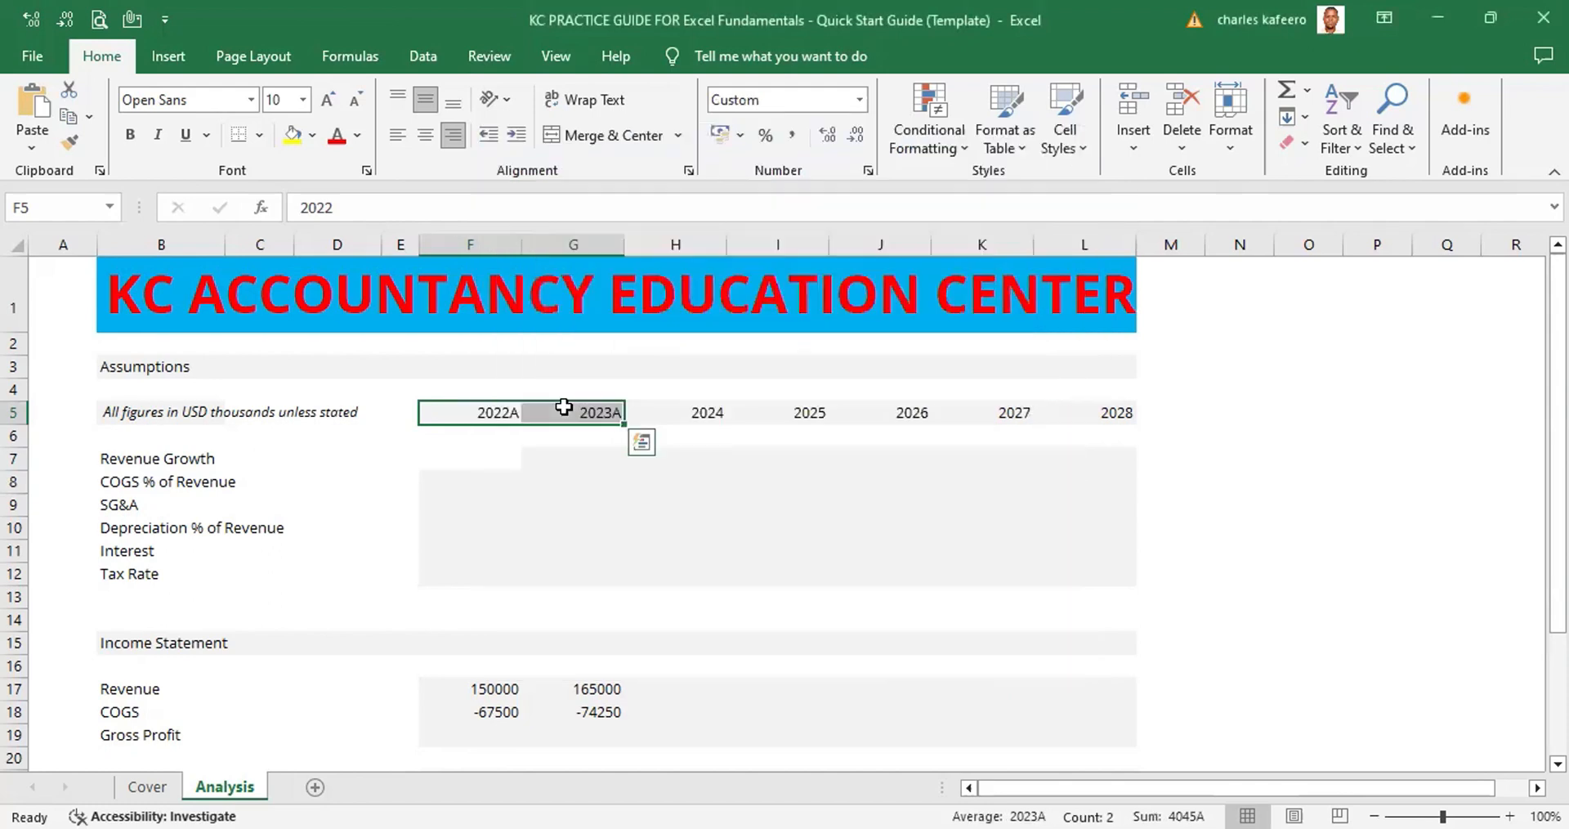
Apply the custom number format 0"F" to the 2024 to 2028 year headings in H5:L5
left_click(652, 526)
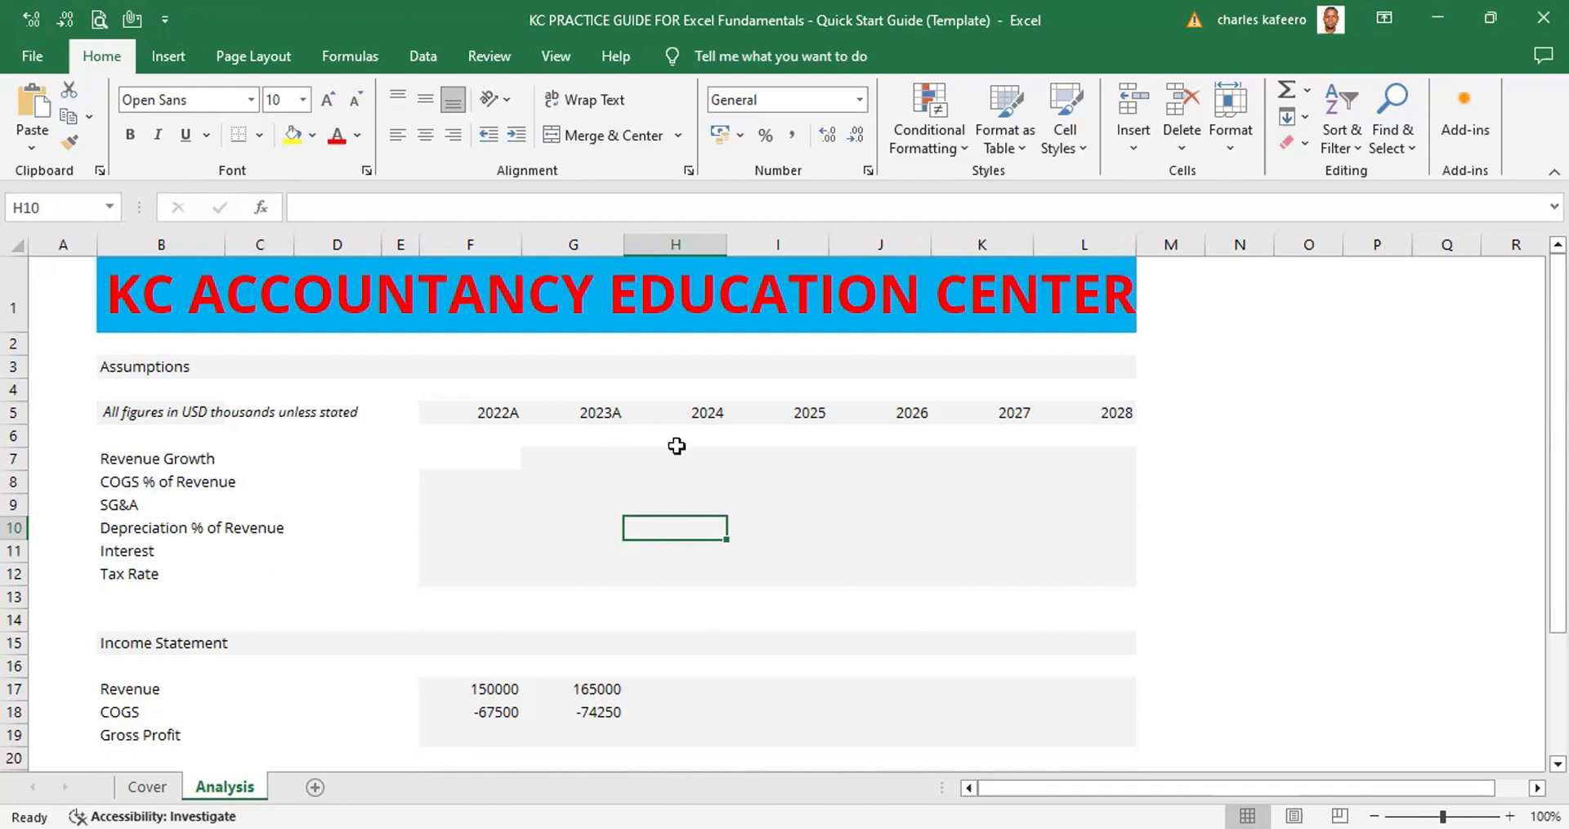
left_click(697, 414)
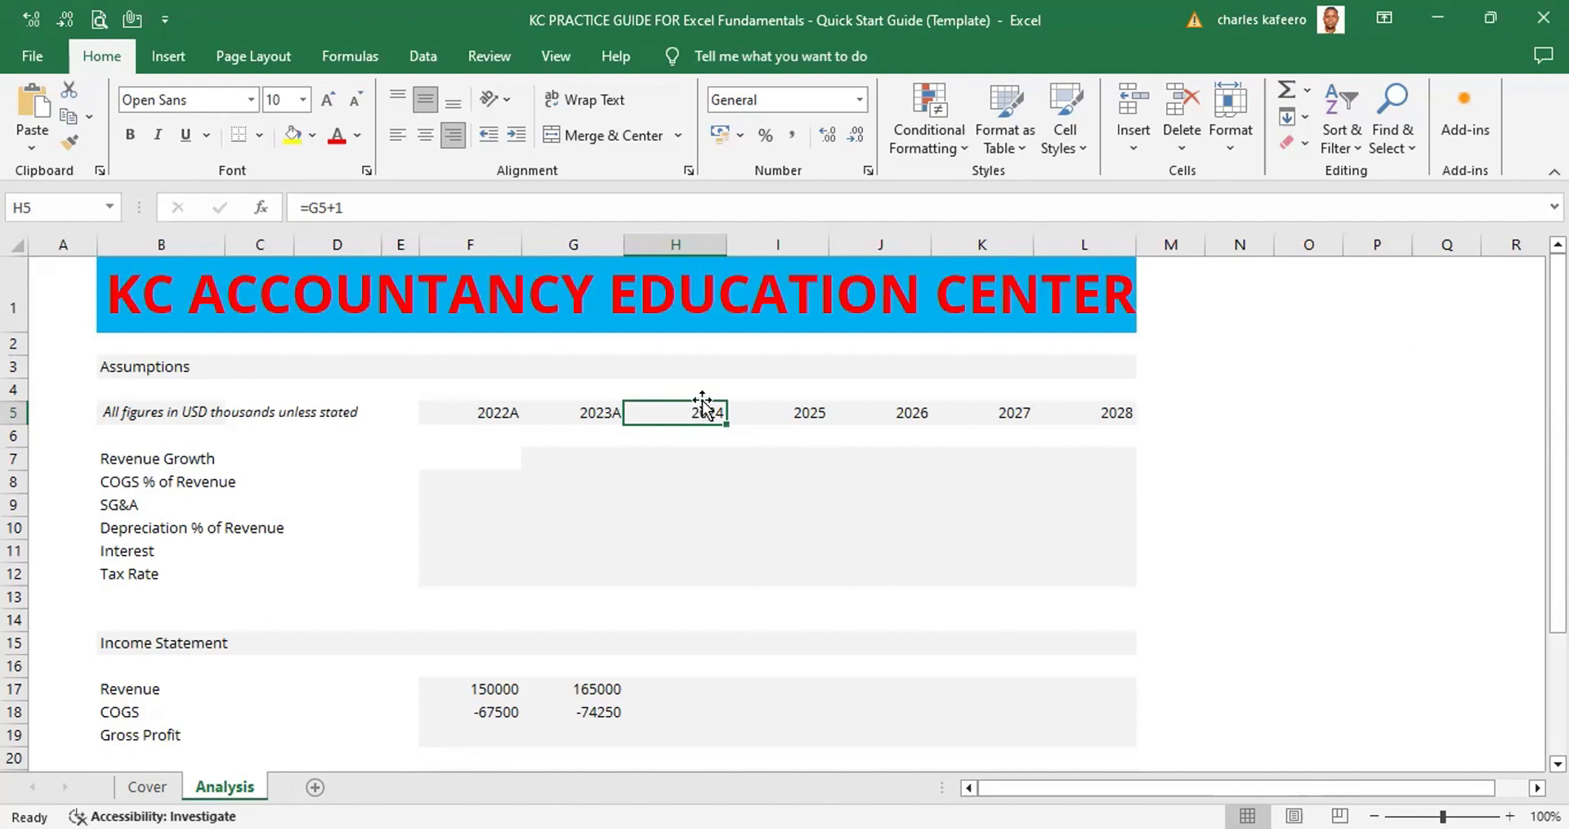
left_click_drag(709, 411, 1098, 411)
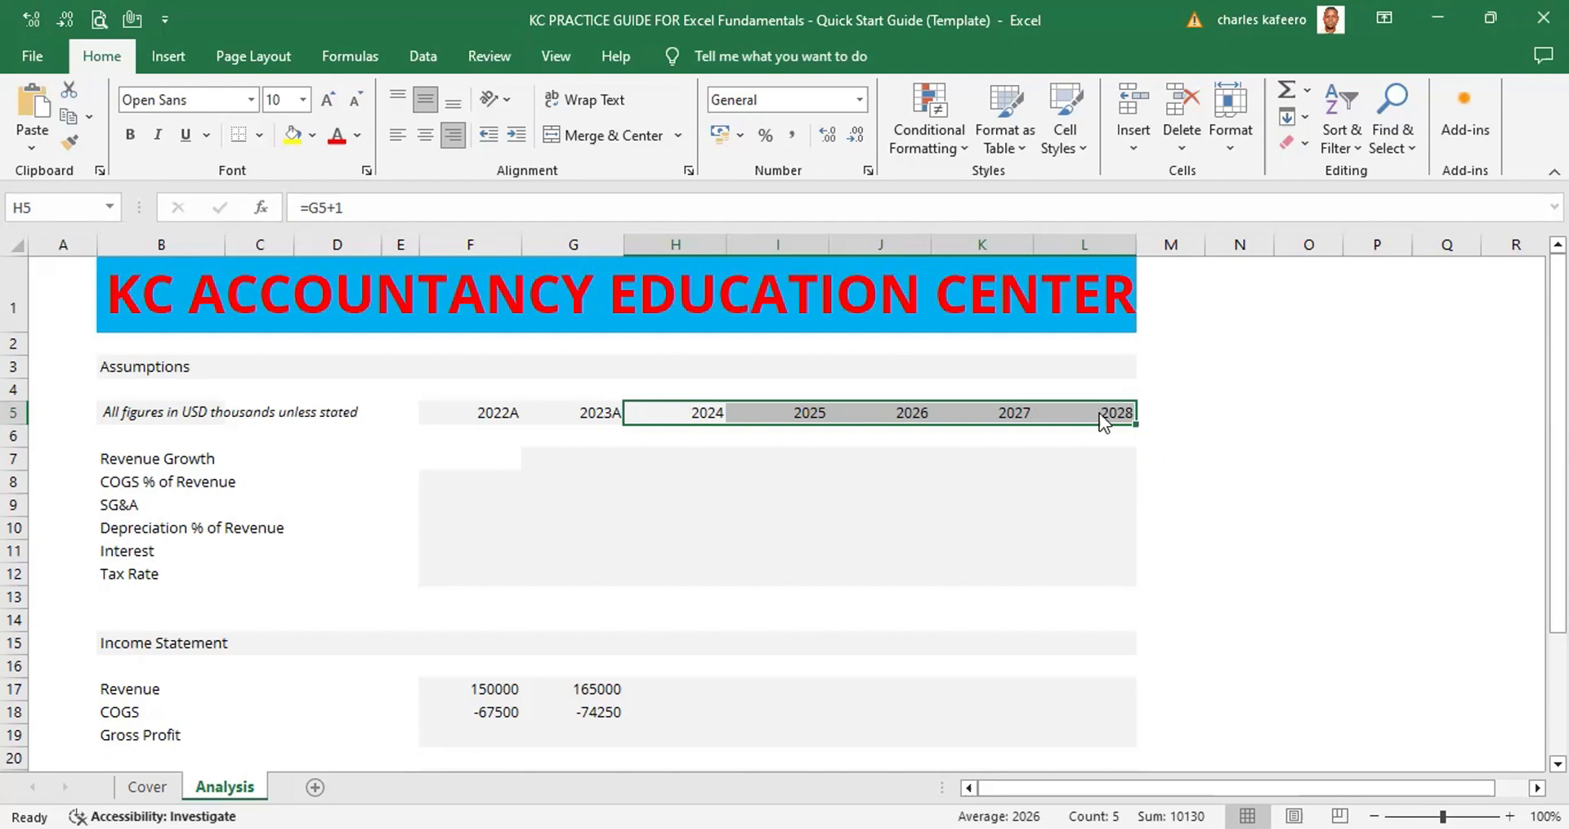
key("ctrl+1")
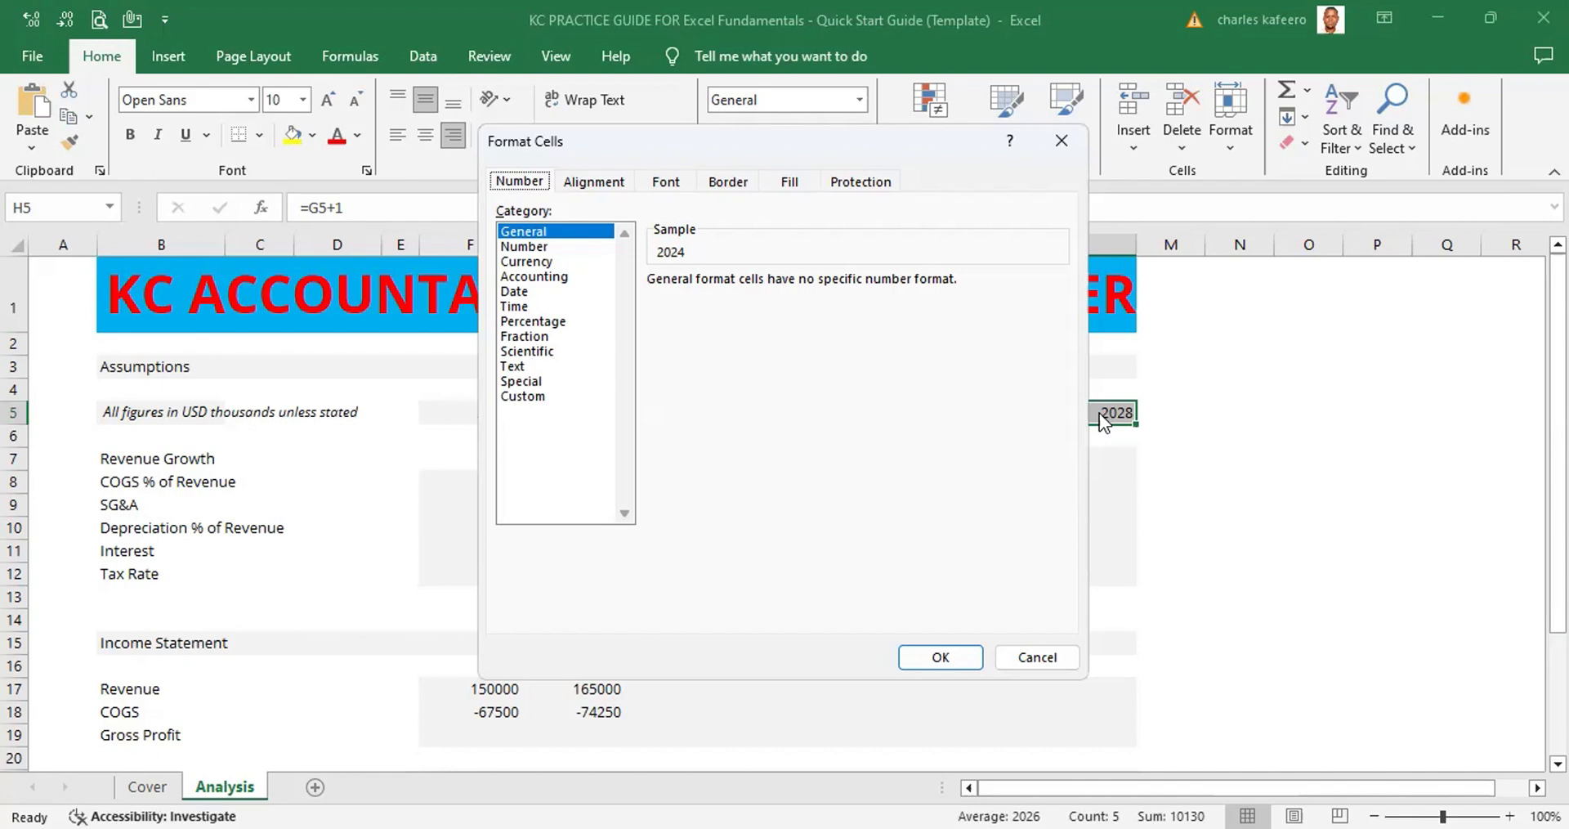
key("Tab")
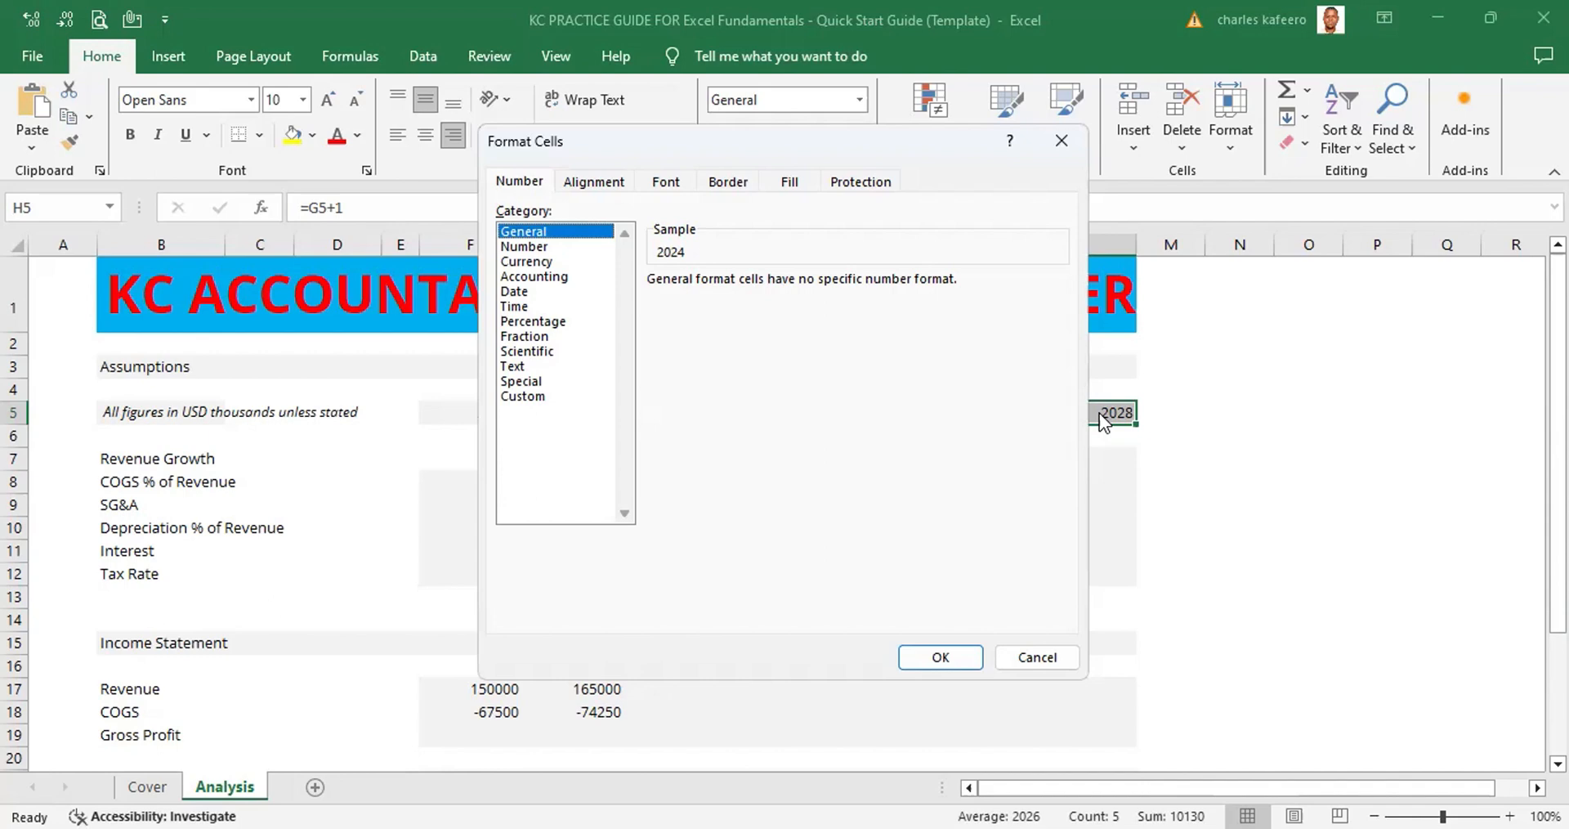
key("Down")
key("Down")
key("Down")
key("Down")
key("Down")
key("Down")
key("Down")
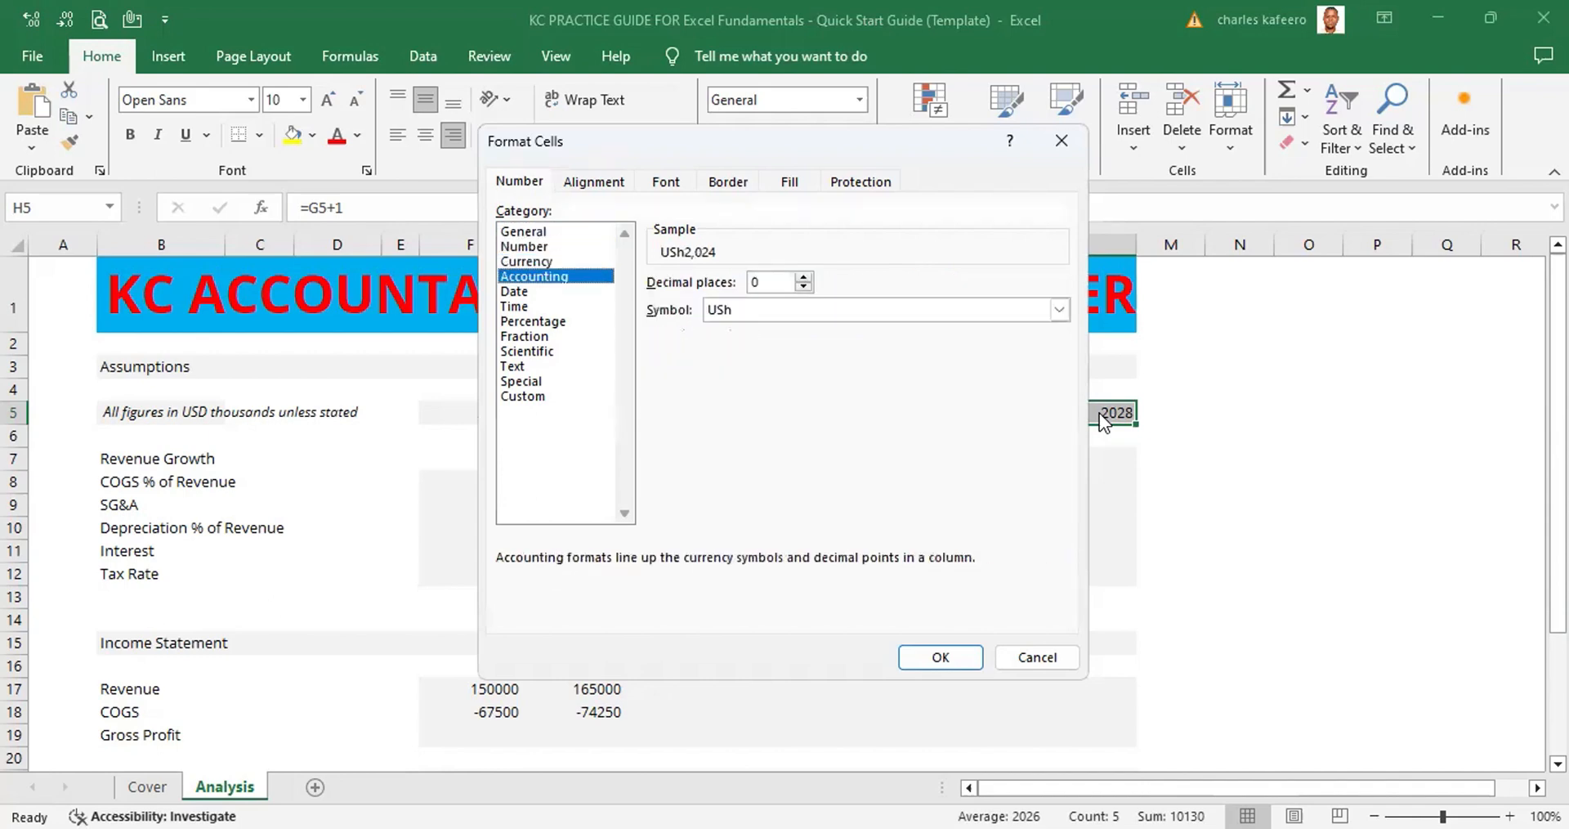
key("Down")
key("Down")
key("Down")
key("Down")
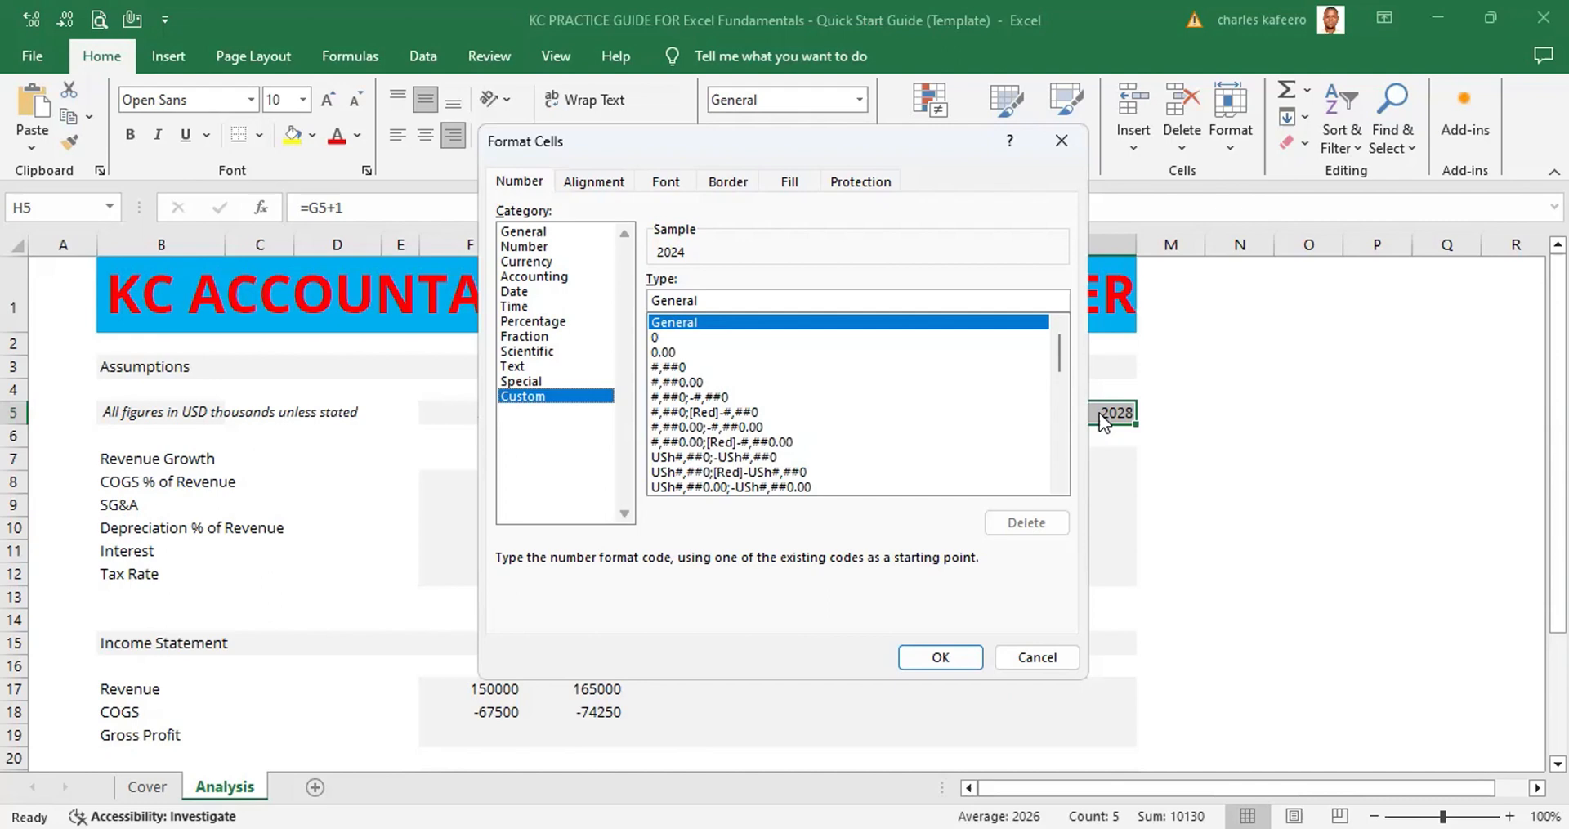
key("Tab")
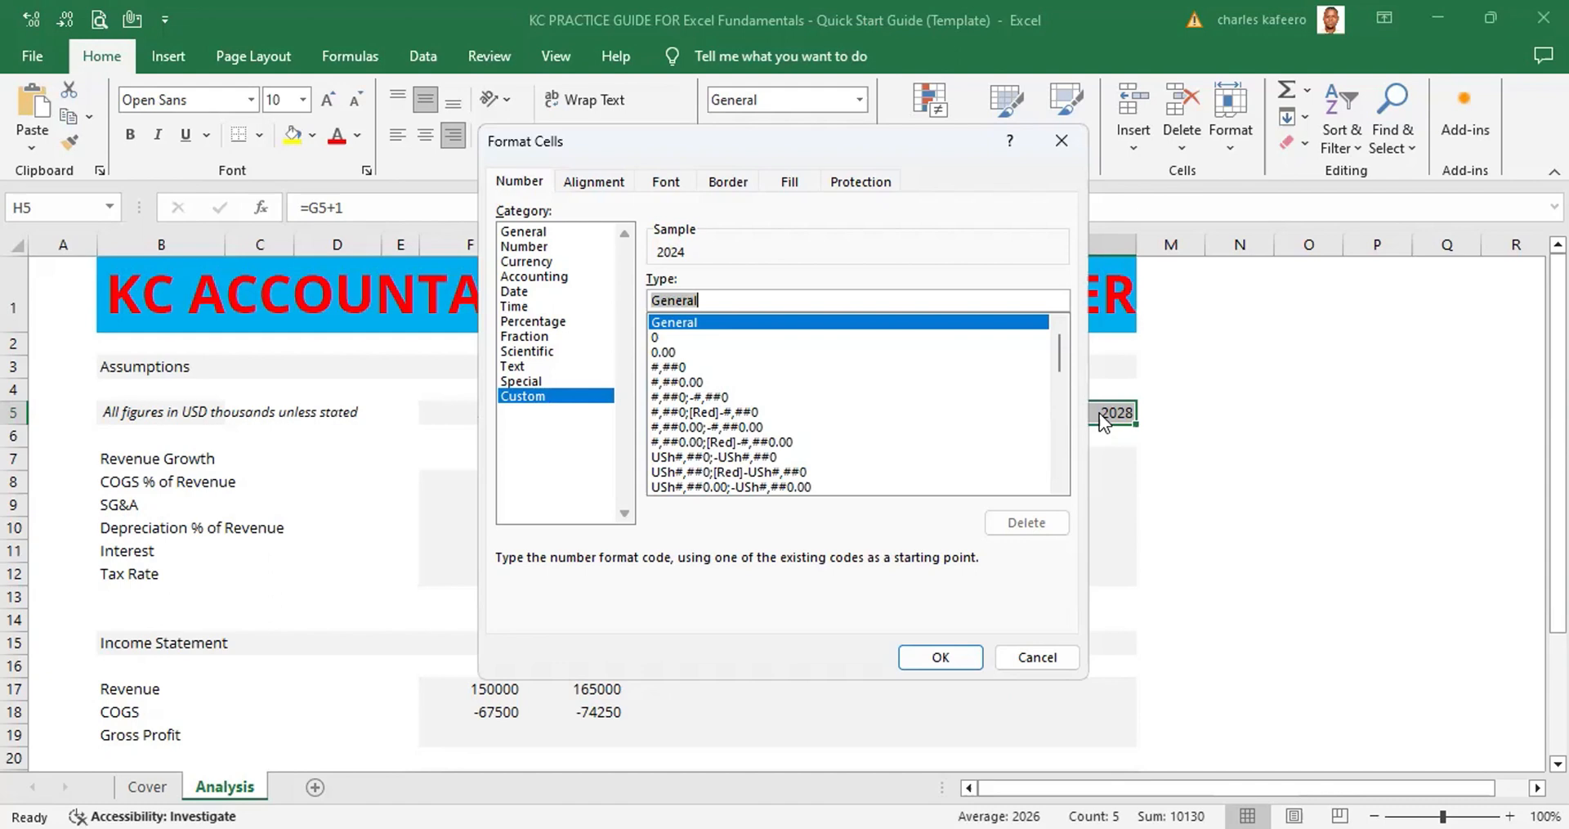
key("BackSpace")
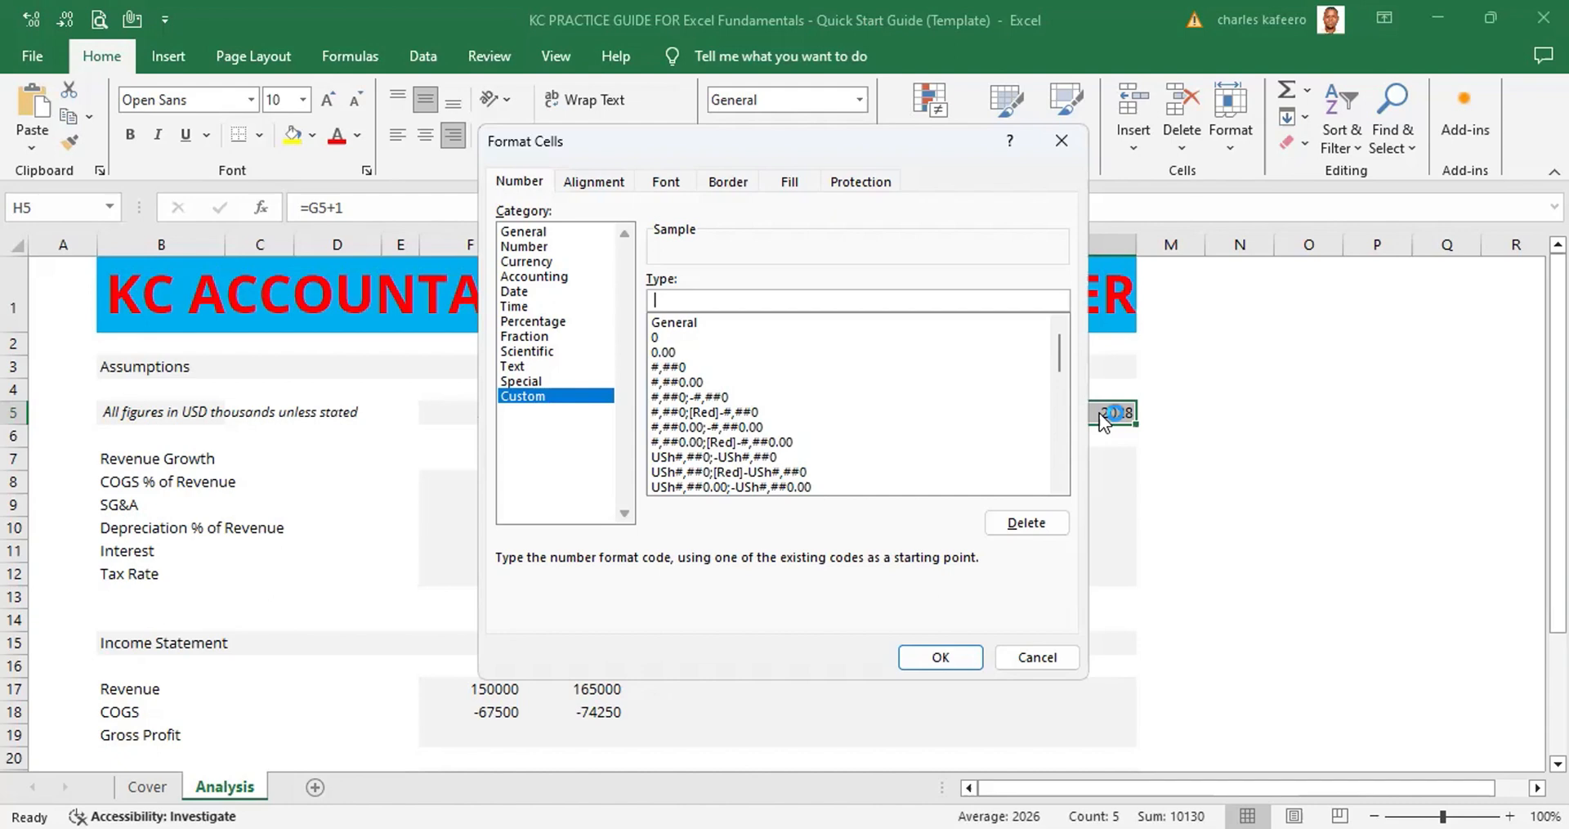
type("0\"F\"")
key("Return")
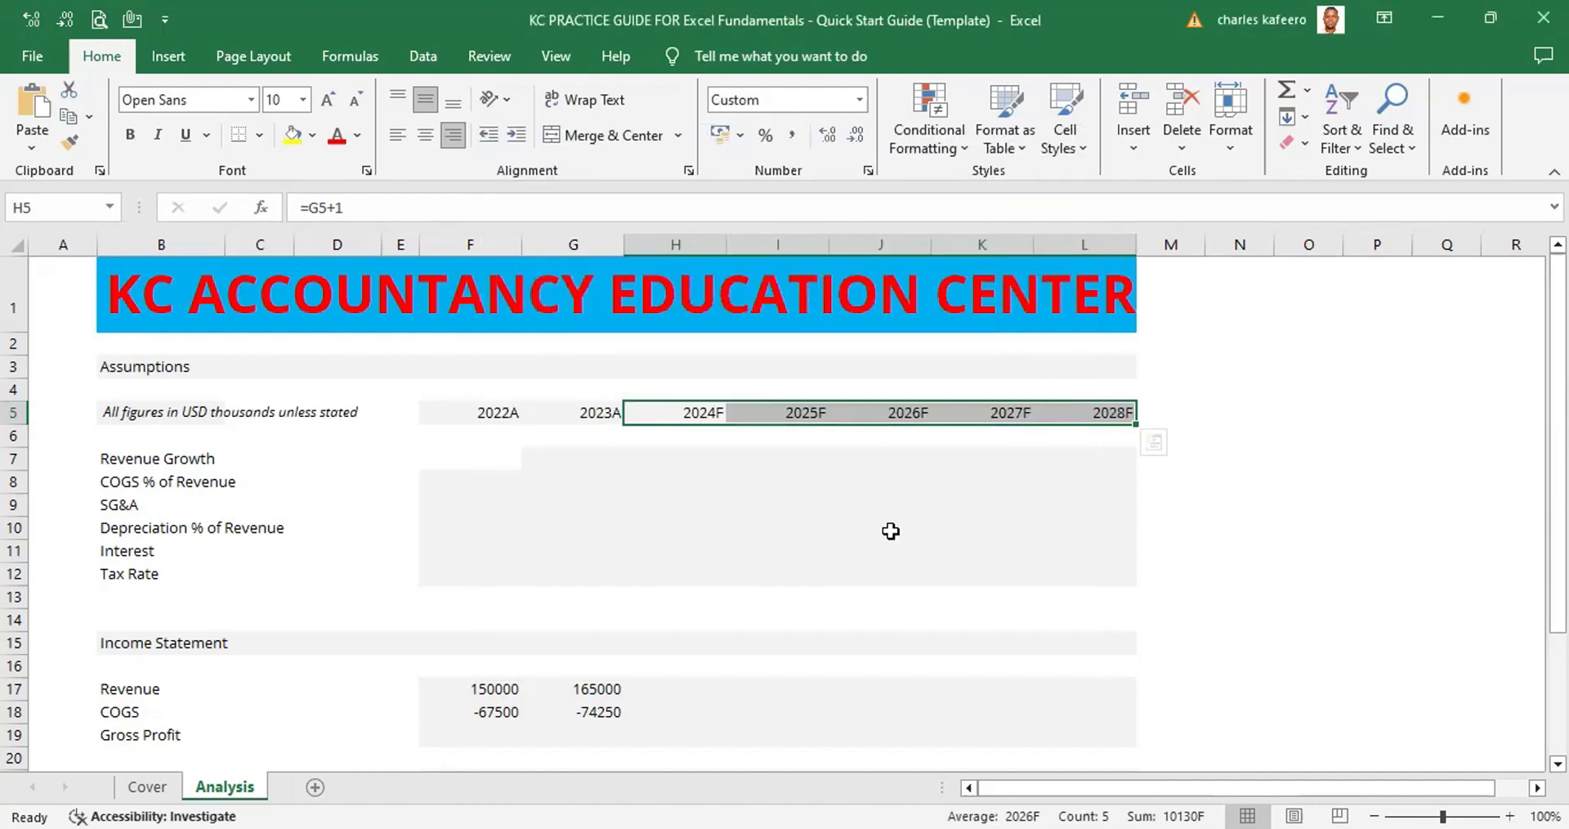
left_click(892, 528)
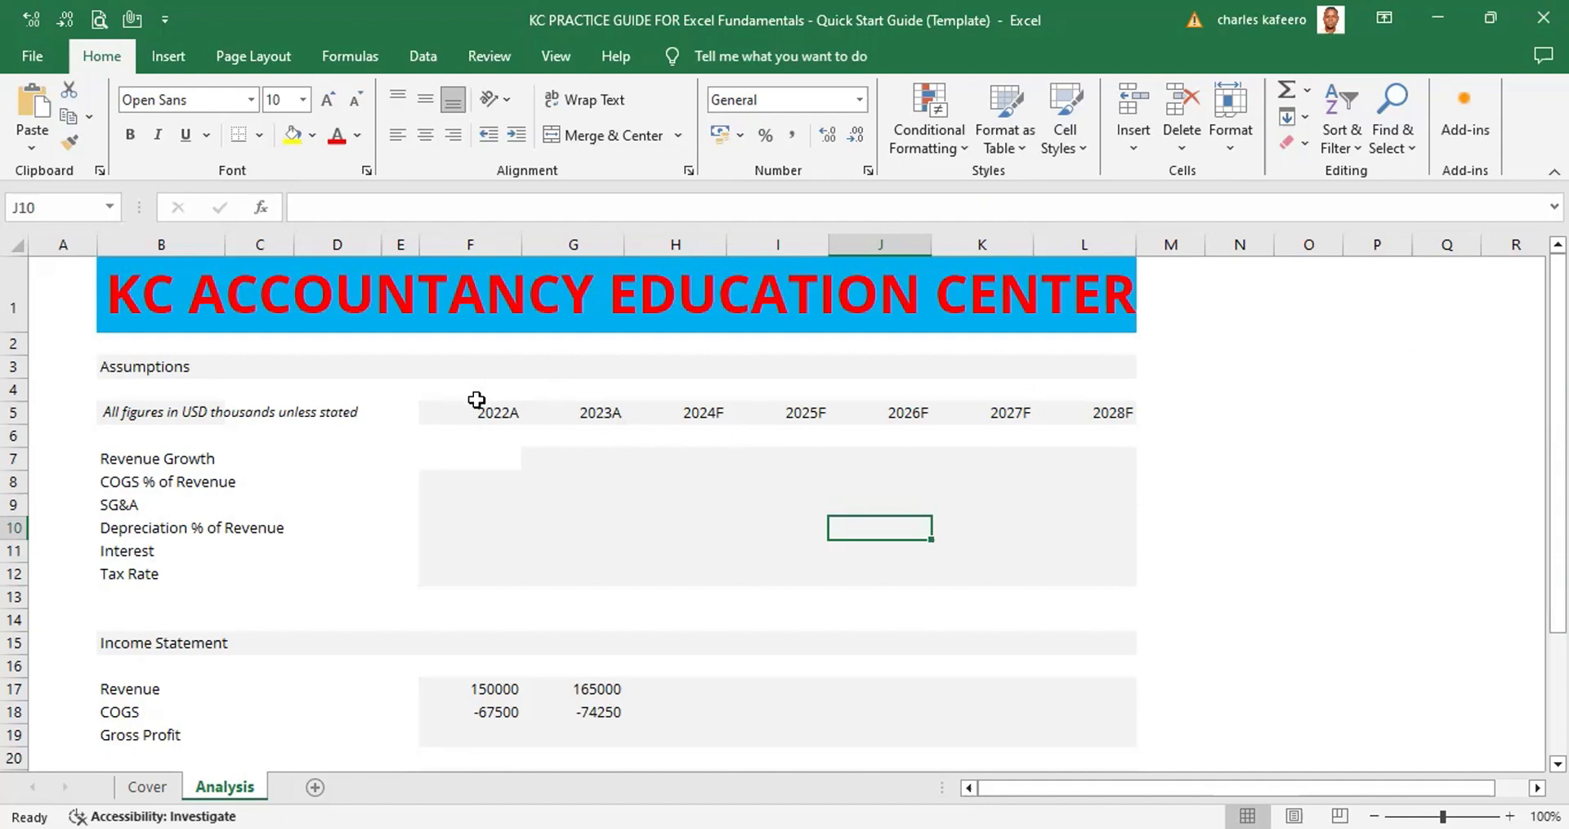
Make all the year headings from 2022 to 2028 in F5:L5 bold
left_click_drag(462, 404, 1104, 417)
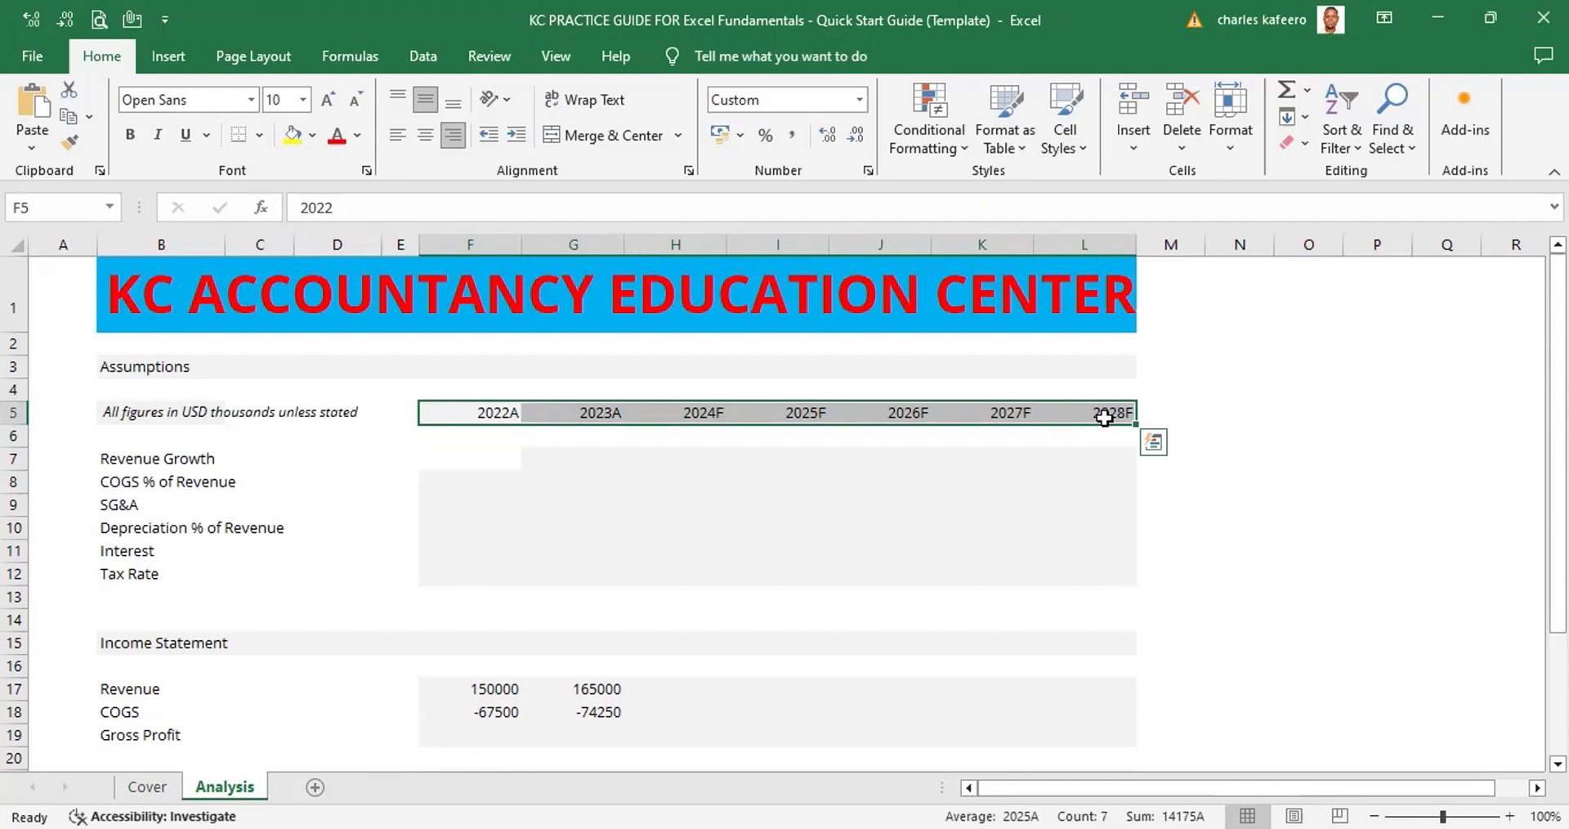
key("ctrl+b")
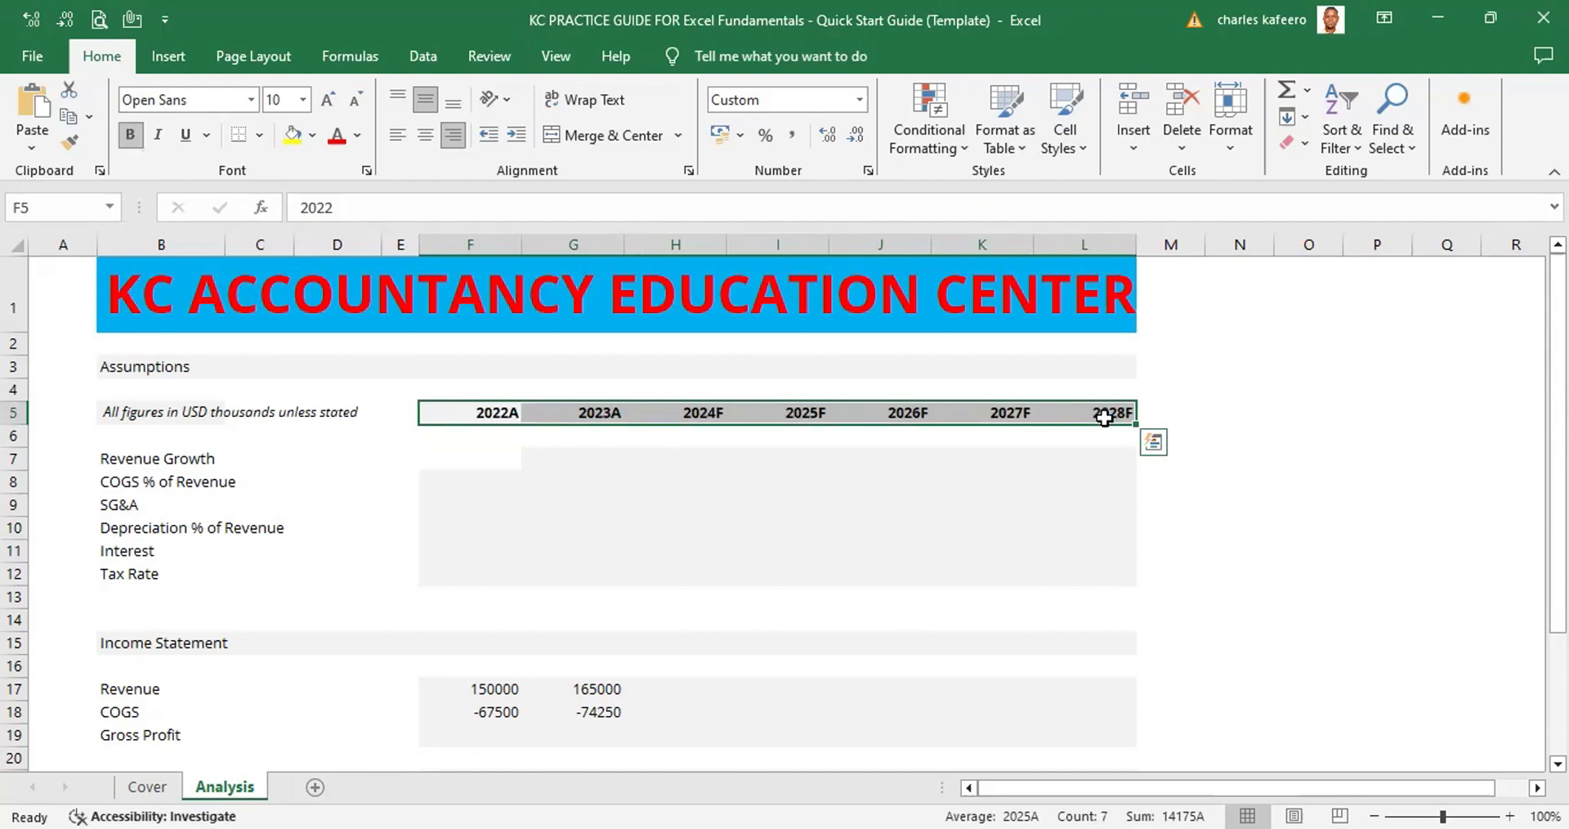
left_click(1180, 505)
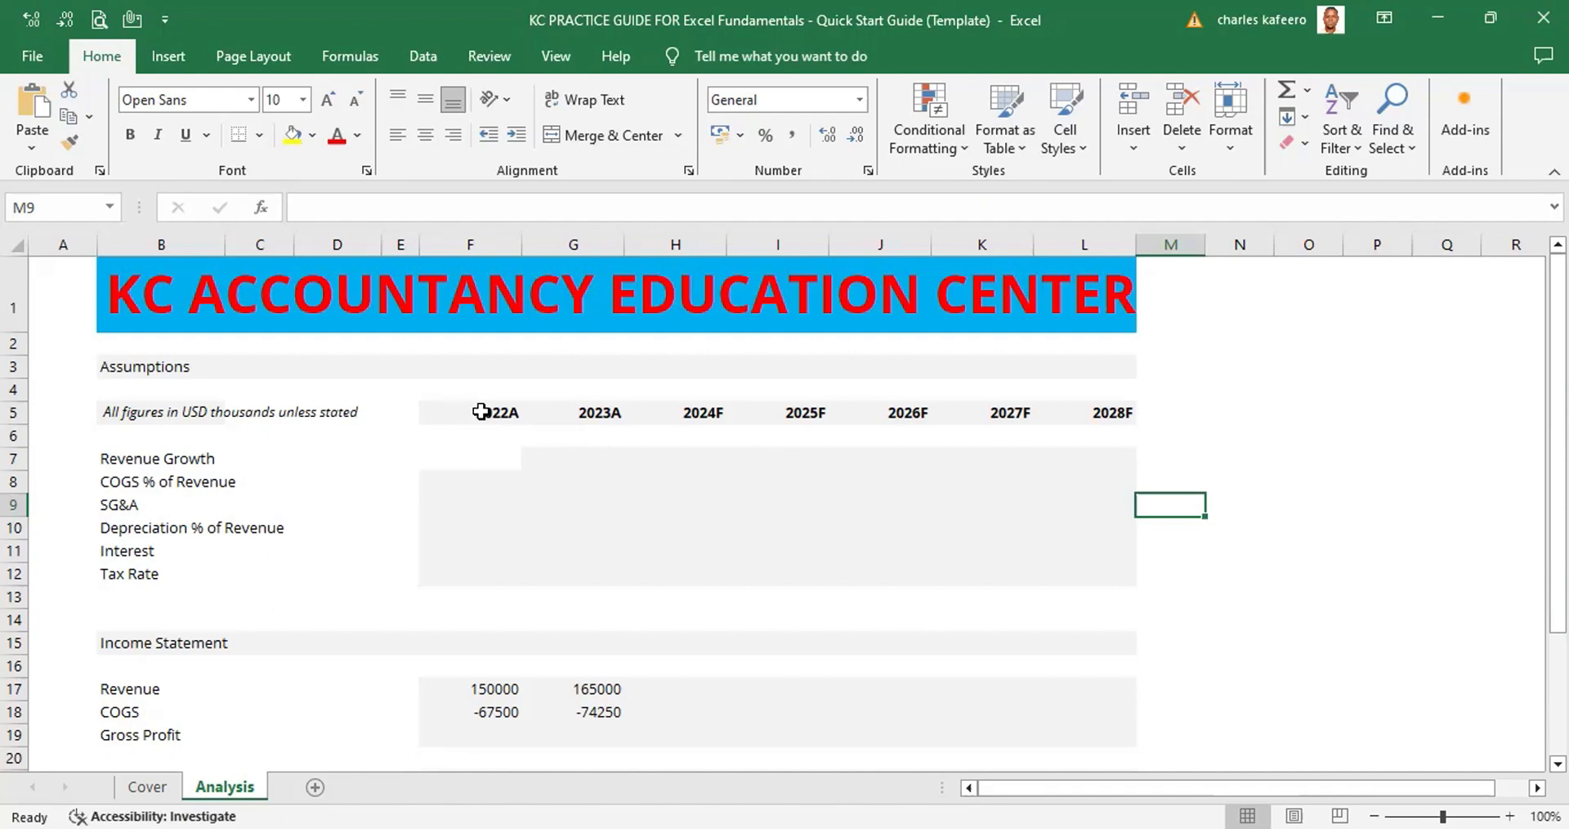
Select the 2022 and 2023 year headings in F5:G5
left_click_drag(481, 412, 570, 411)
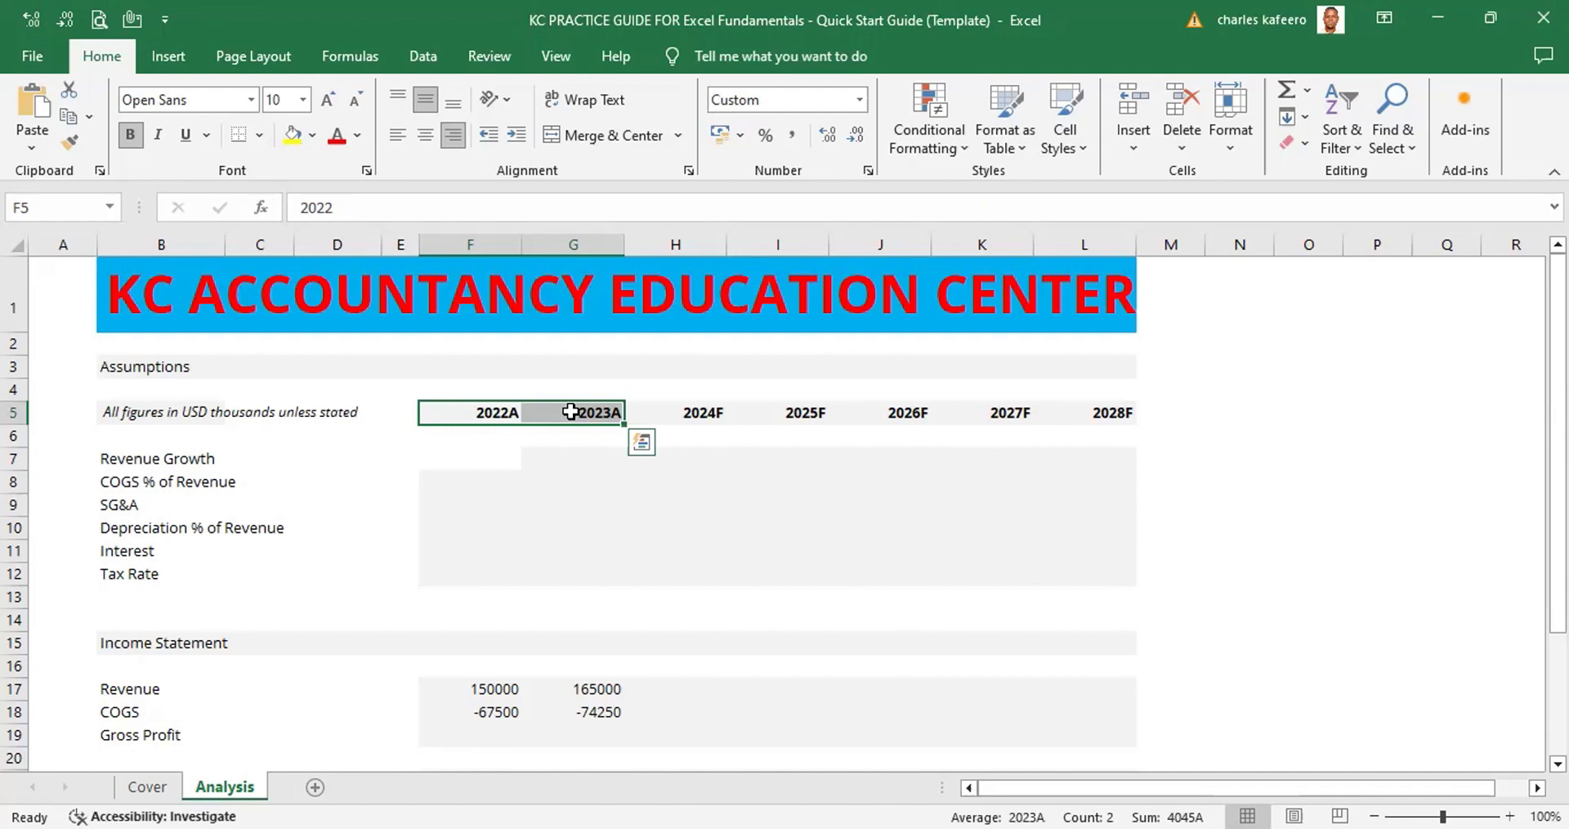
key("alt")
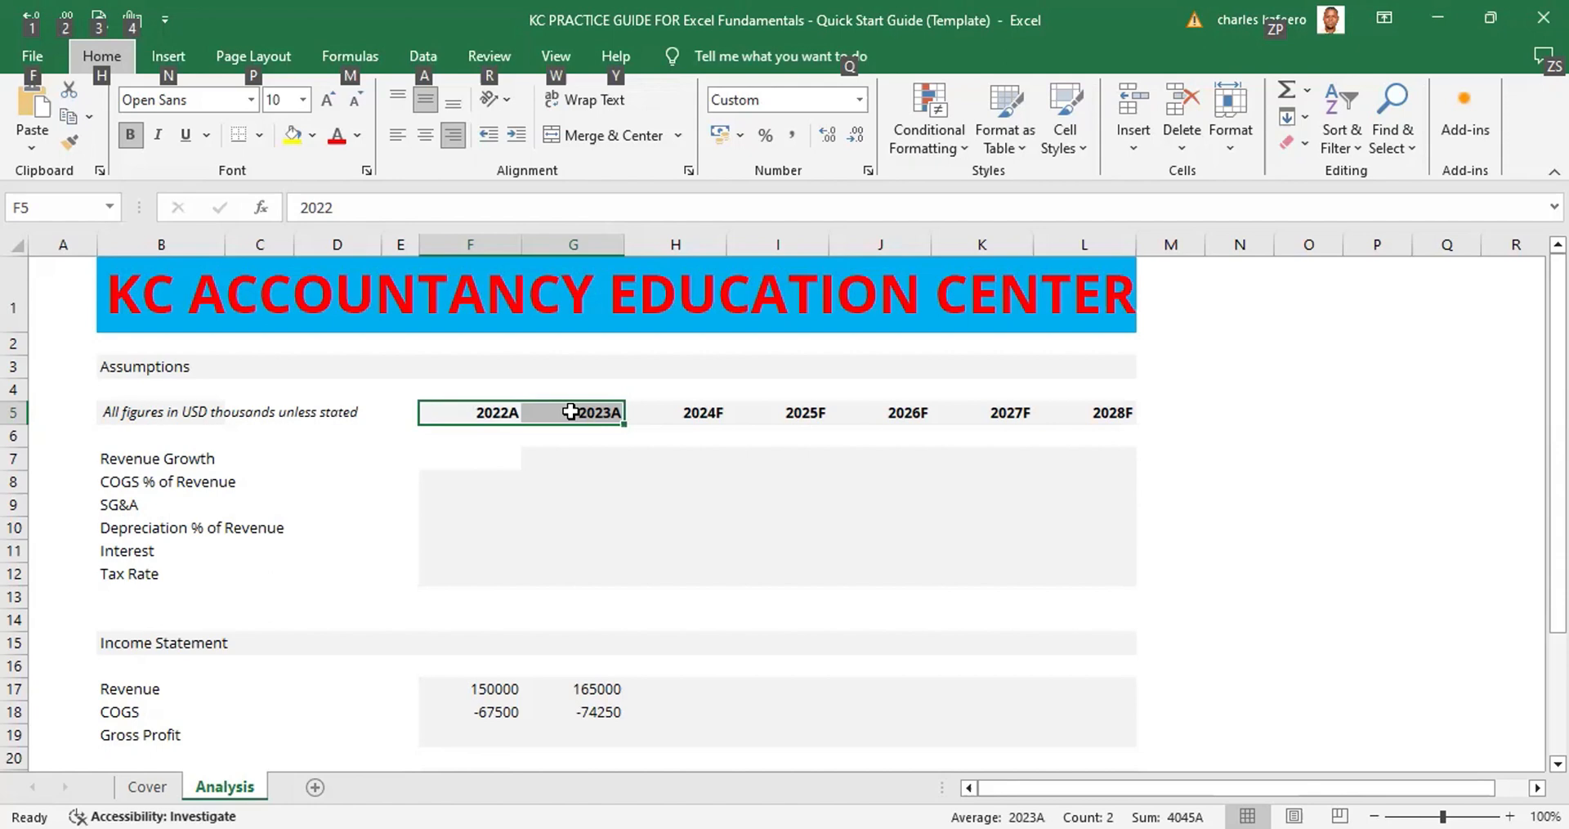
key("h")
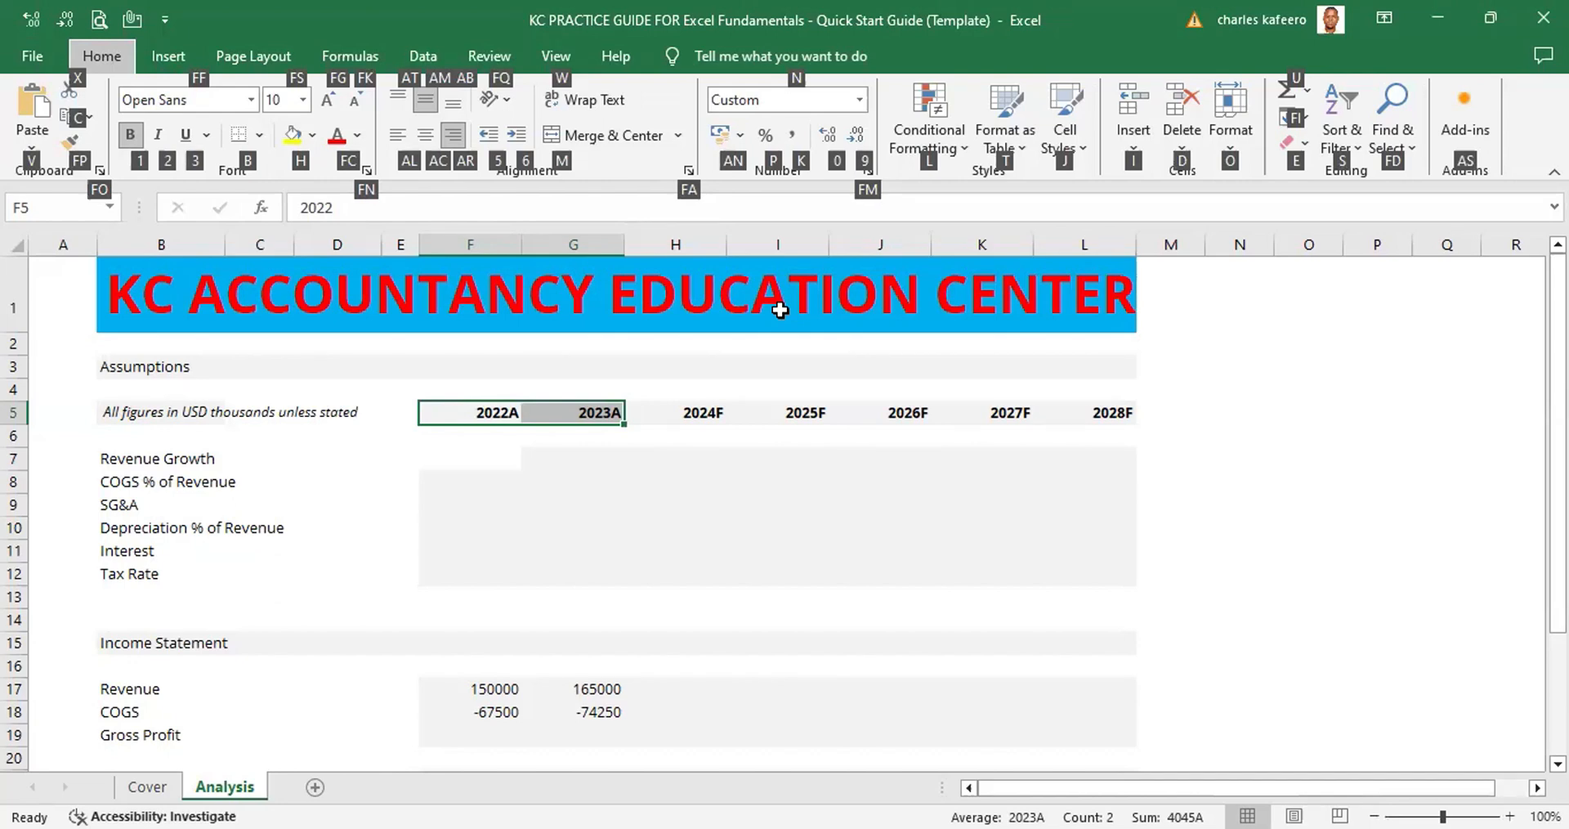
key("b")
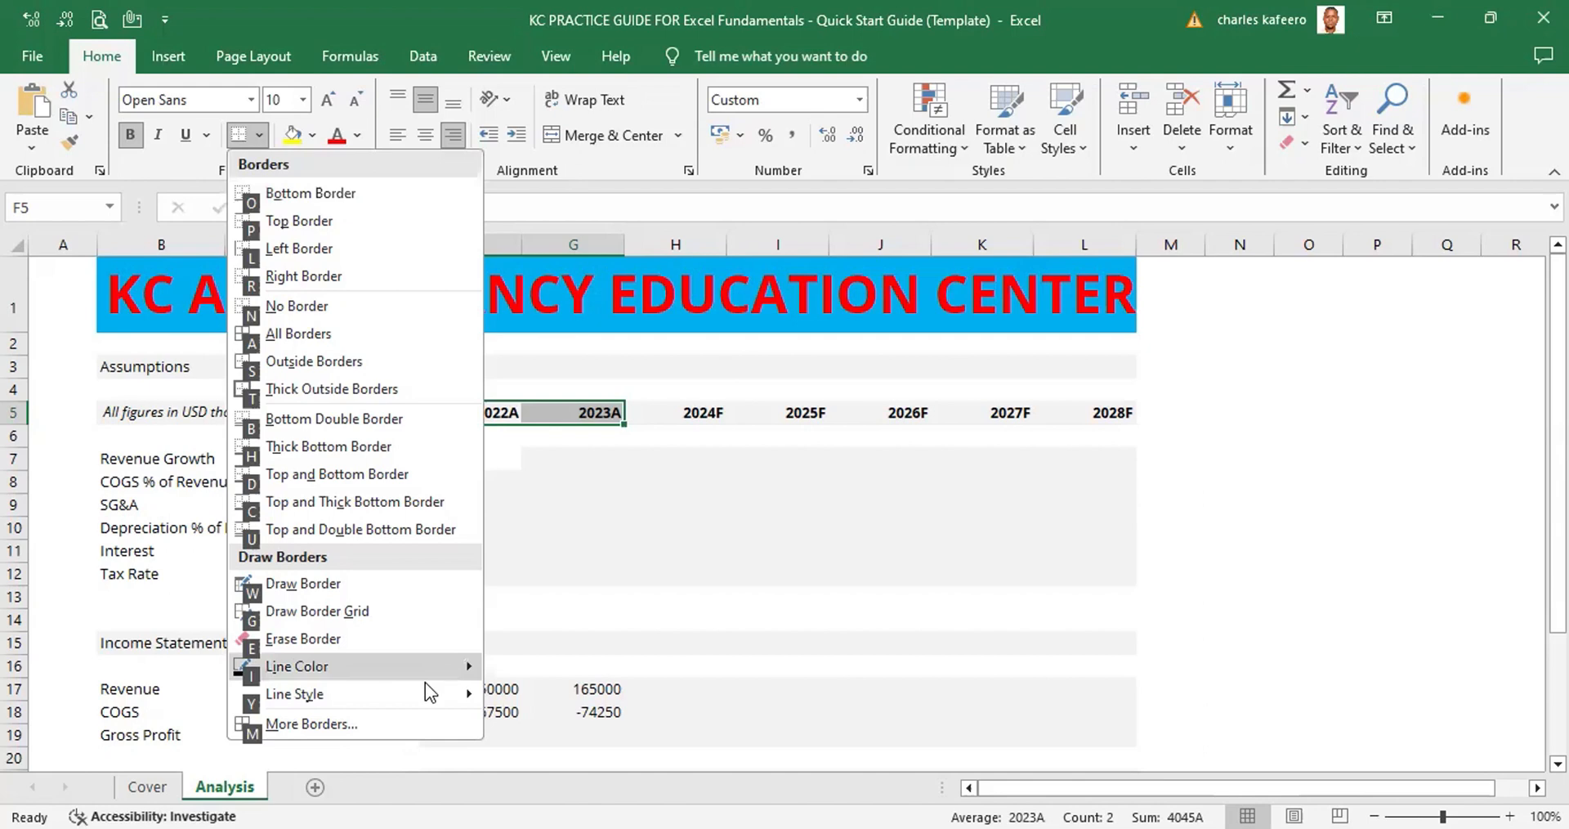
left_click(1043, 501)
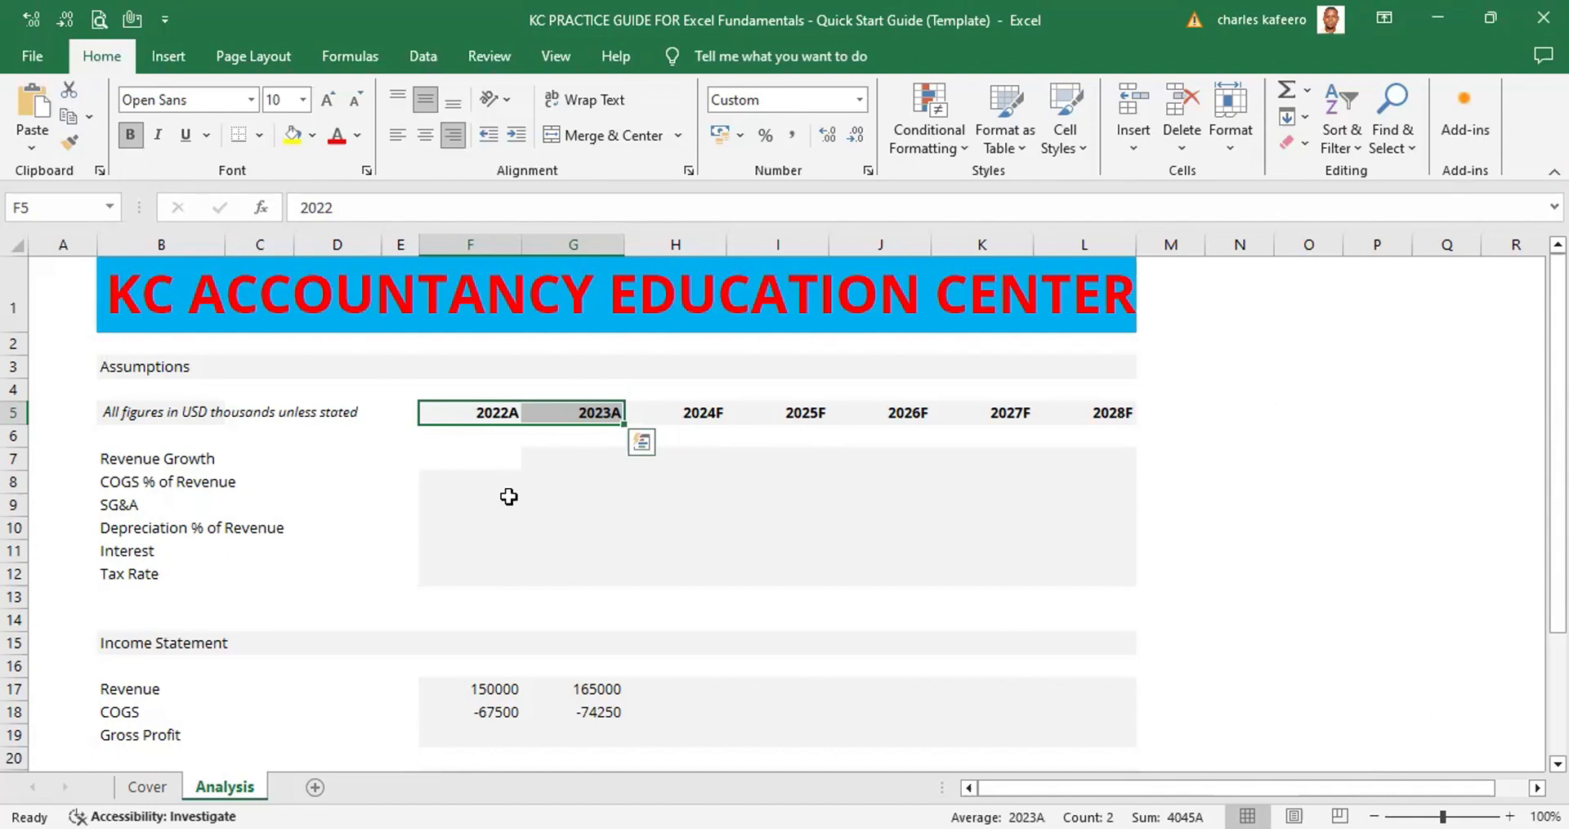
Open the detailed border settings for F5:G5 and choose the medium-thick solid line style
key("alt")
key("h")
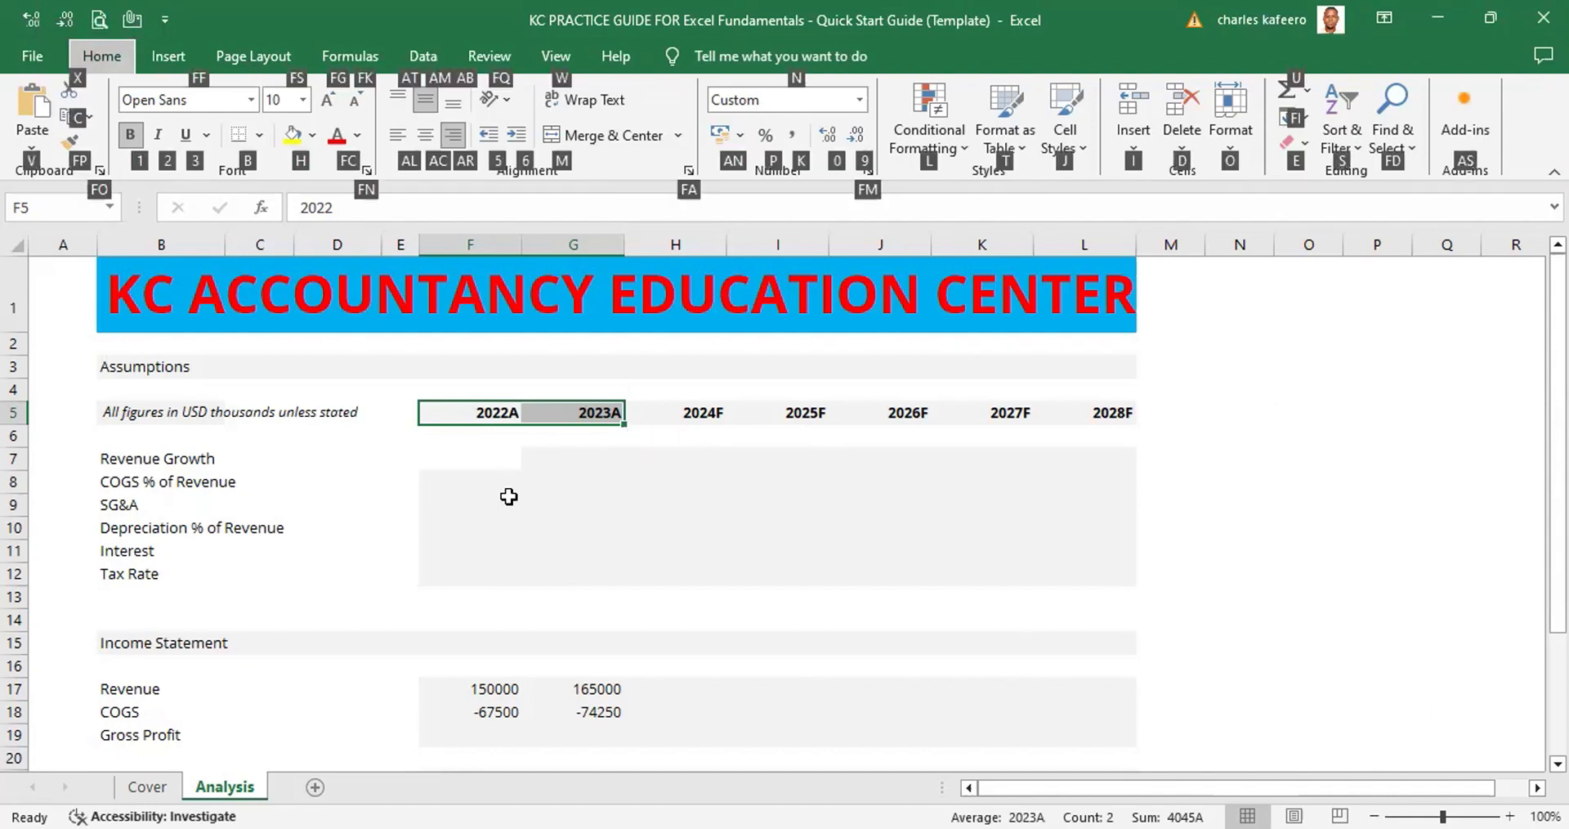
key("b")
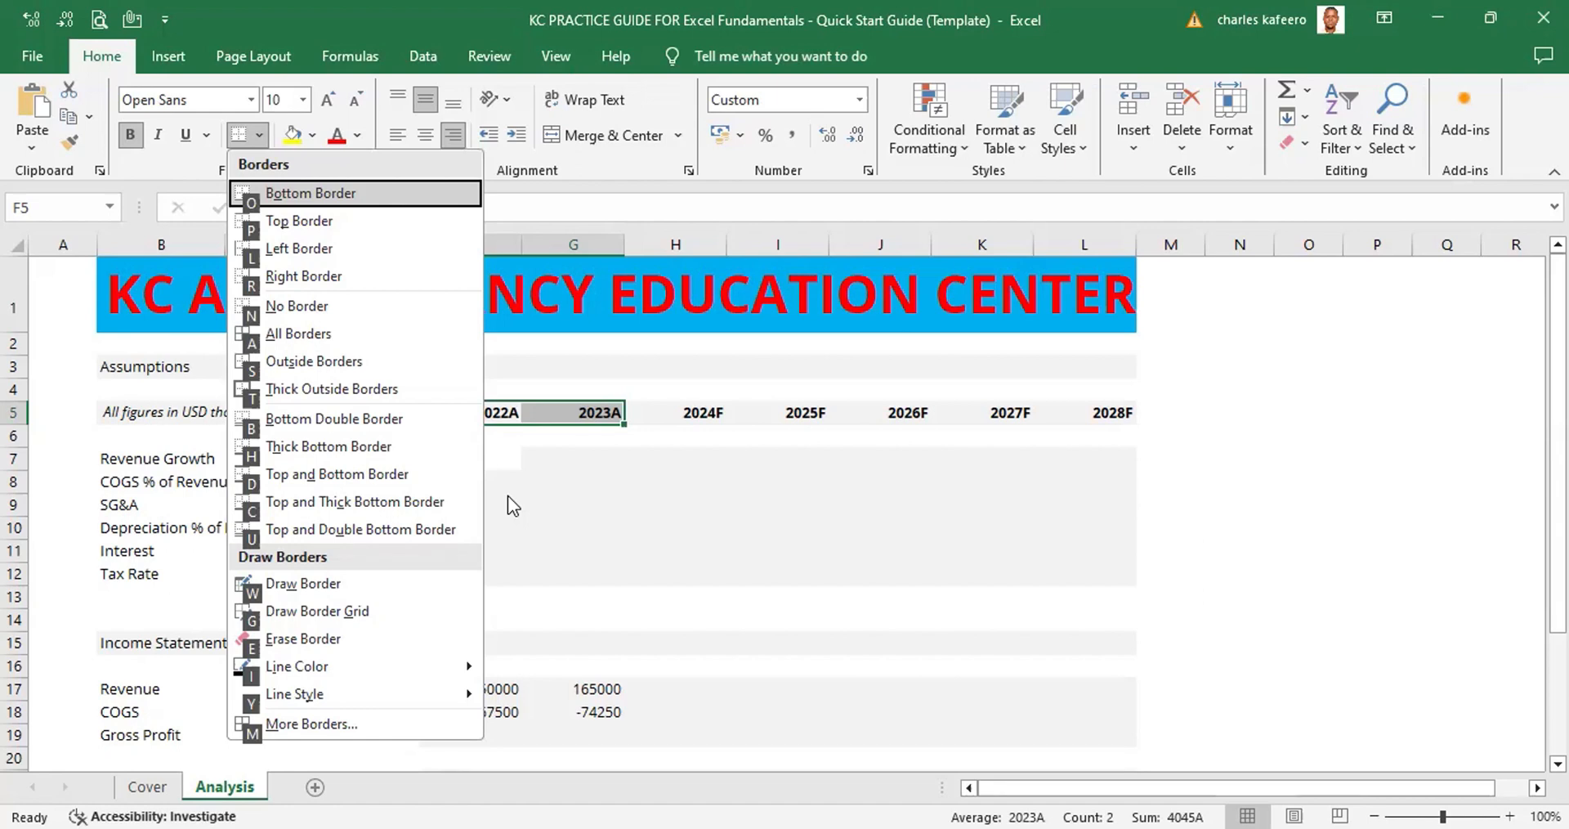
key("m")
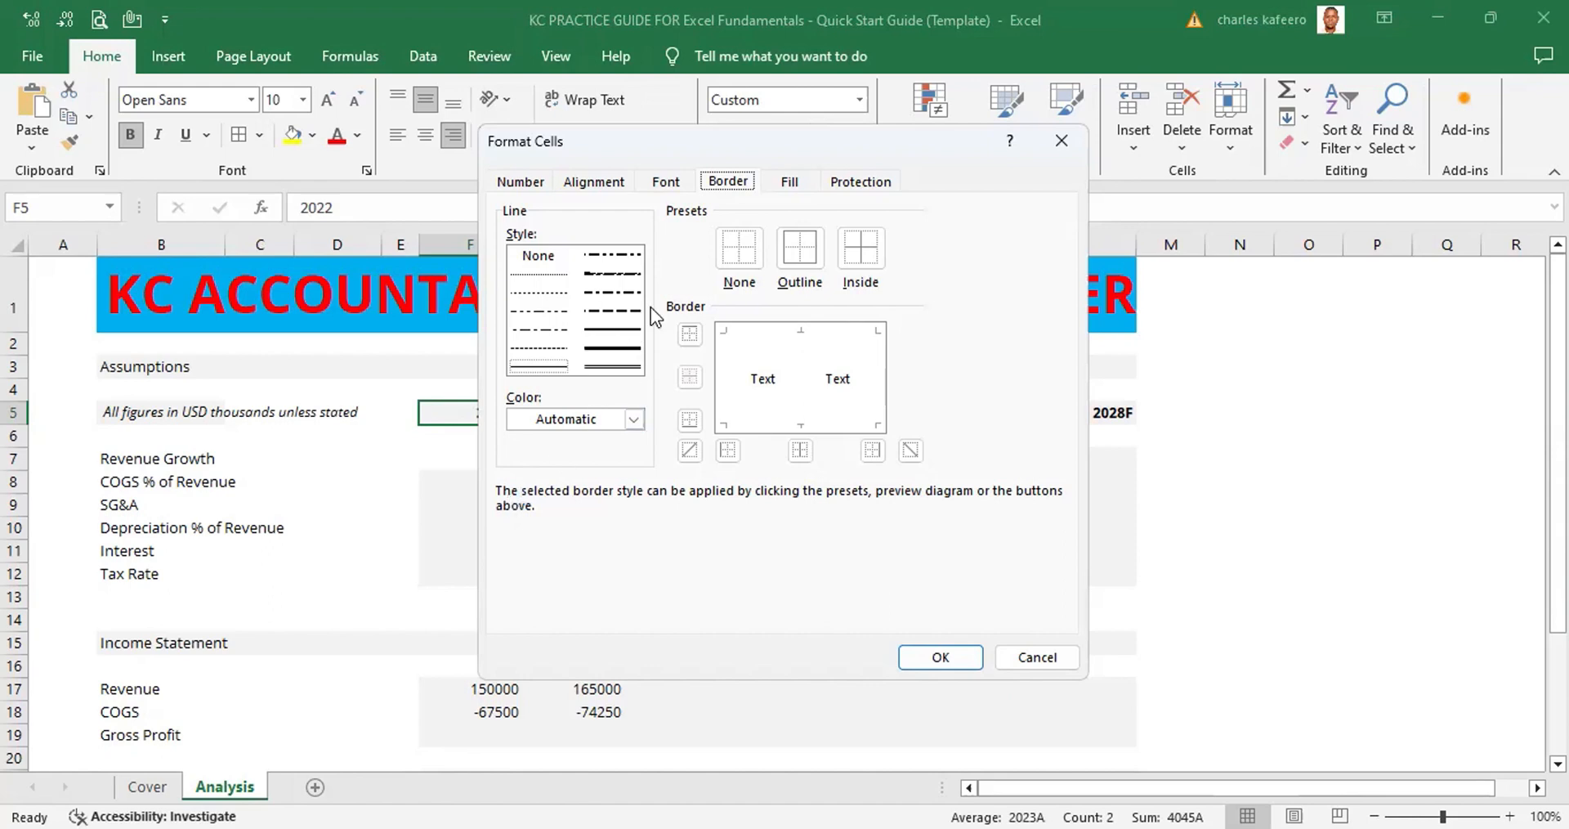
left_click(607, 333)
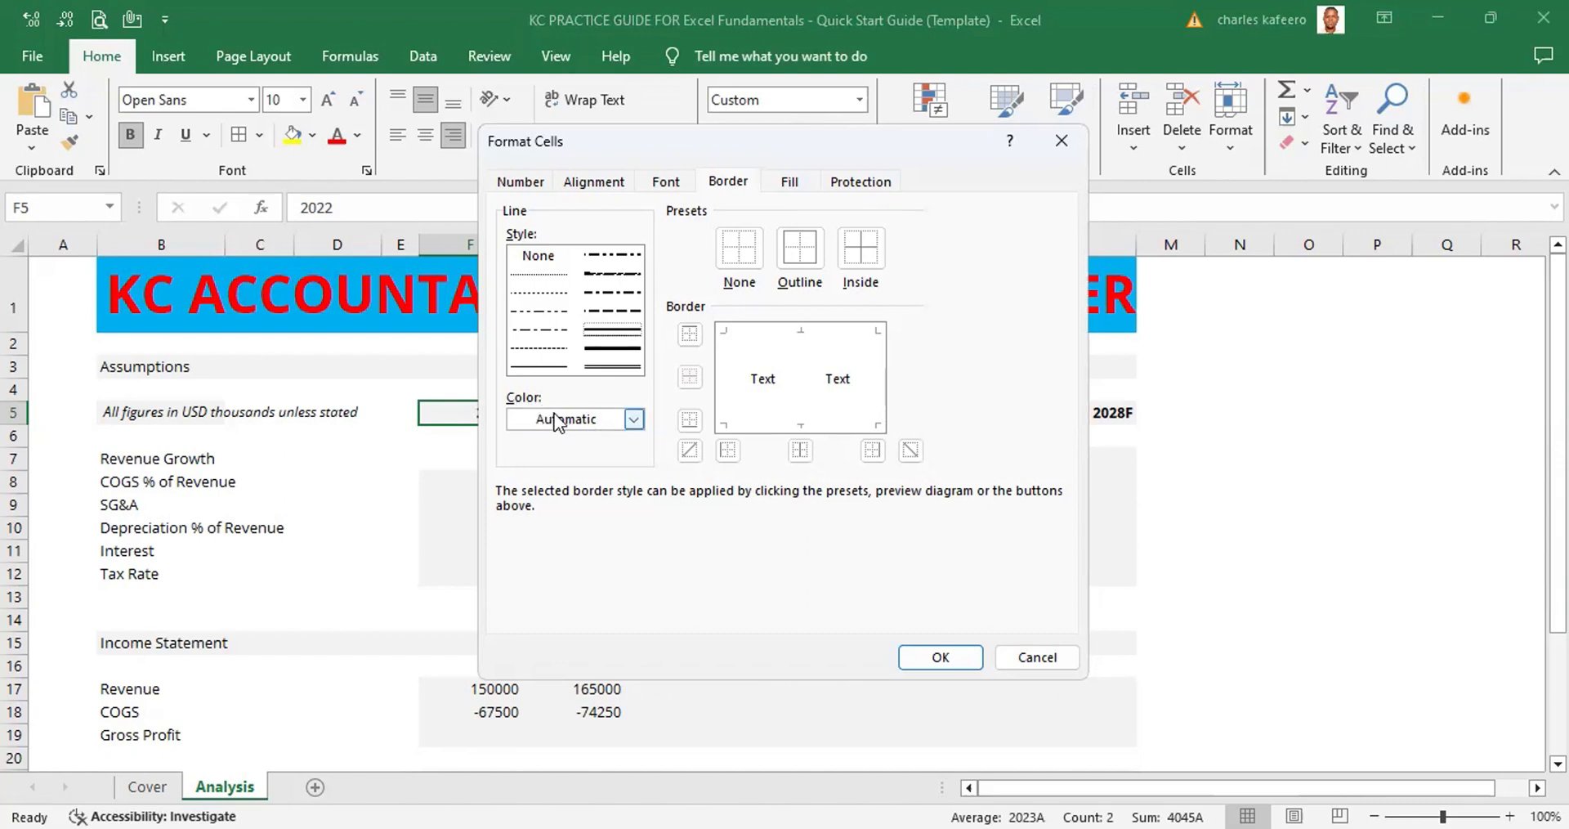
Set the border line color to a custom RGB blue with red 50, green 113 and blue 210
left_click(633, 420)
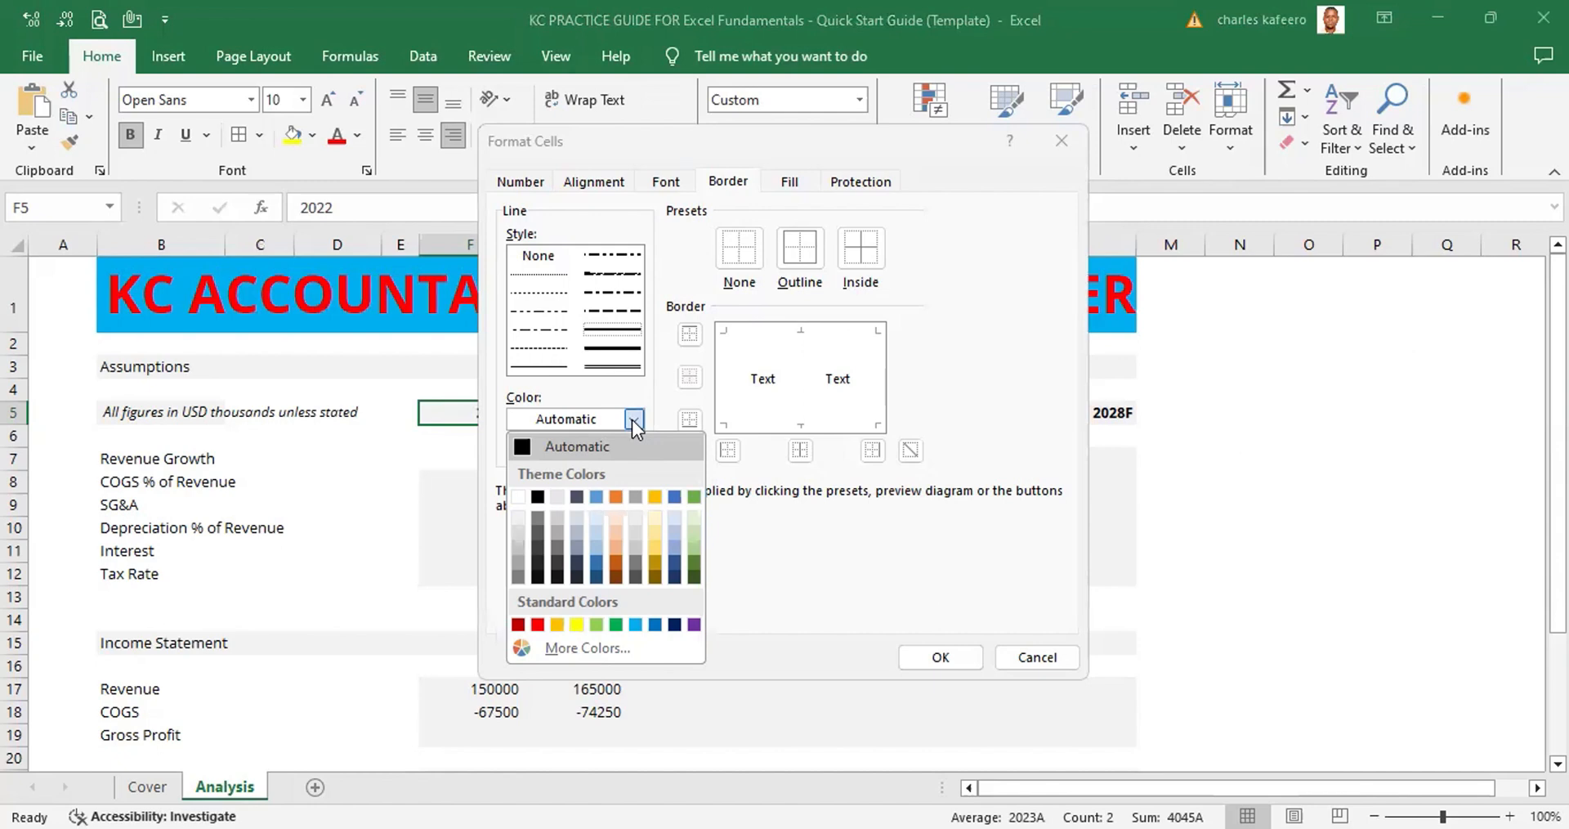
left_click(570, 650)
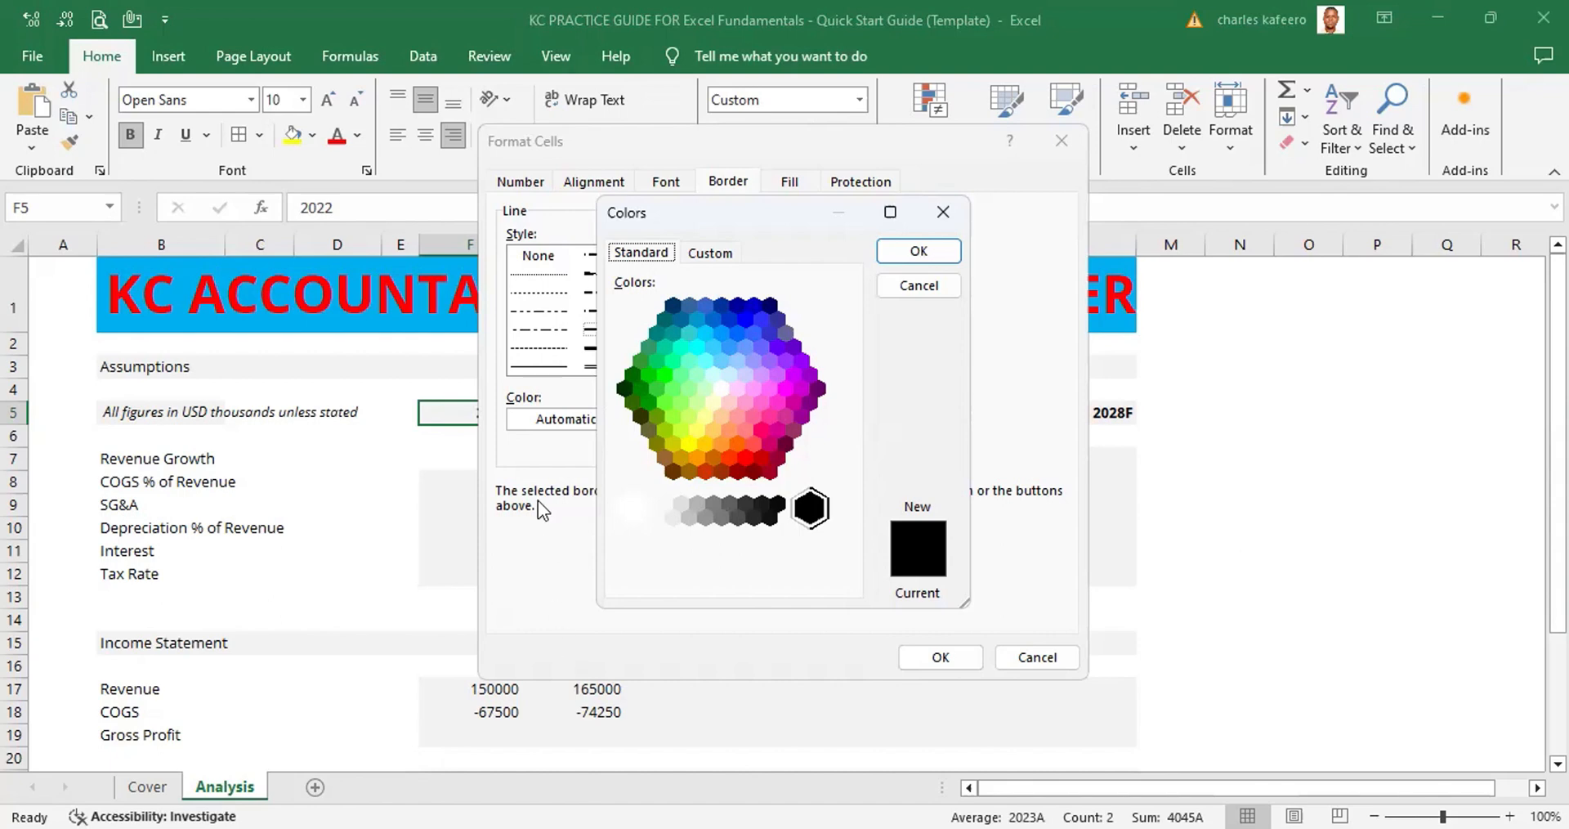
left_click(710, 252)
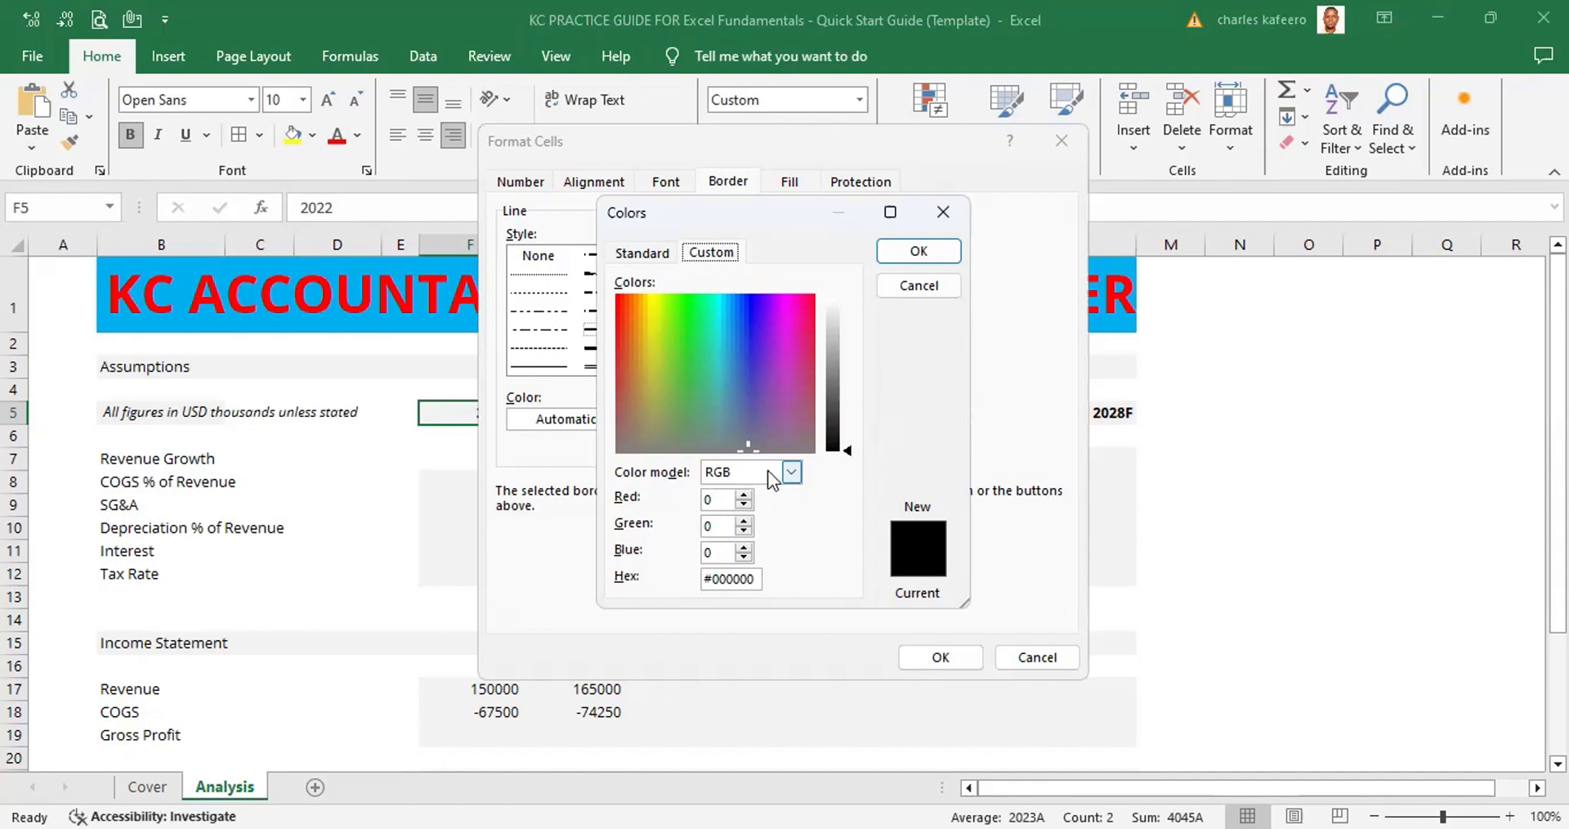
left_click(792, 473)
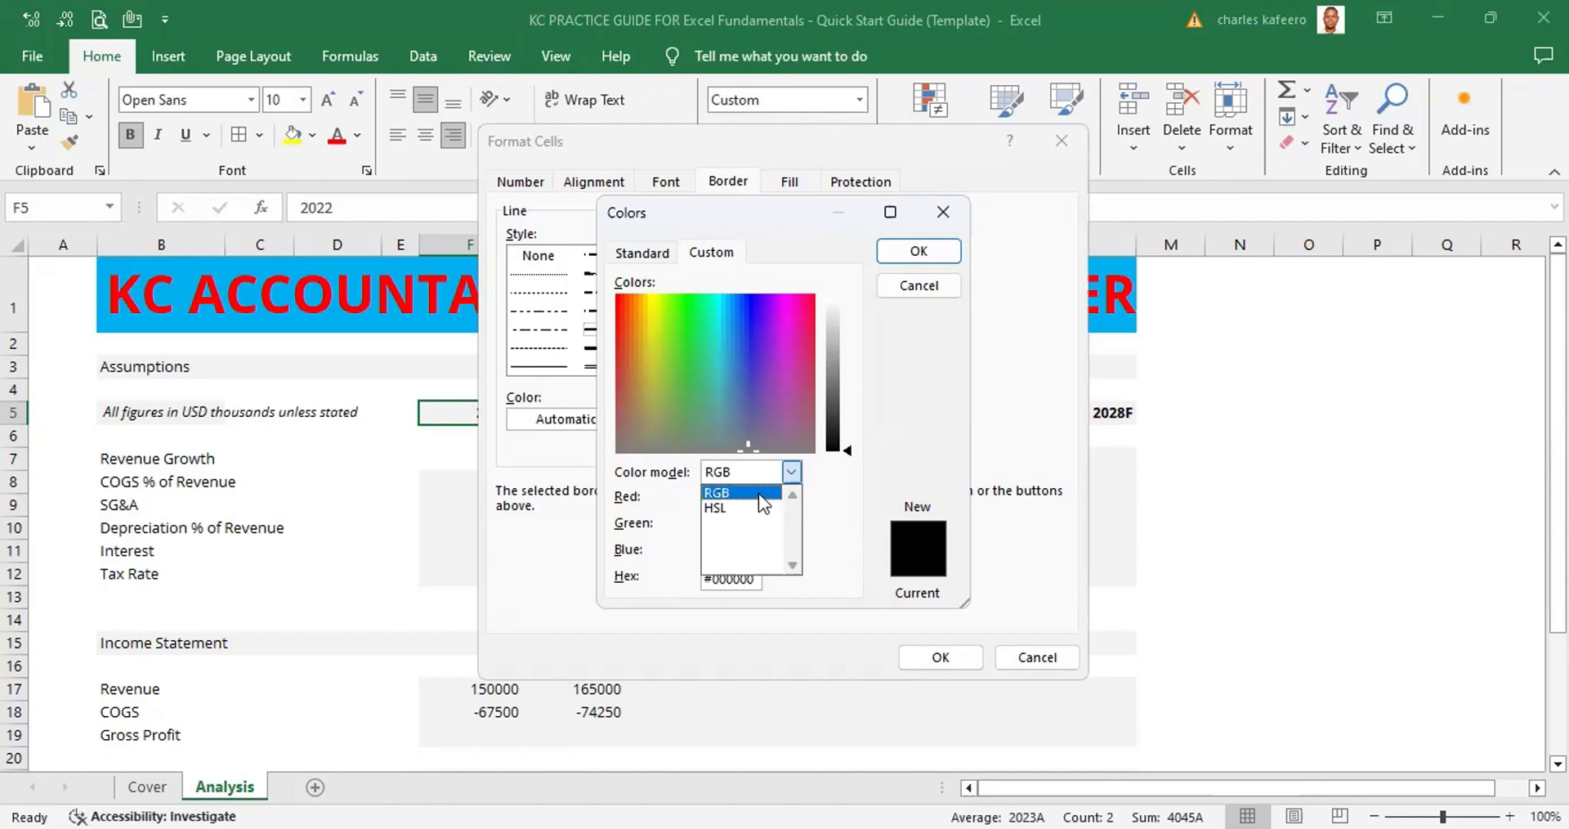
left_click(758, 493)
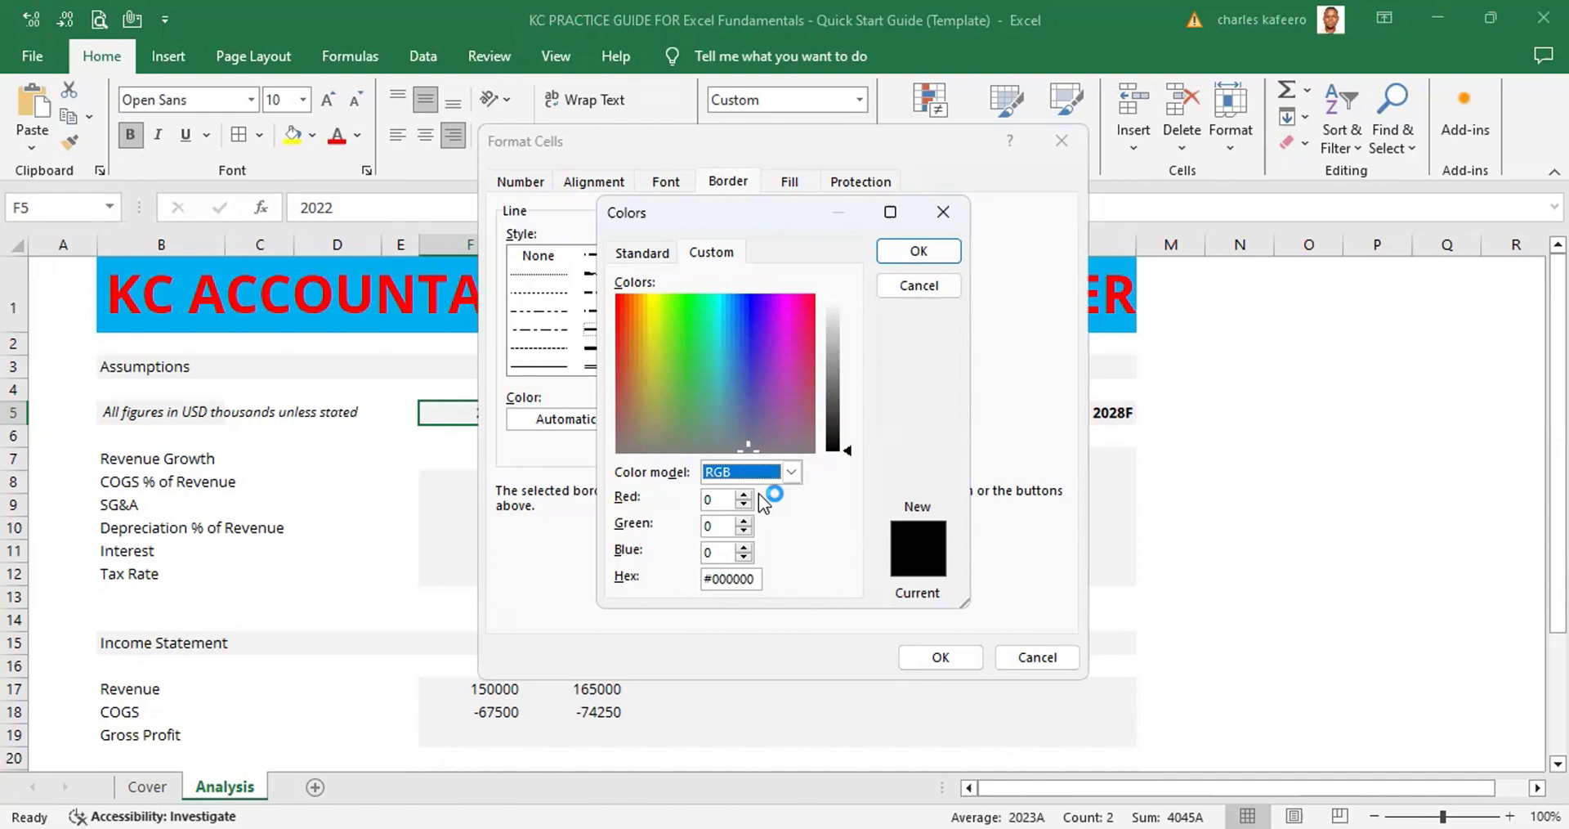
key("Tab")
type("50")
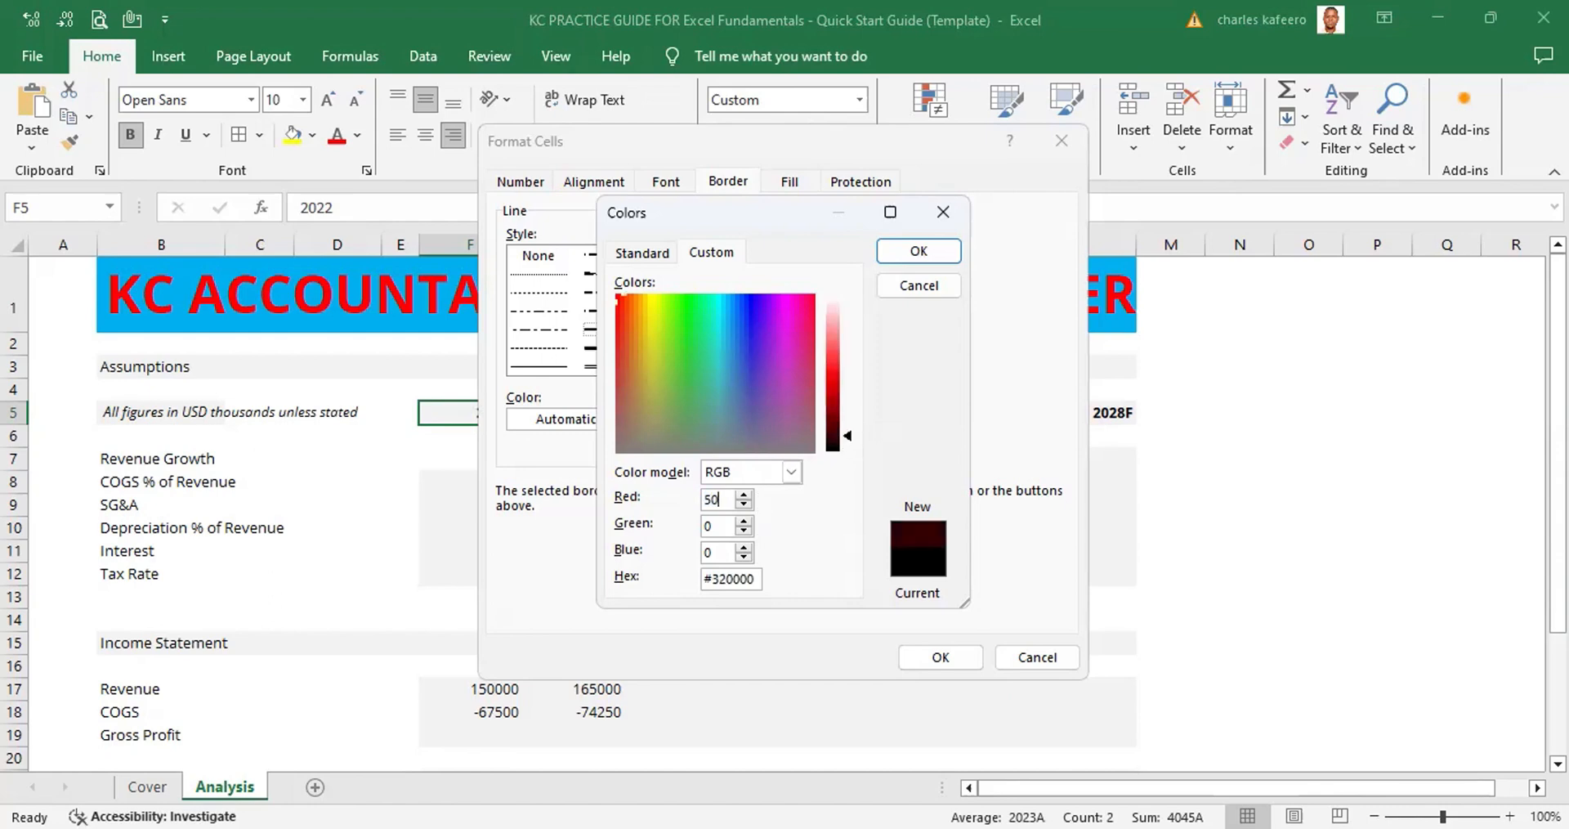
key("Tab")
type("113")
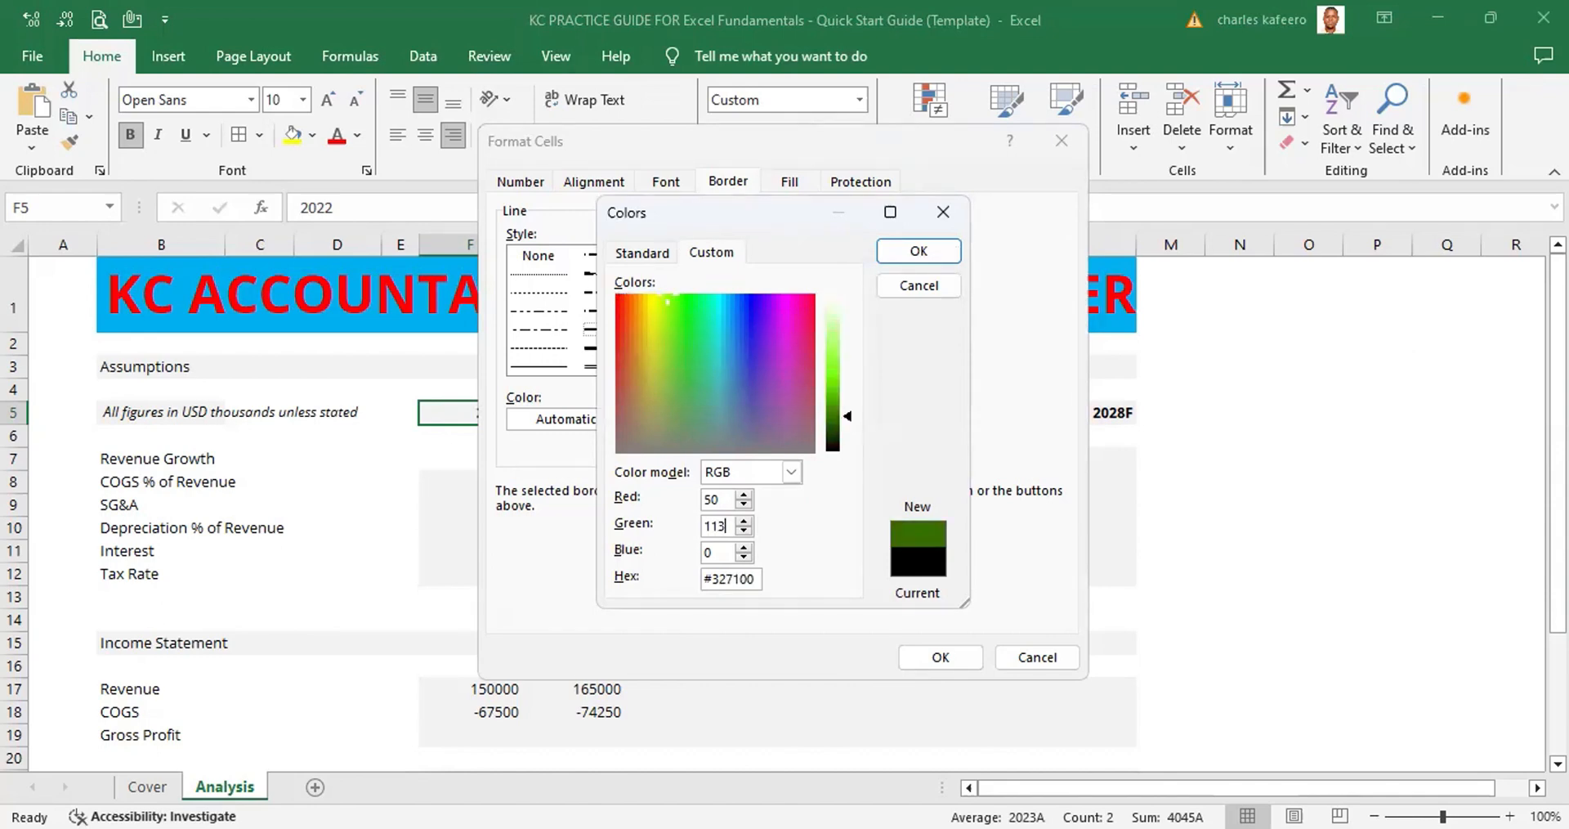
key("Tab")
type("210")
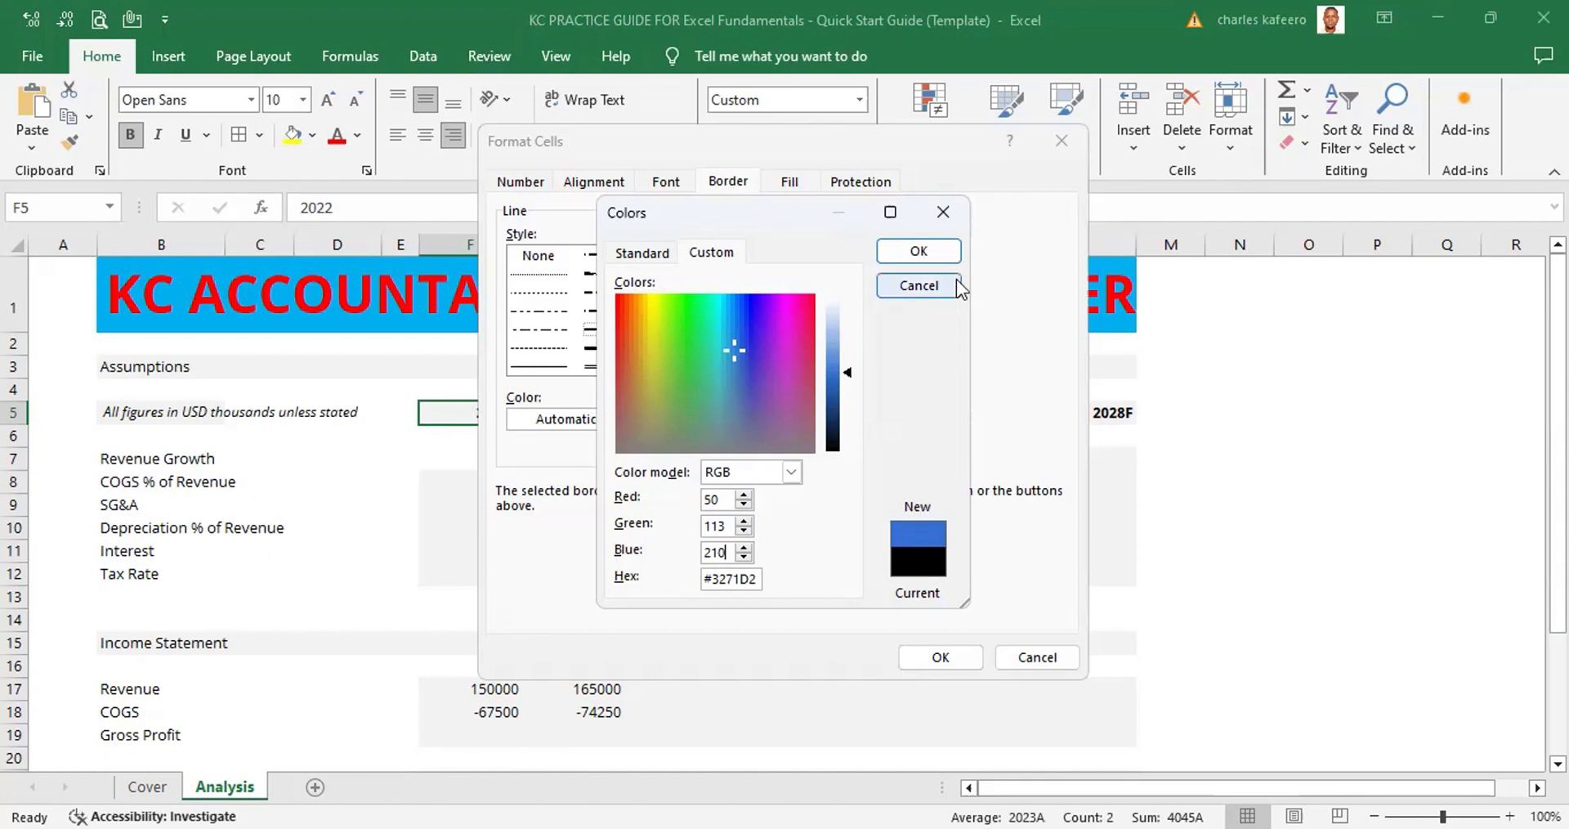
left_click(919, 252)
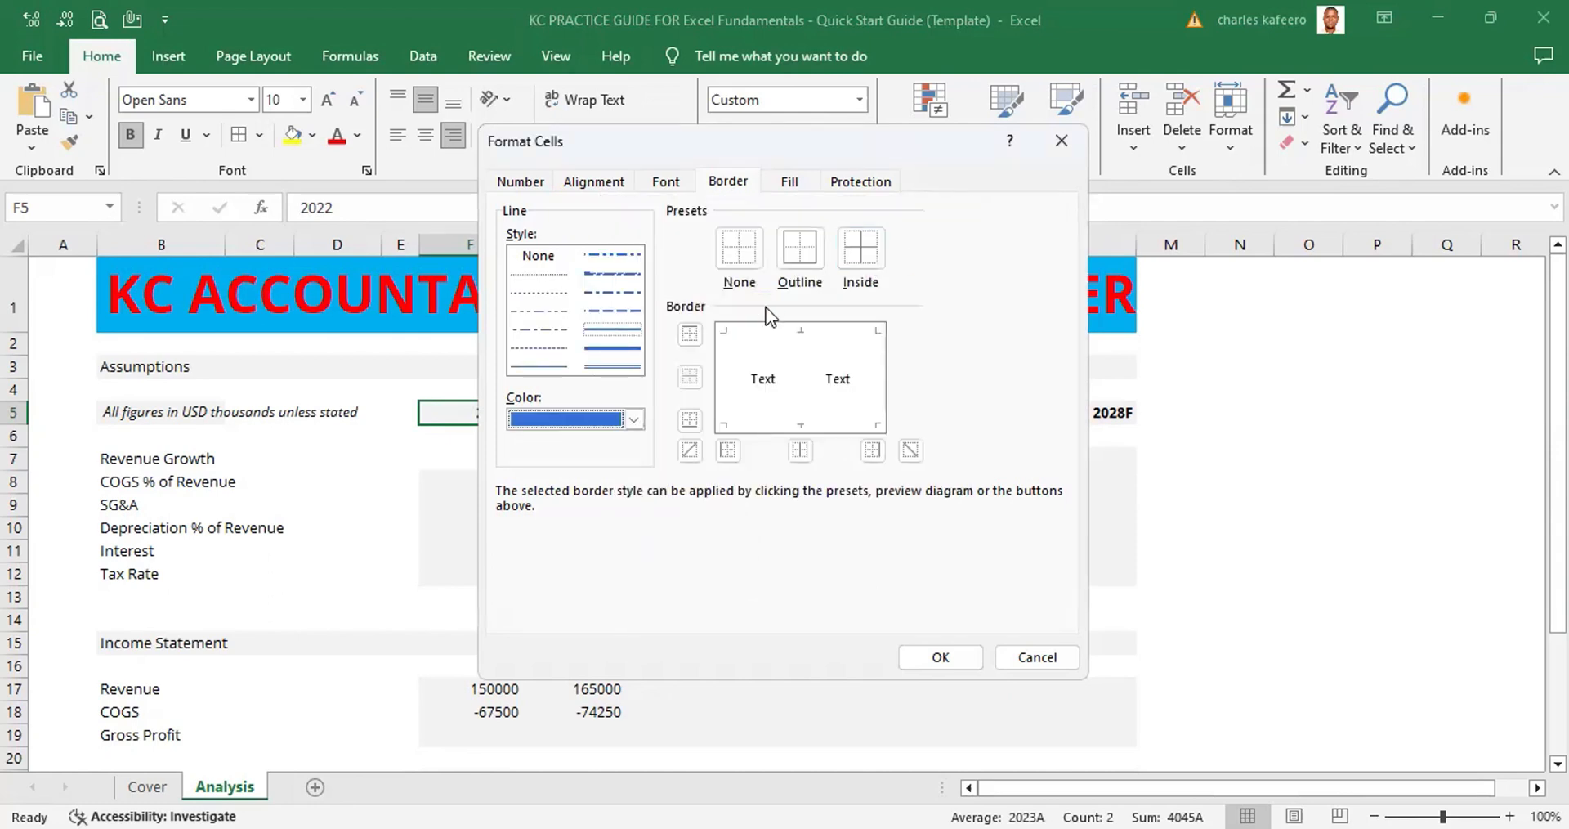
Apply the medium-thick solid blue line as an outline border around the 2022 and 2023 headings in F5:G5
left_click(615, 327)
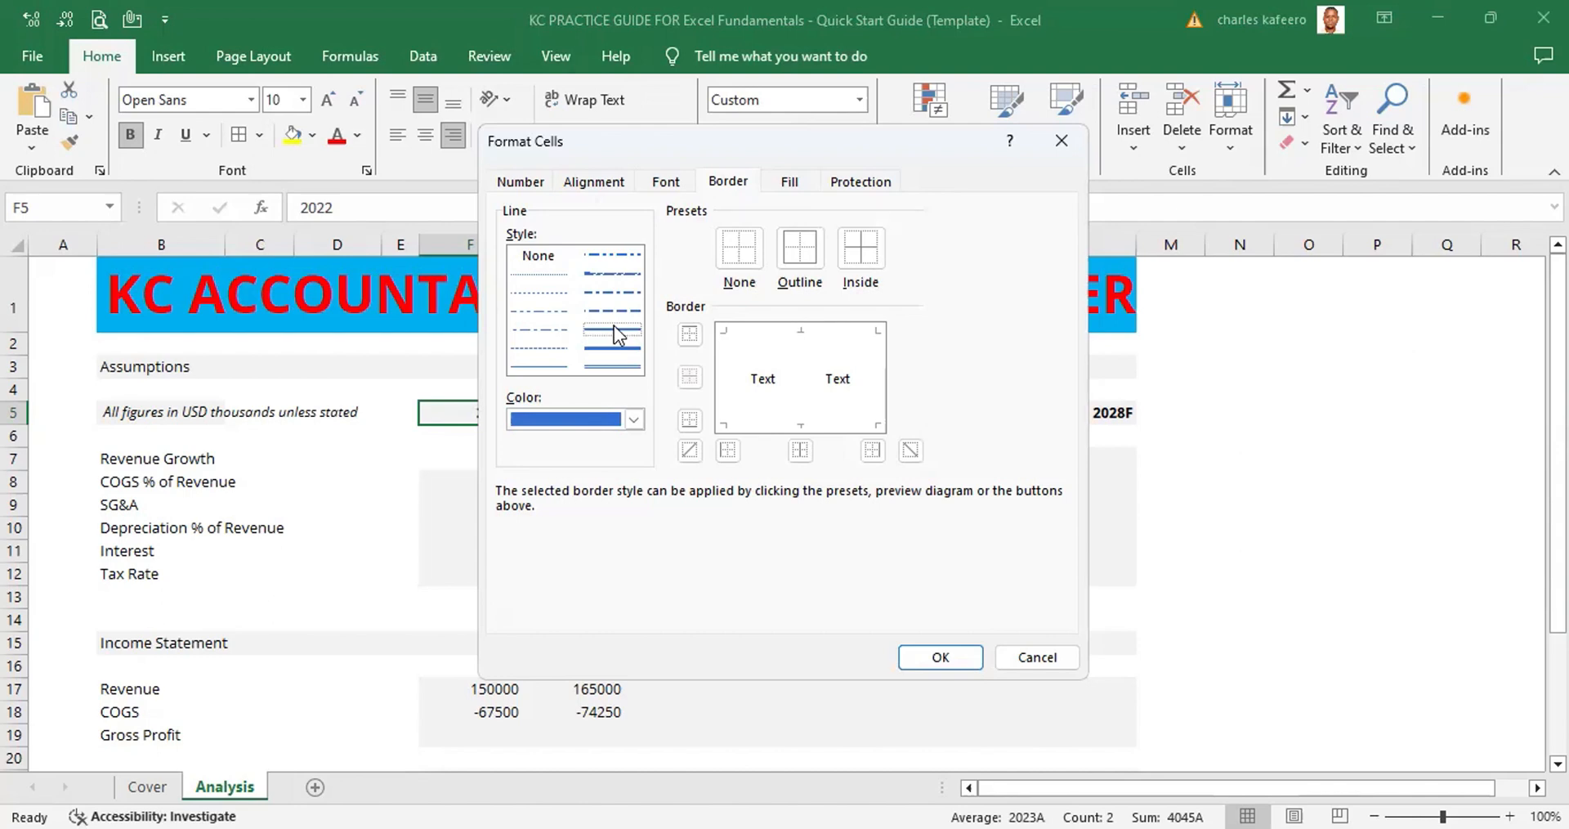
left_click(814, 257)
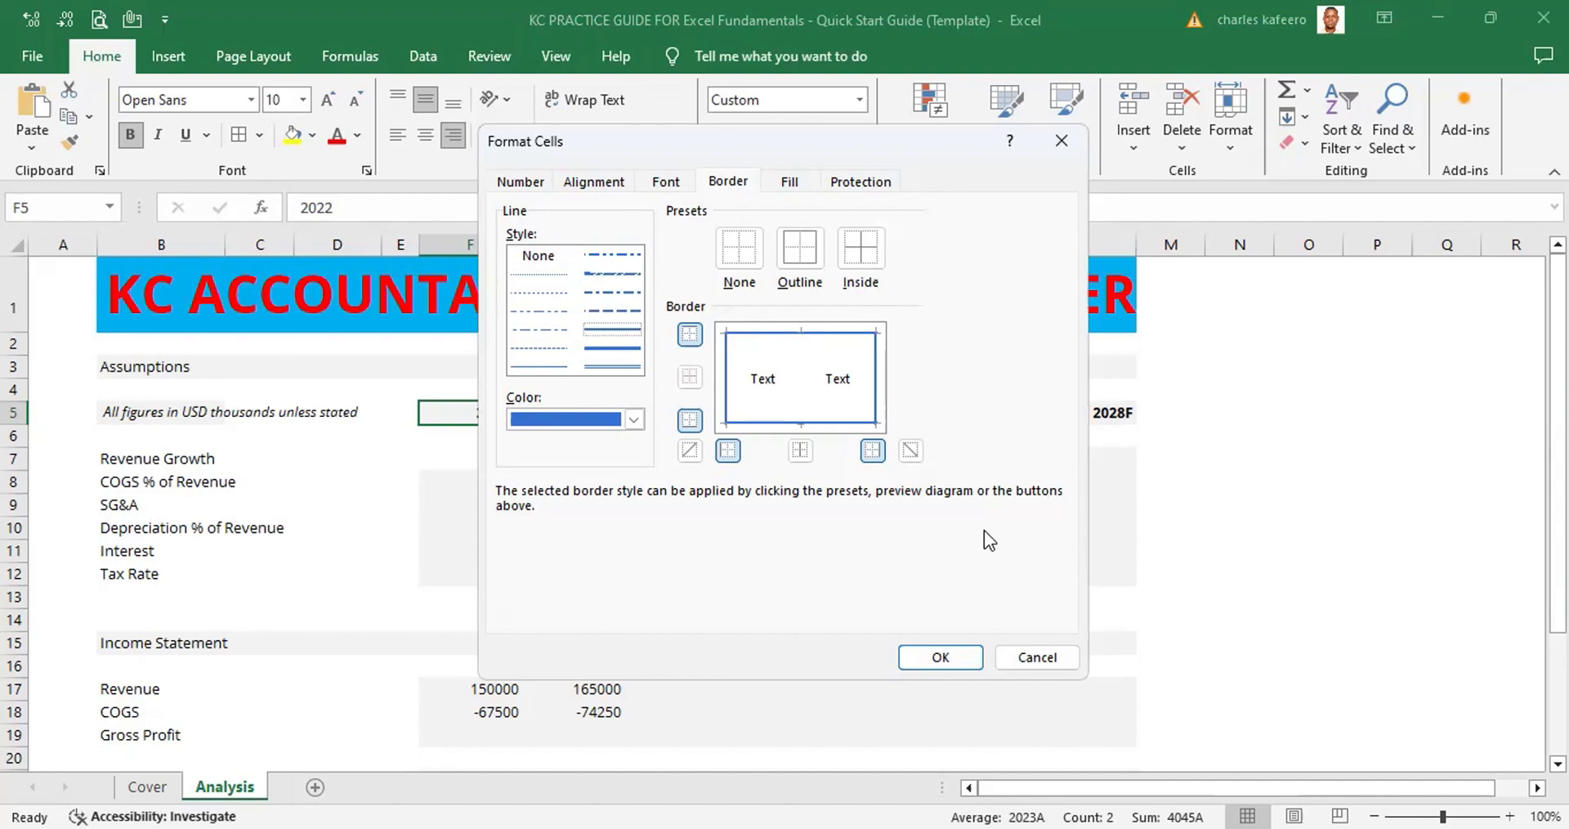
key("Return")
left_click(1159, 544)
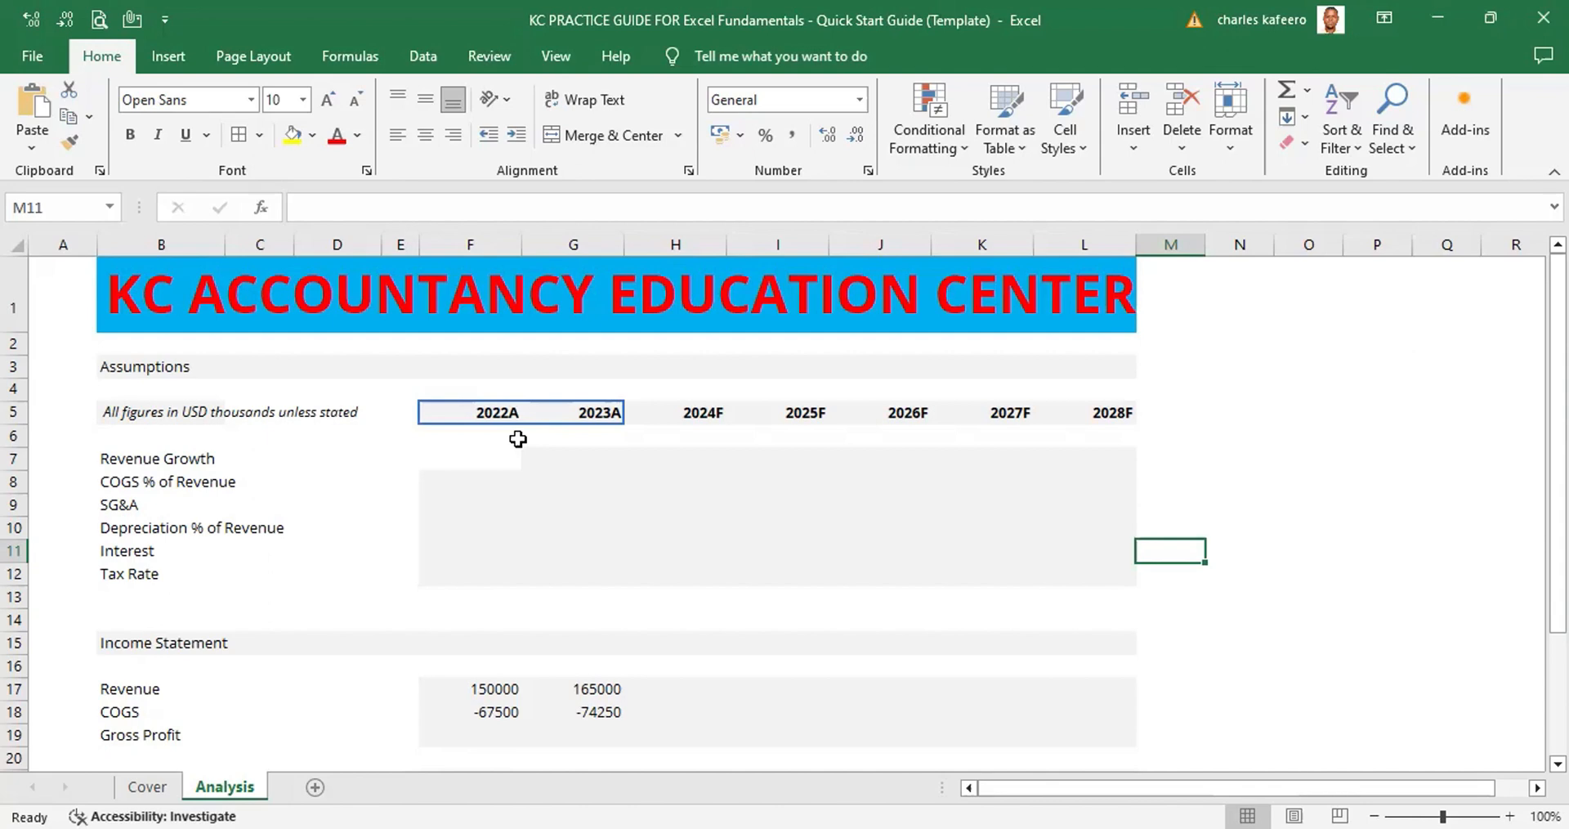
Apply a thin solid blue outline border around the 2024 to 2028 forecast year headings in H5:L5
left_click(660, 409)
left_click_drag(660, 408, 1081, 415)
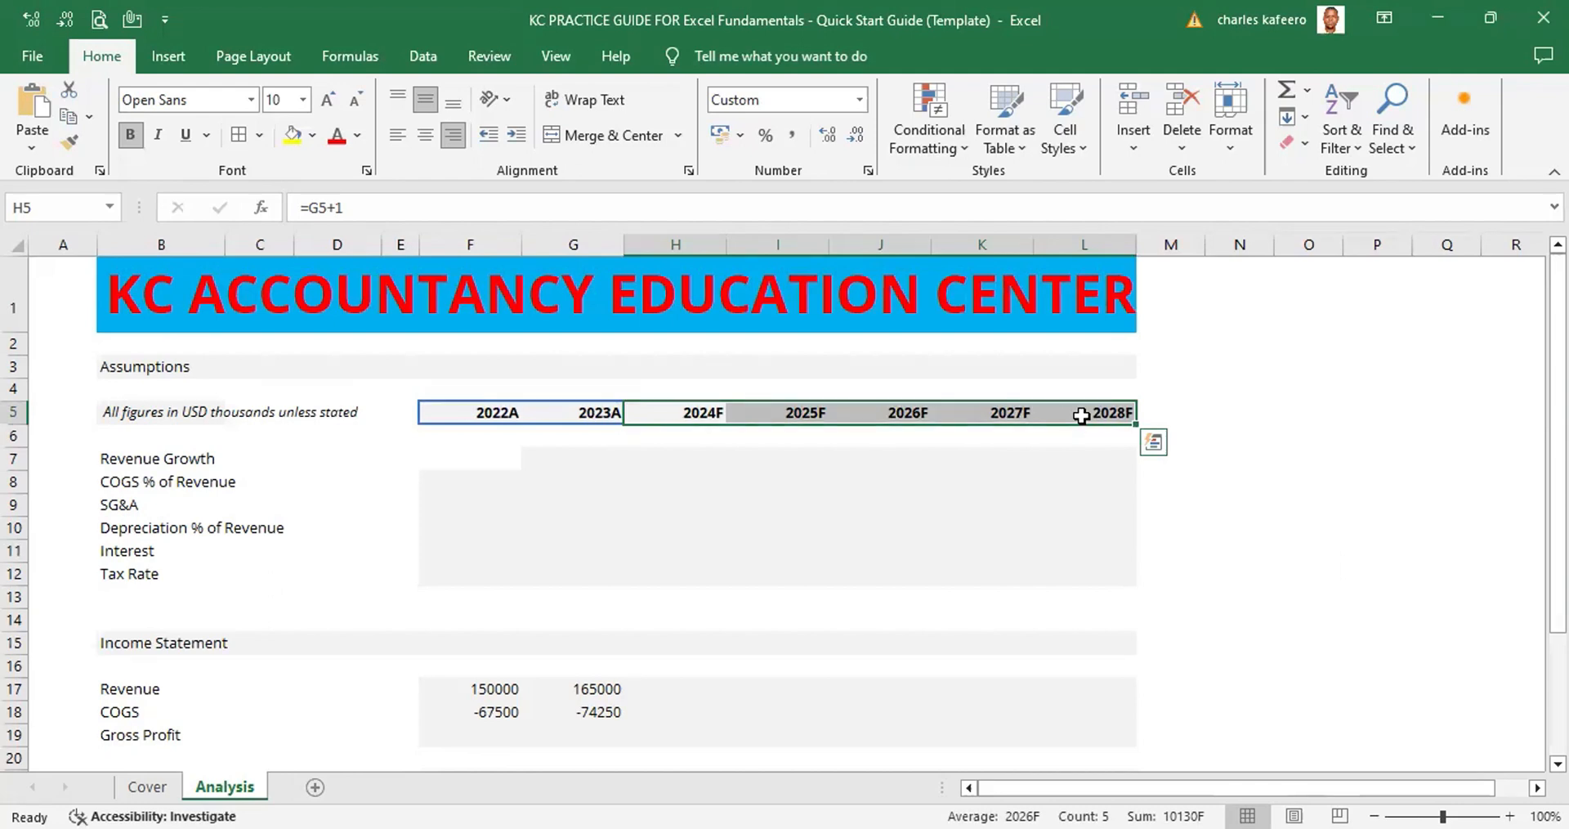
key("alt")
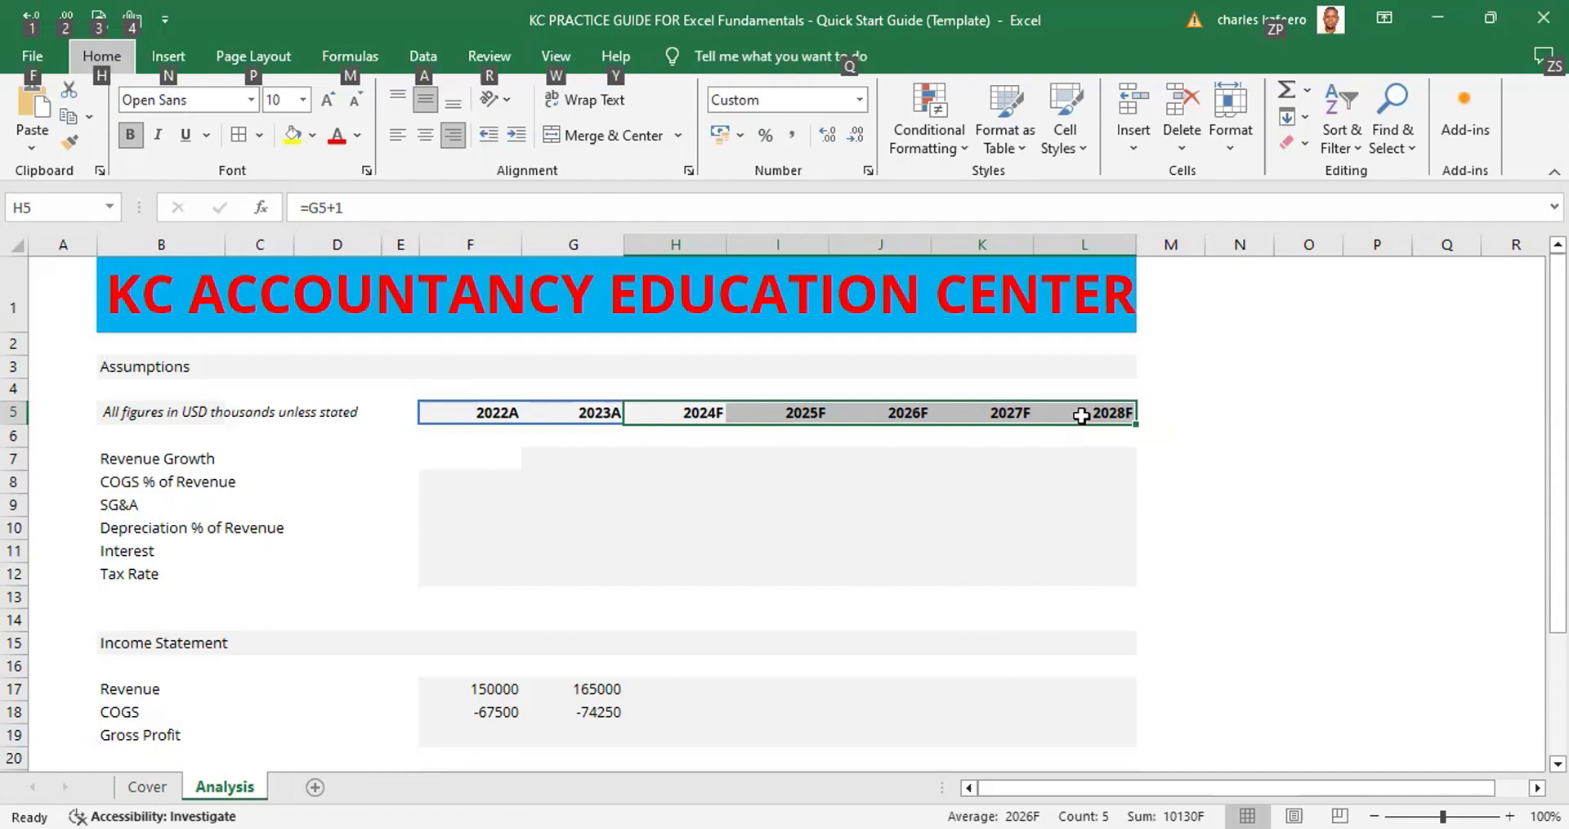
key("h")
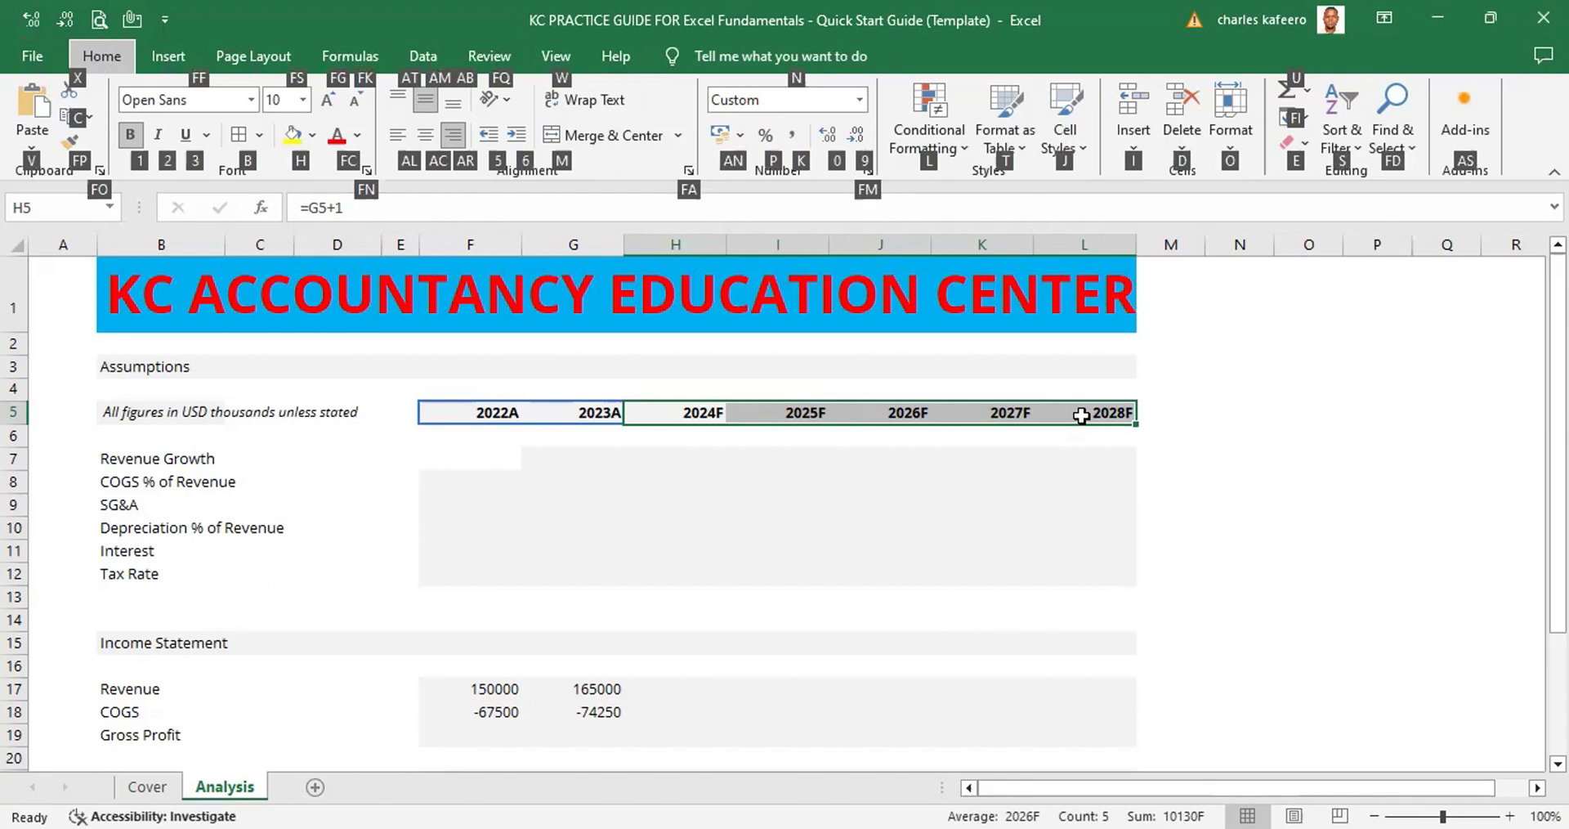
key("b")
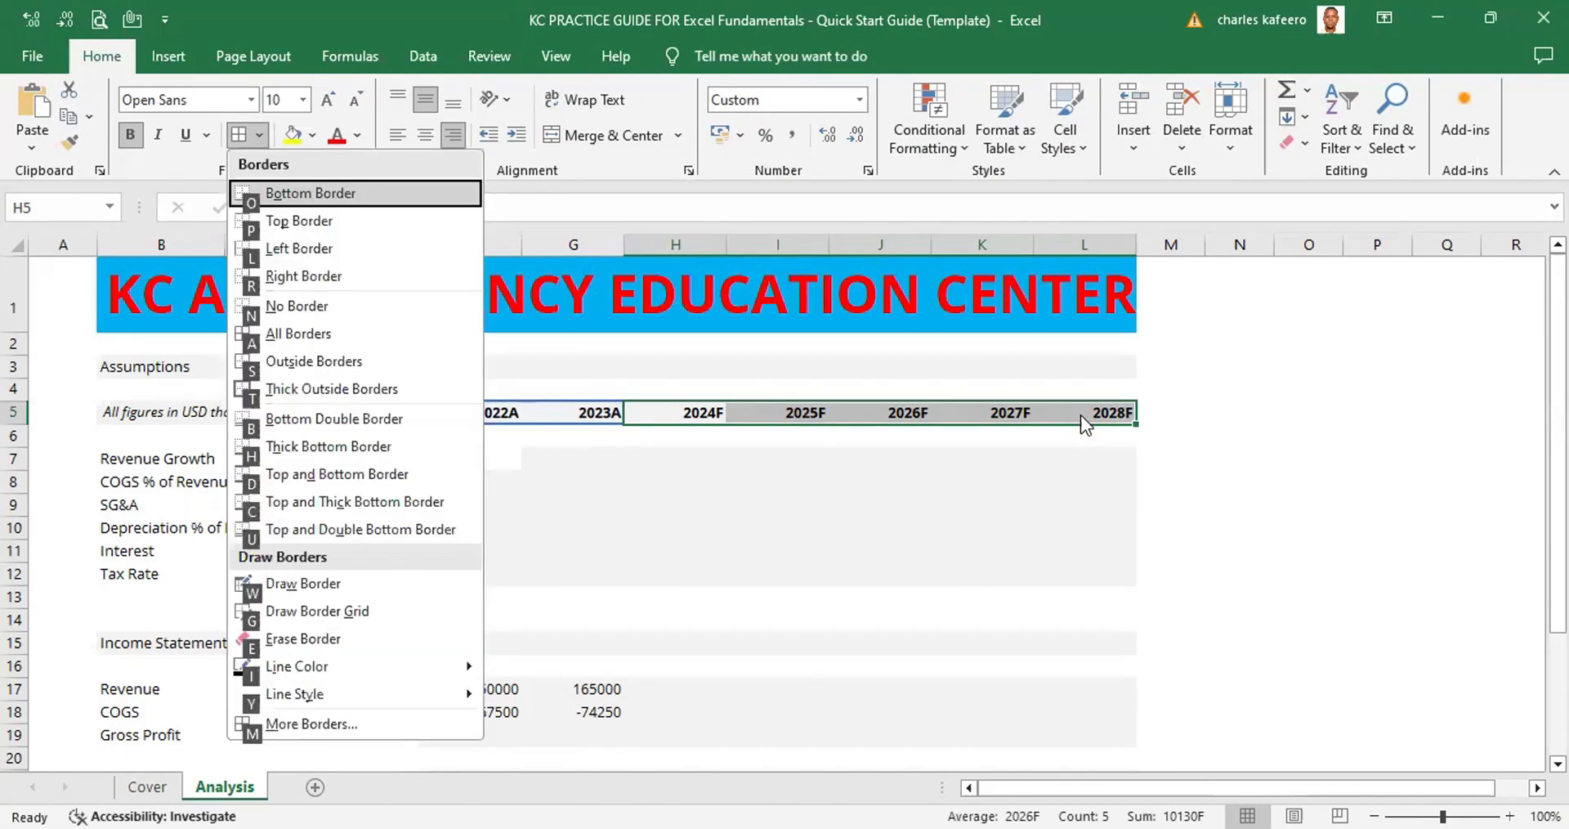
key("m")
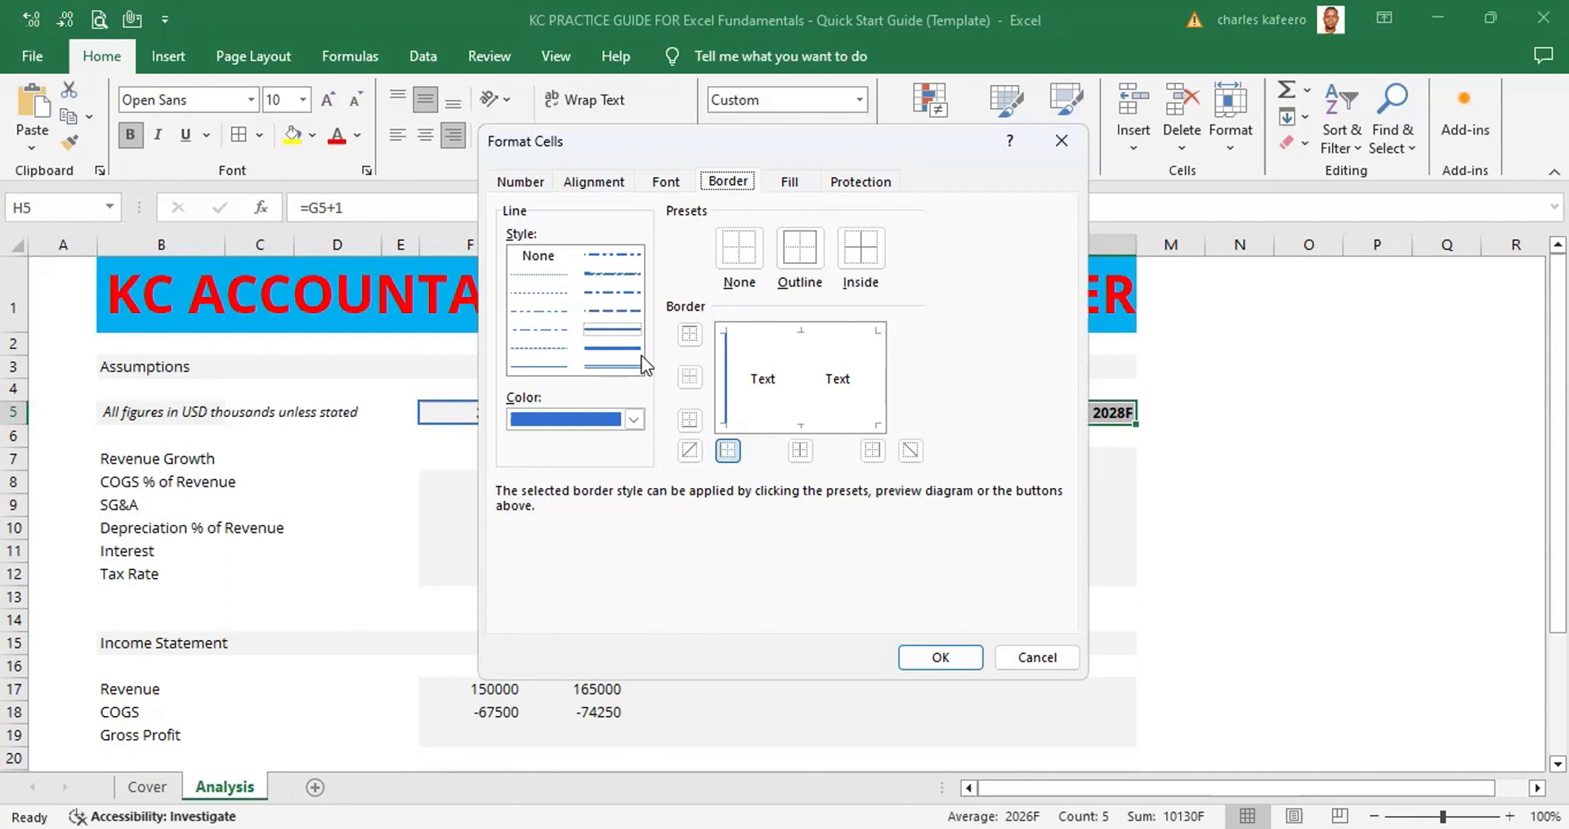
left_click(526, 364)
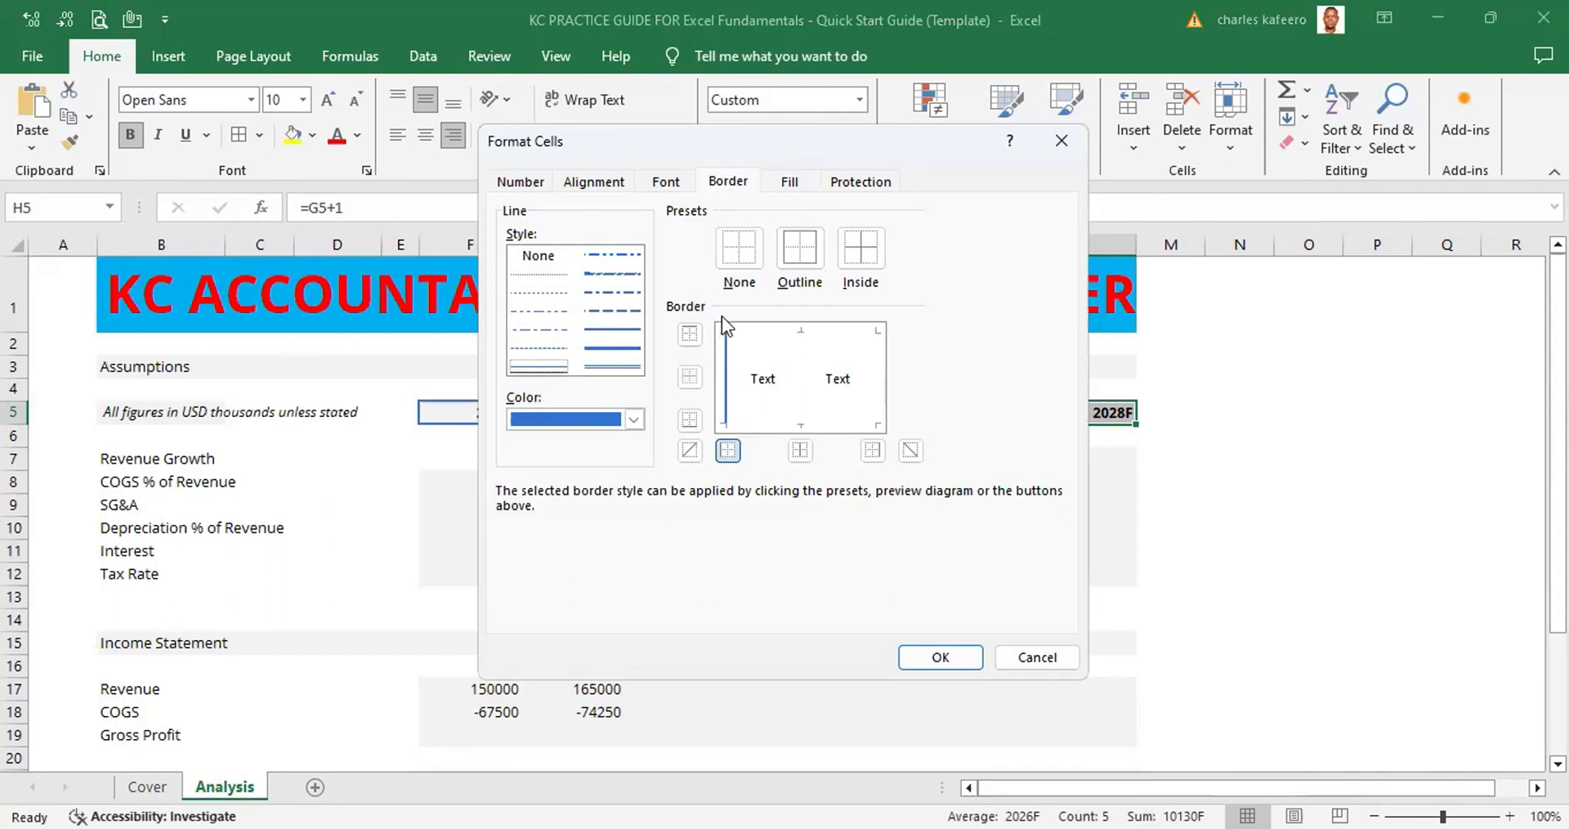
left_click(805, 252)
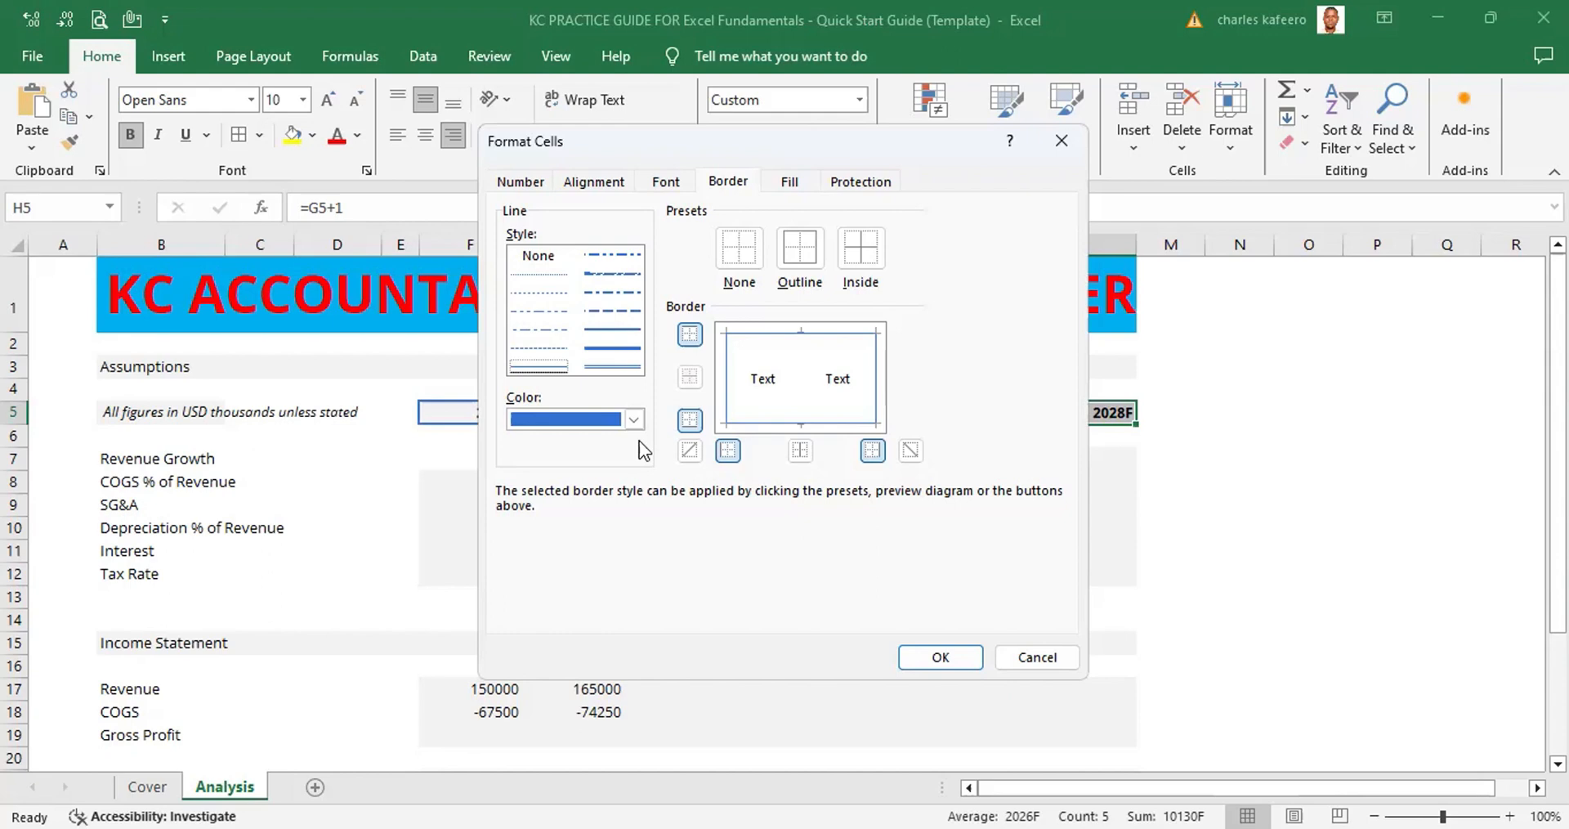
key("Return")
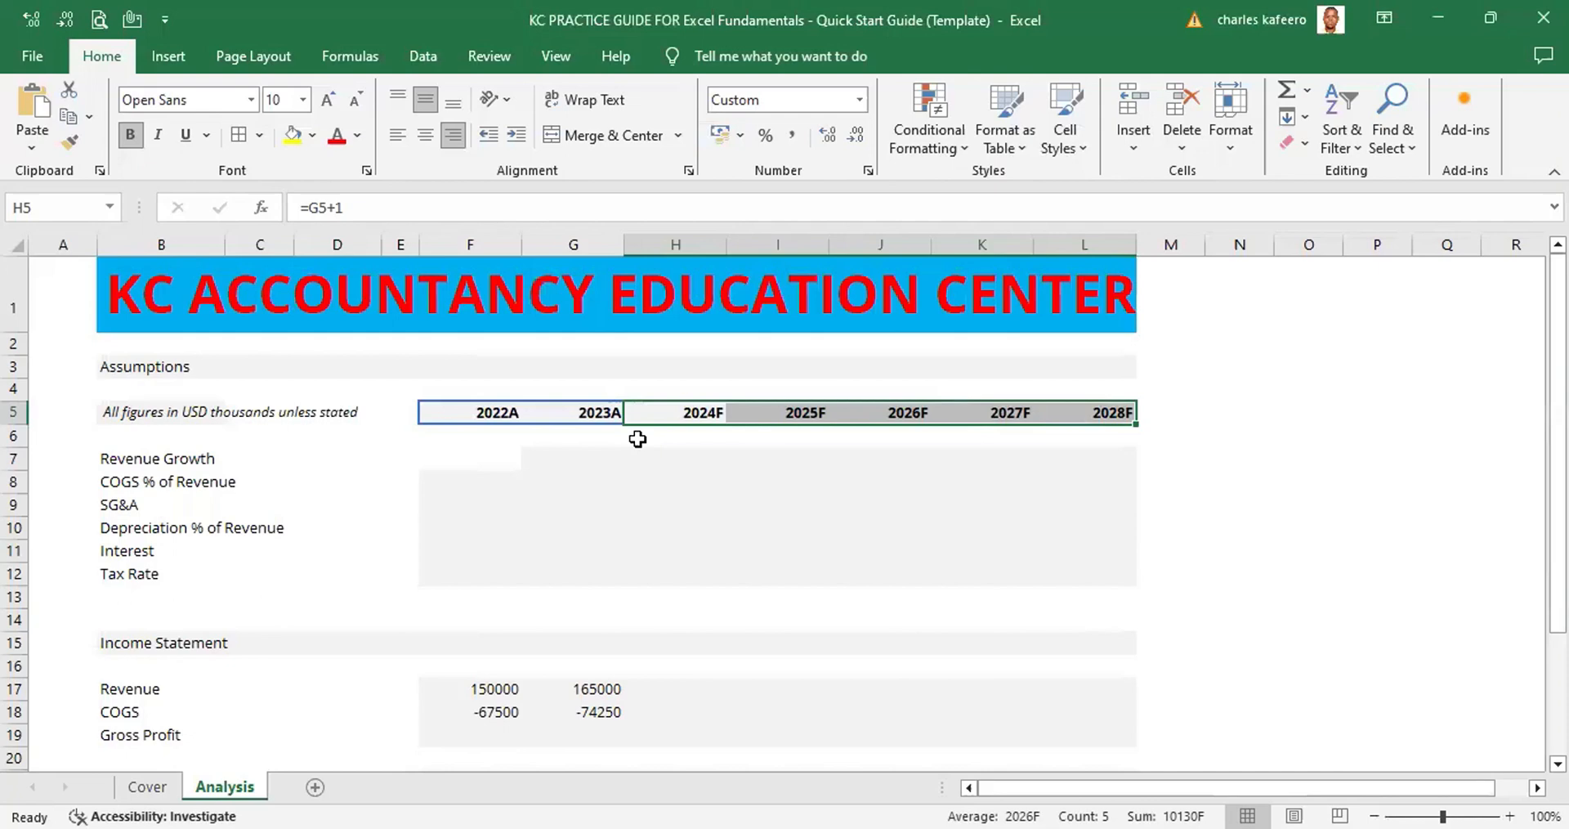
left_click(812, 506)
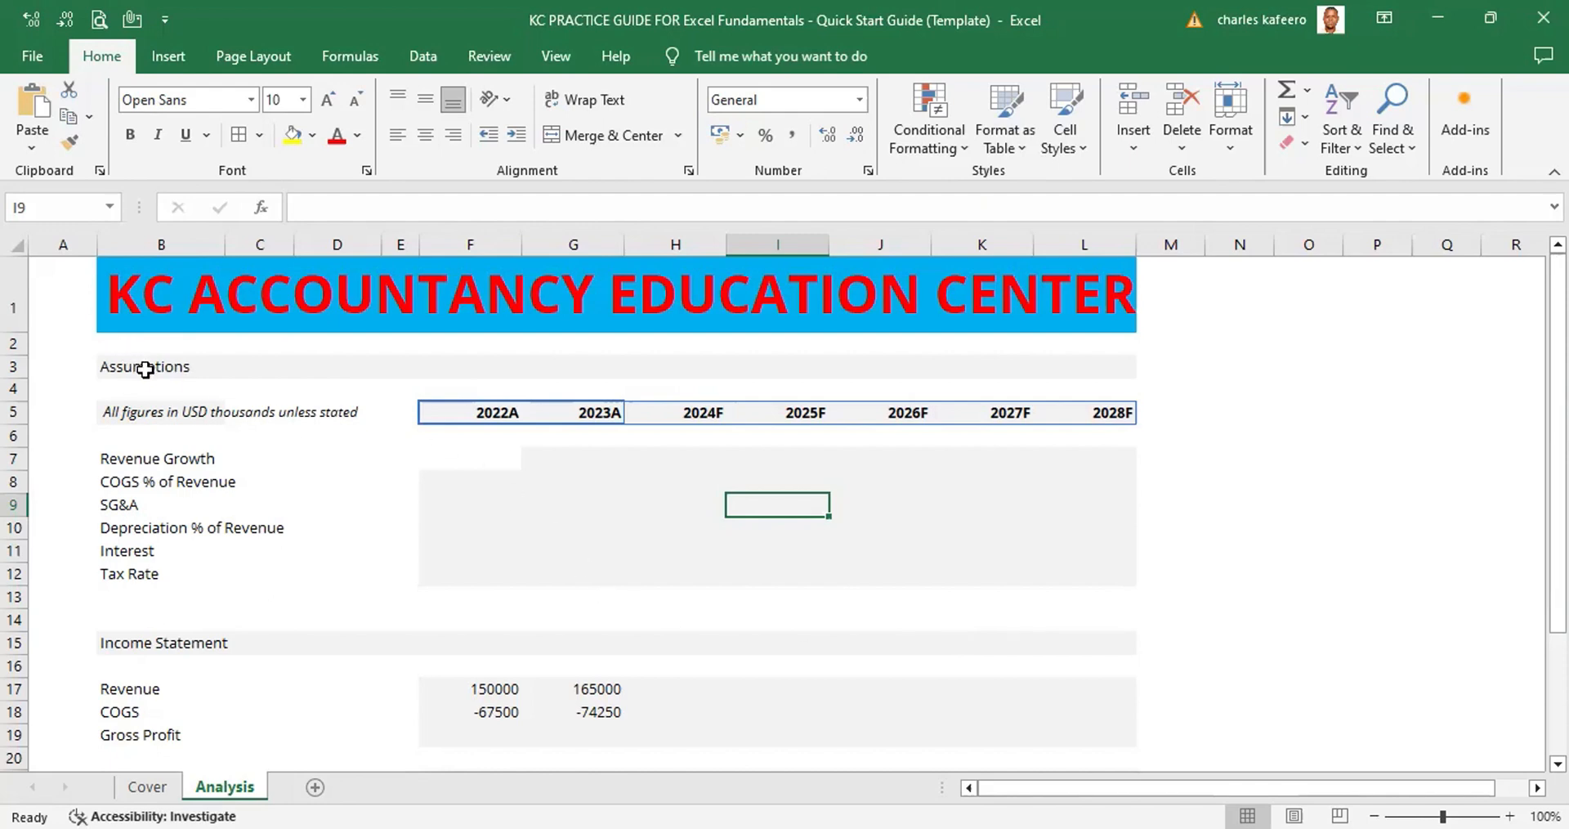
Select the Assumptions section heading in cell B3
left_click(145, 369)
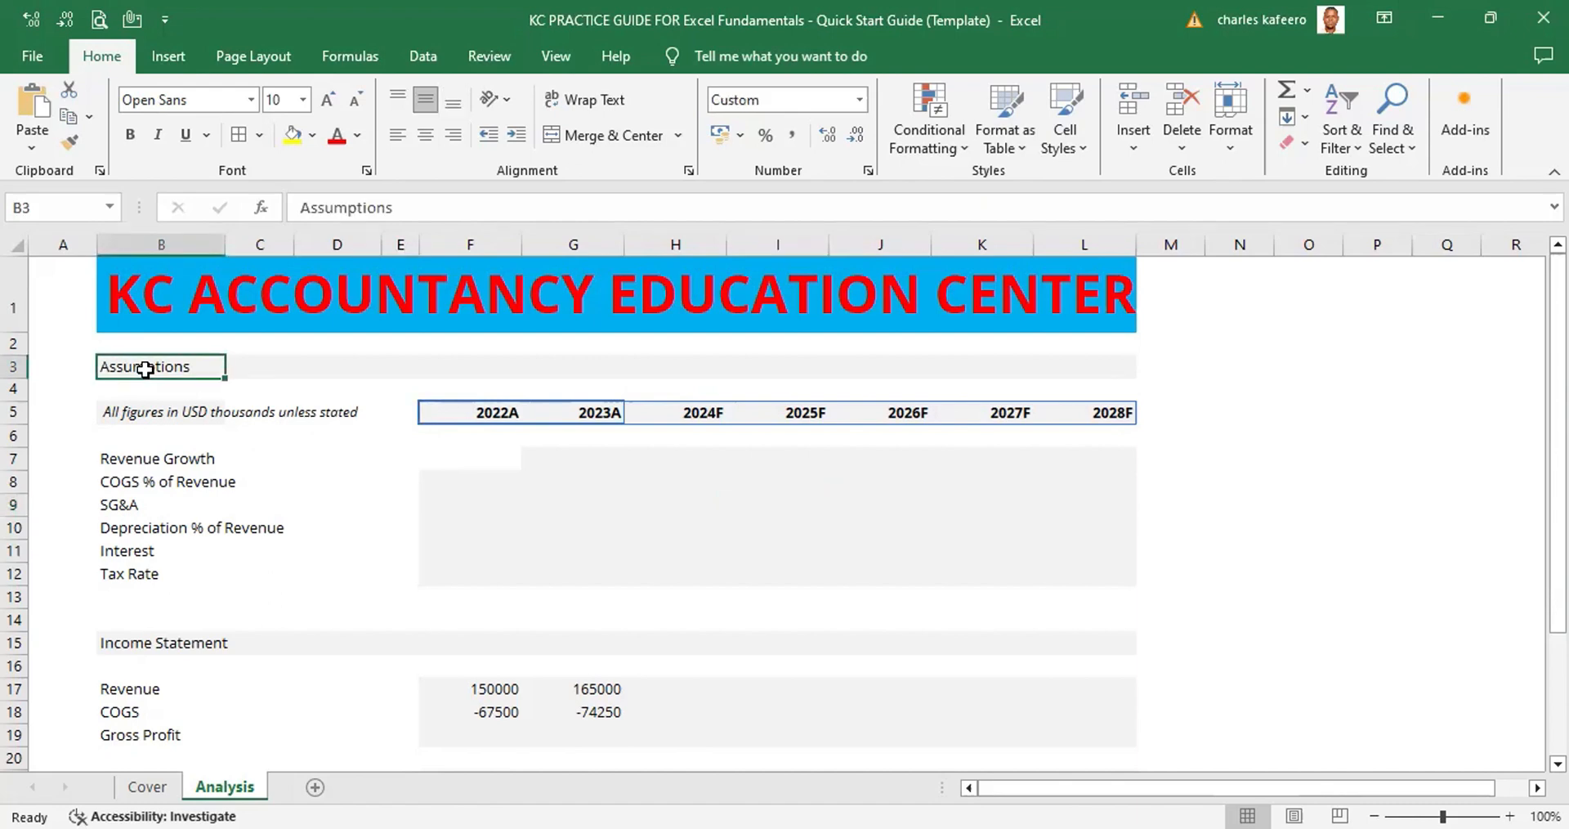